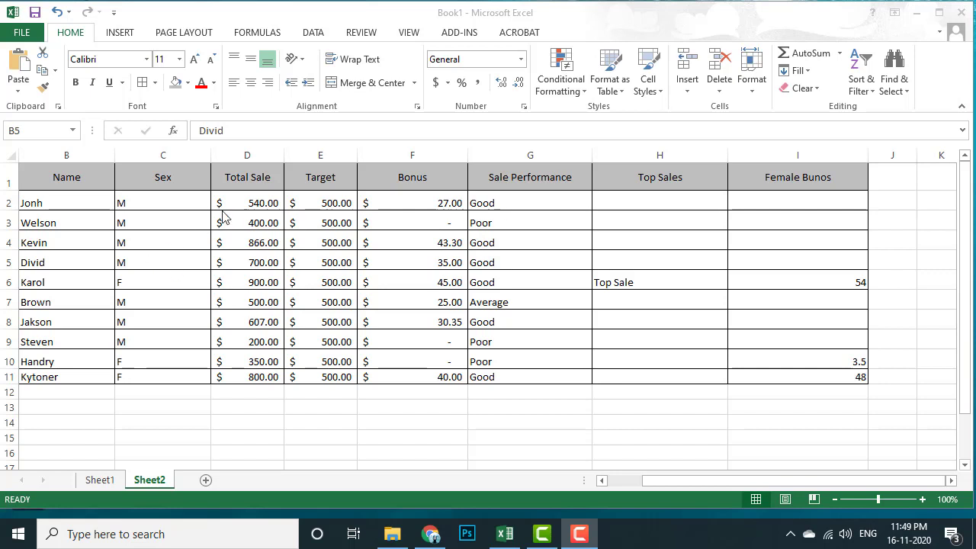
- Inspect the Bonus, Sale Performance and Top Sales formulas in rows 2 and 3 on Sheet2
{"action": "left_click", "coordinate": [180, 204]}
{"action": "left_click", "coordinate": [292, 204]}
{"action": "key", "text": "Left"}
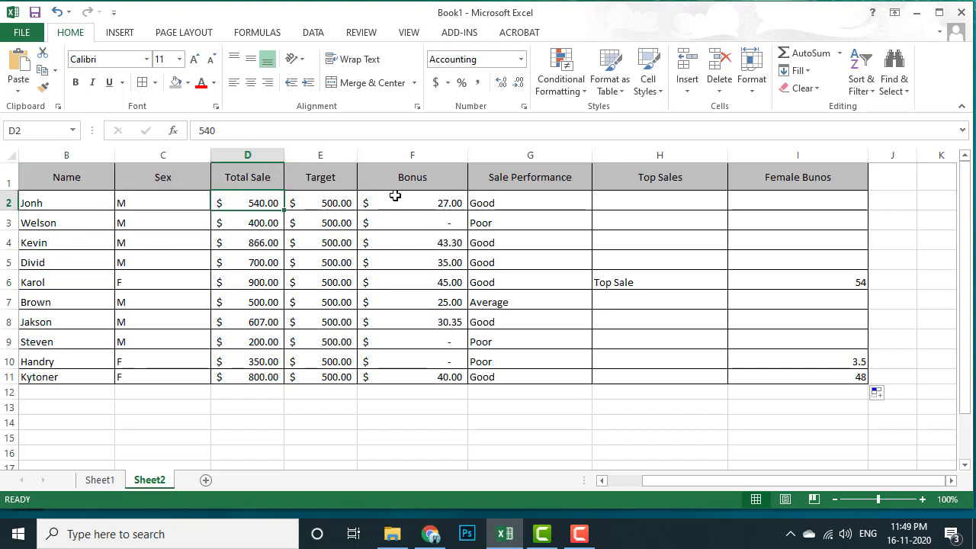
{"action": "left_click", "coordinate": [397, 196]}
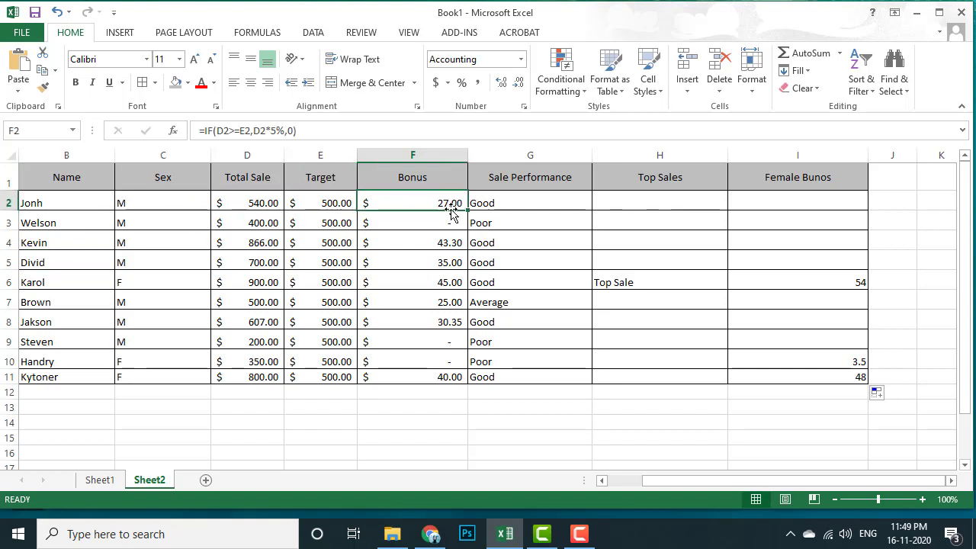
{"action": "left_click", "coordinate": [503, 200]}
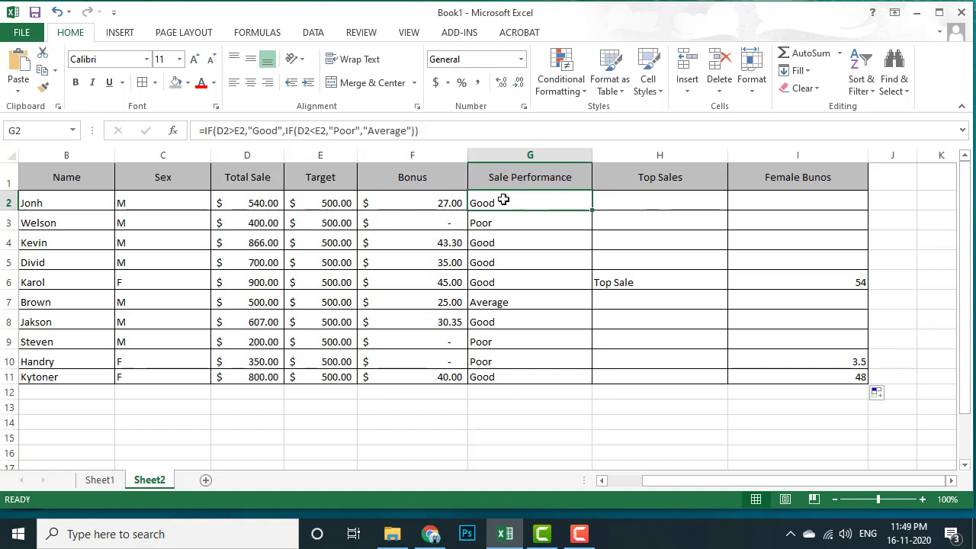
{"action": "left_click", "coordinate": [427, 206]}
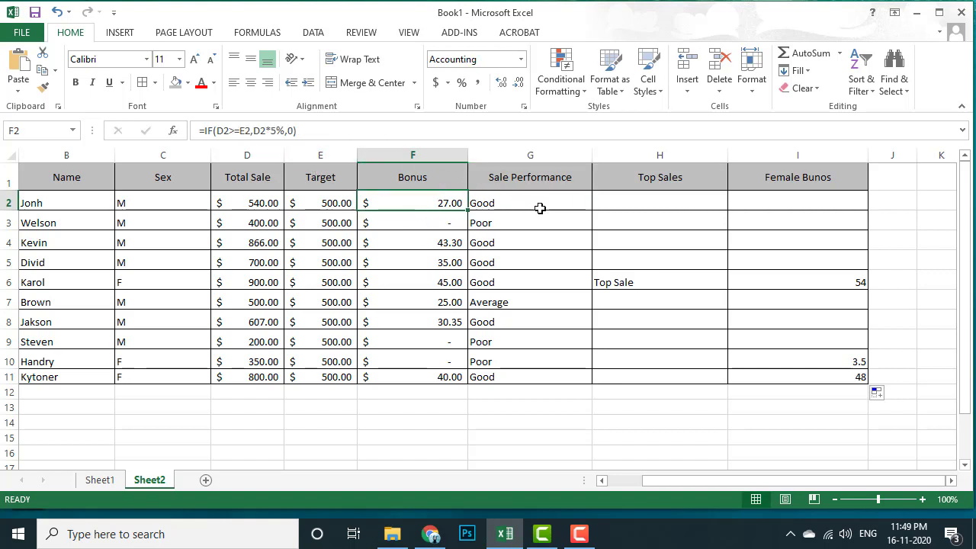
{"action": "left_click", "coordinate": [488, 203]}
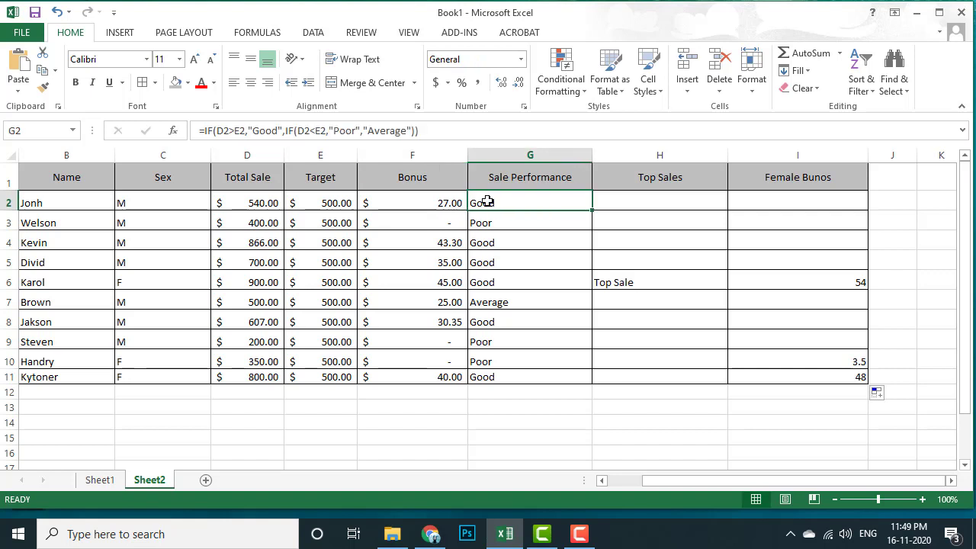
{"action": "left_click", "coordinate": [418, 202]}
{"action": "left_click", "coordinate": [422, 223]}
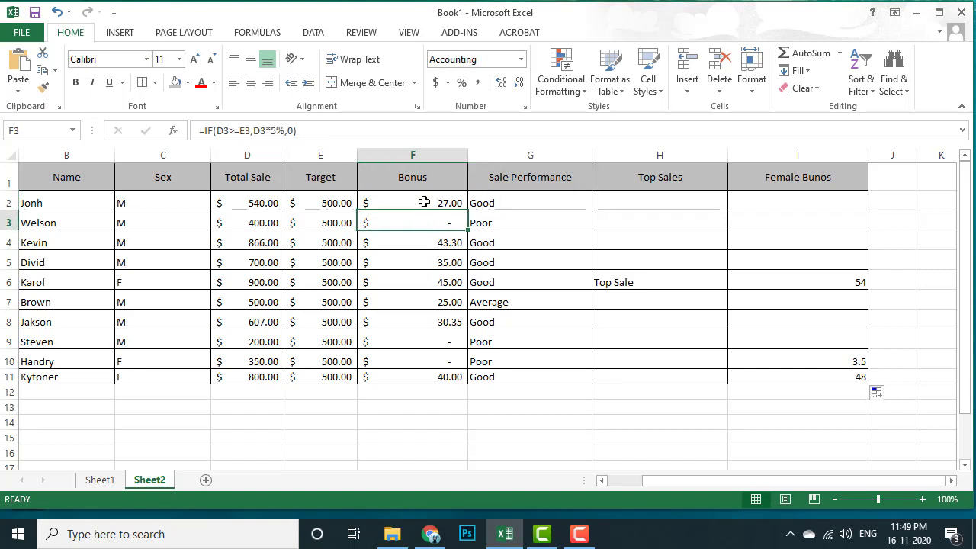
{"action": "left_click", "coordinate": [421, 202]}
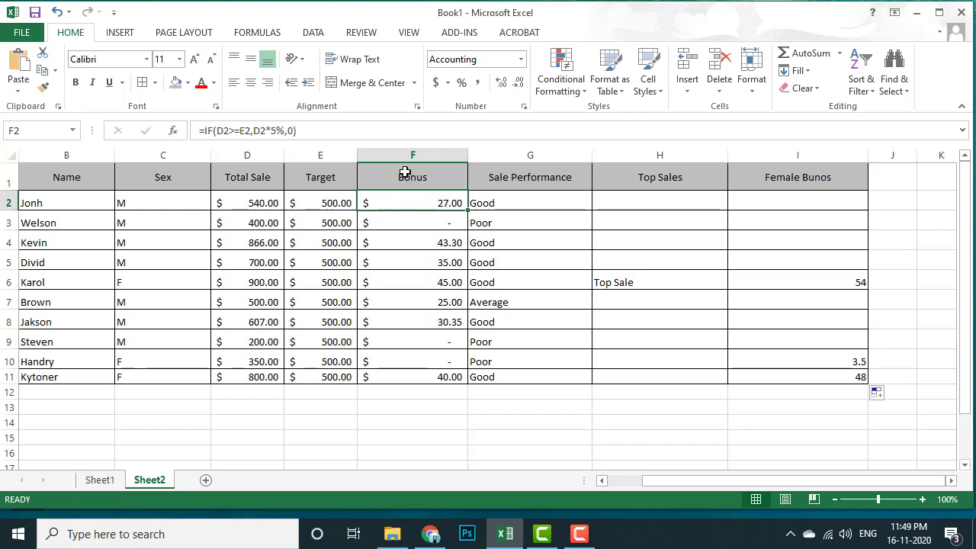
{"action": "left_click", "coordinate": [495, 203]}
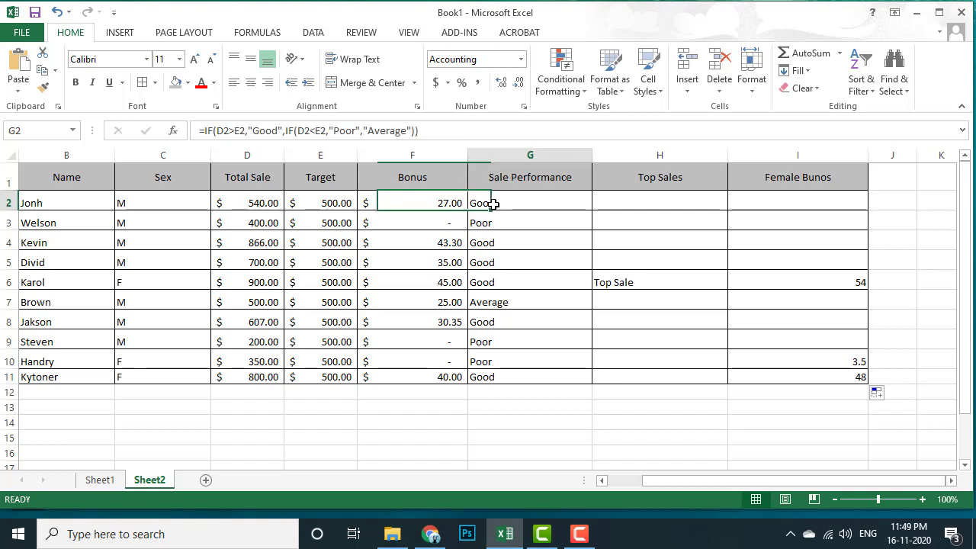
{"action": "left_click", "coordinate": [430, 204]}
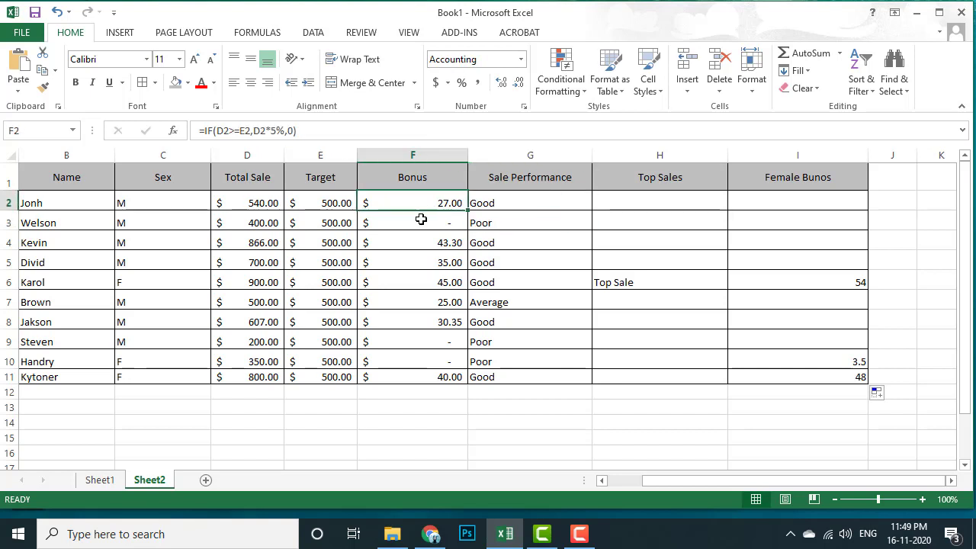
{"action": "left_click", "coordinate": [485, 223]}
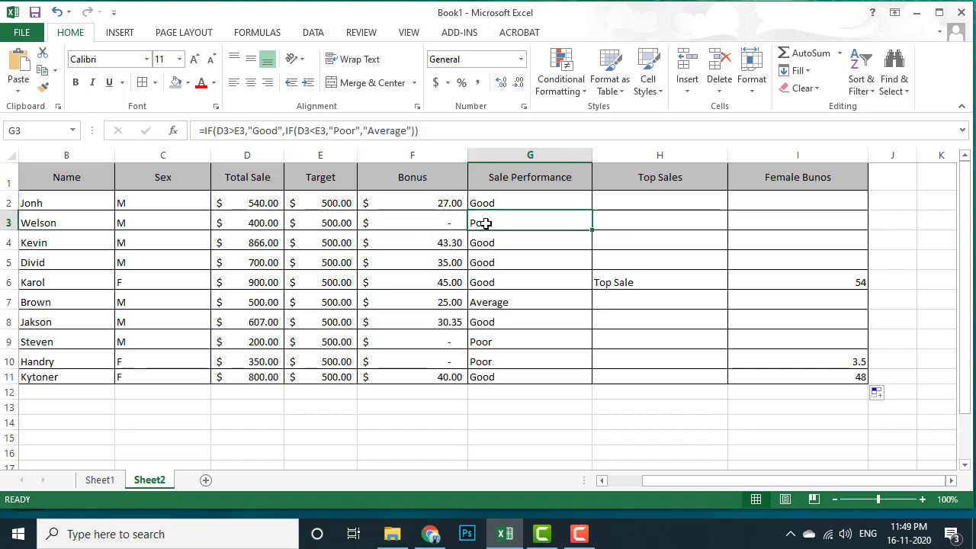
{"action": "left_click", "coordinate": [429, 205]}
{"action": "left_click", "coordinate": [404, 224]}
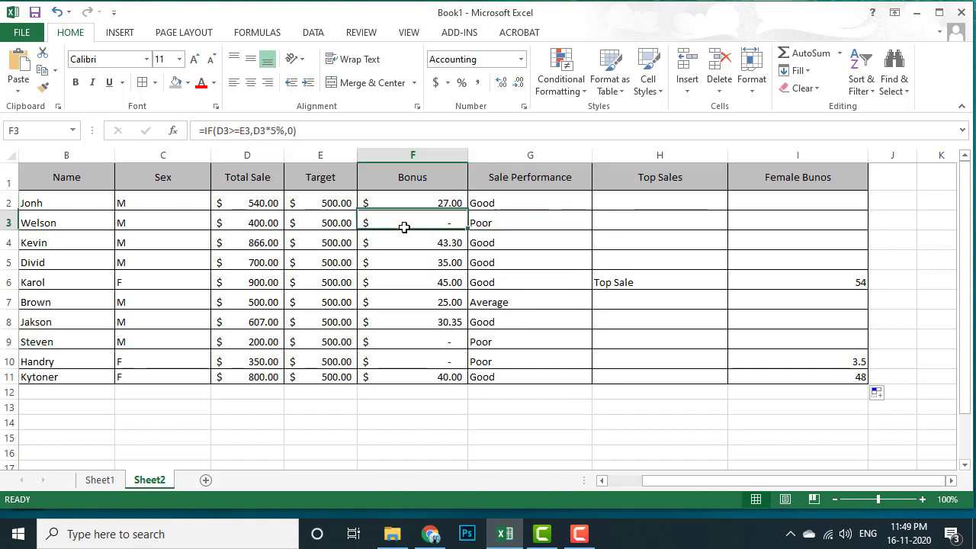
{"action": "left_click", "coordinate": [421, 198]}
{"action": "left_click", "coordinate": [480, 201]}
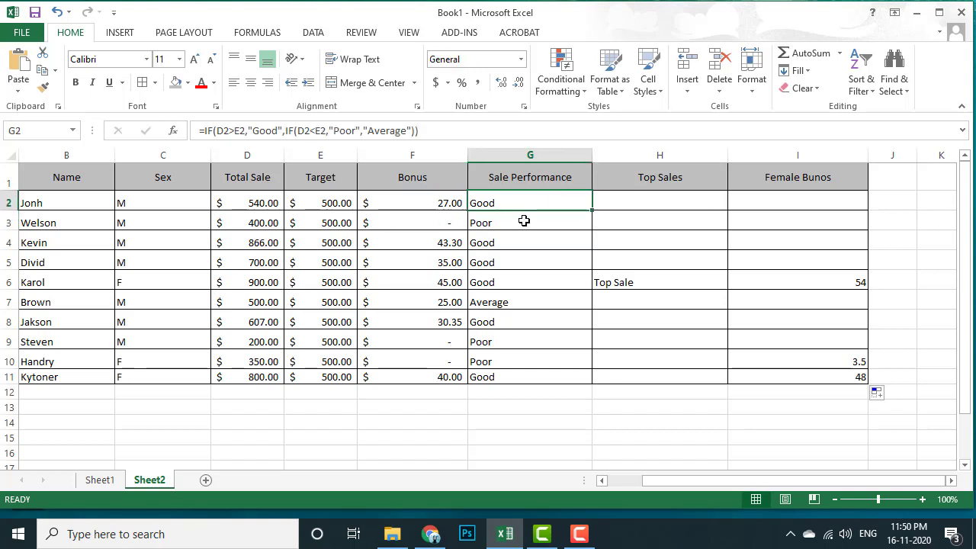
{"action": "left_click", "coordinate": [614, 199]}
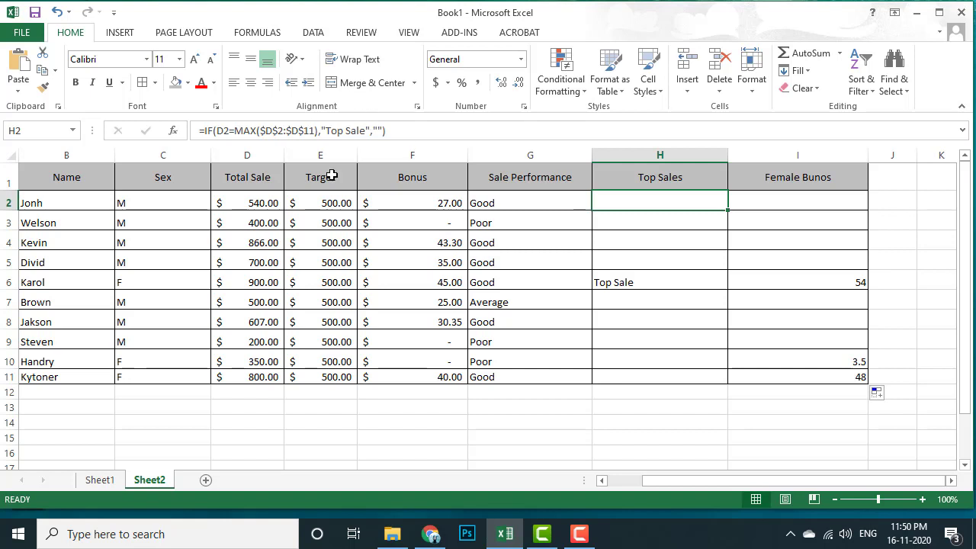
- Review the Target value and the Bonus, Sale Performance, Top Sales and Female Bonus formulas
{"action": "left_click", "coordinate": [383, 203]}
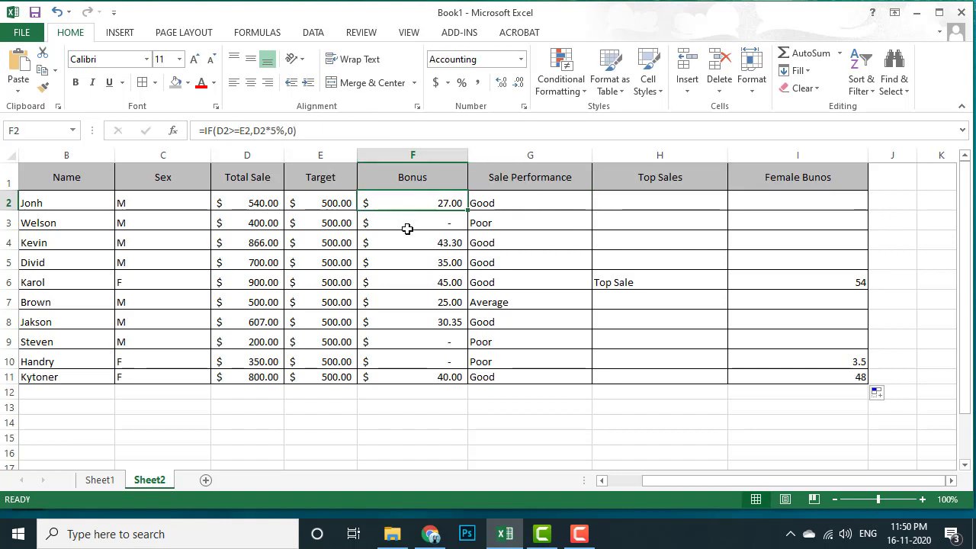
{"action": "left_click", "coordinate": [406, 227]}
{"action": "left_click", "coordinate": [409, 203]}
{"action": "left_click", "coordinate": [404, 221]}
{"action": "left_click", "coordinate": [437, 201]}
{"action": "left_click", "coordinate": [508, 200]}
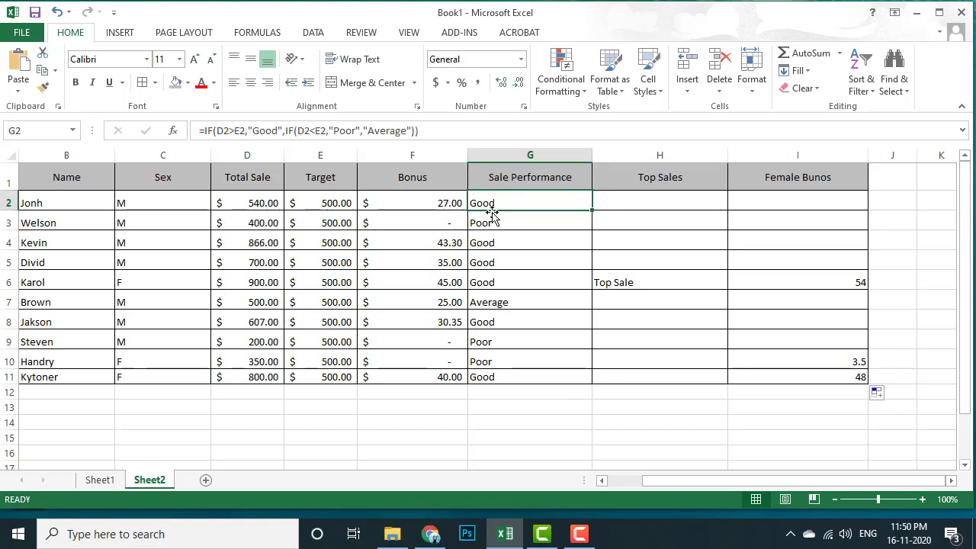
{"action": "left_click", "coordinate": [425, 223]}
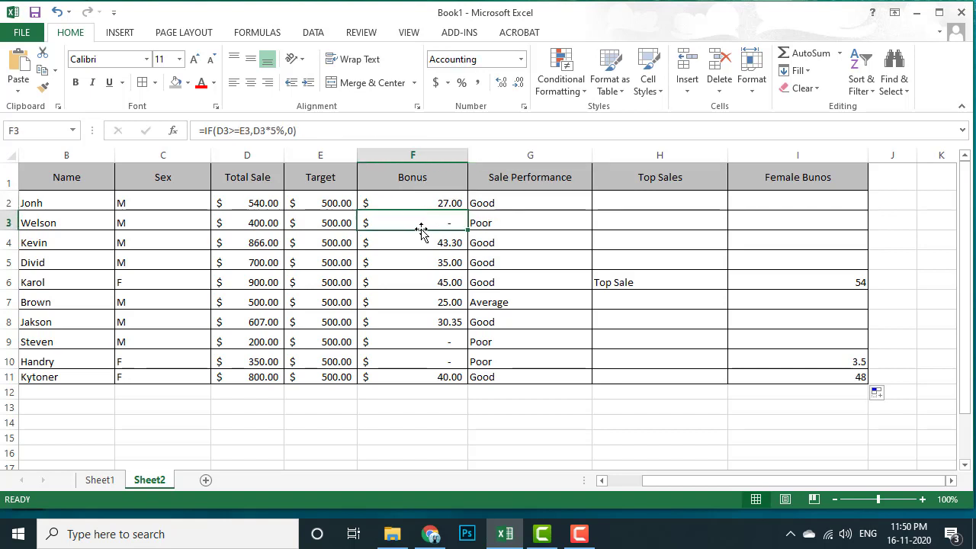
{"action": "left_click", "coordinate": [379, 199]}
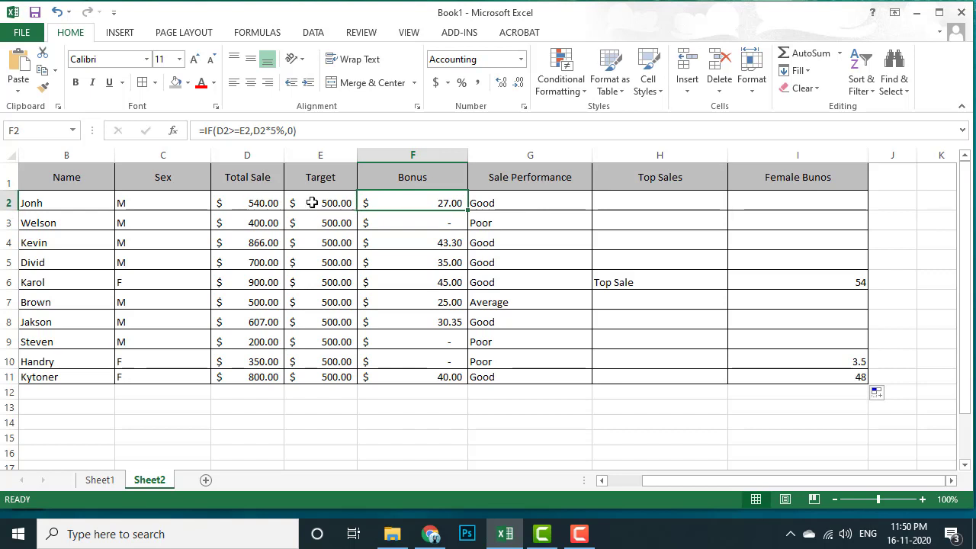
{"action": "left_click", "coordinate": [336, 203]}
{"action": "left_click", "coordinate": [381, 199]}
{"action": "left_click", "coordinate": [514, 200]}
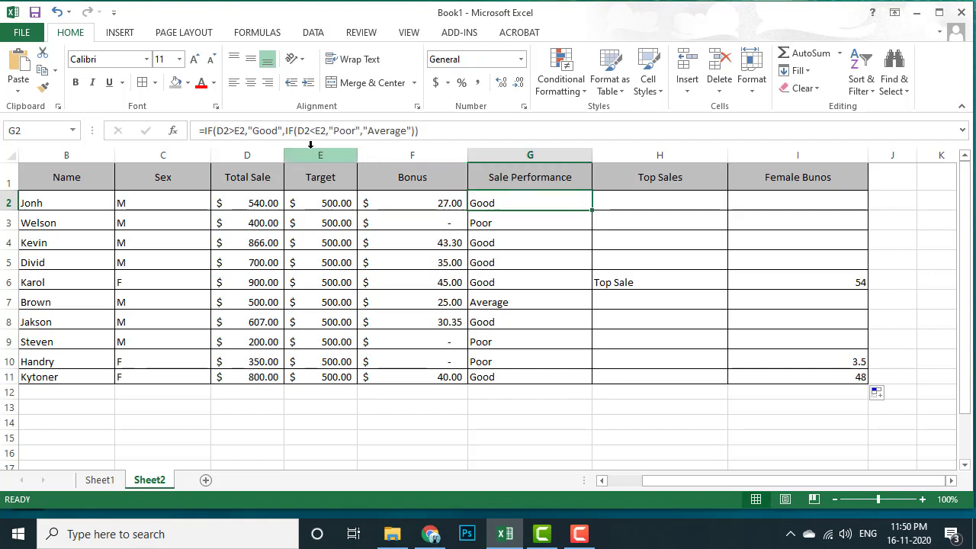
{"action": "left_click", "coordinate": [637, 197]}
{"action": "left_click", "coordinate": [779, 198]}
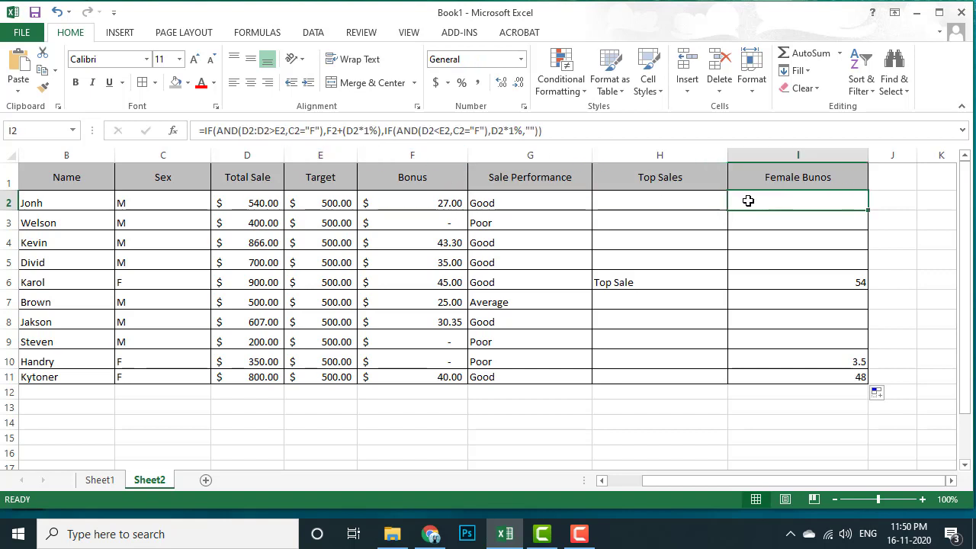
{"action": "left_click", "coordinate": [283, 254]}
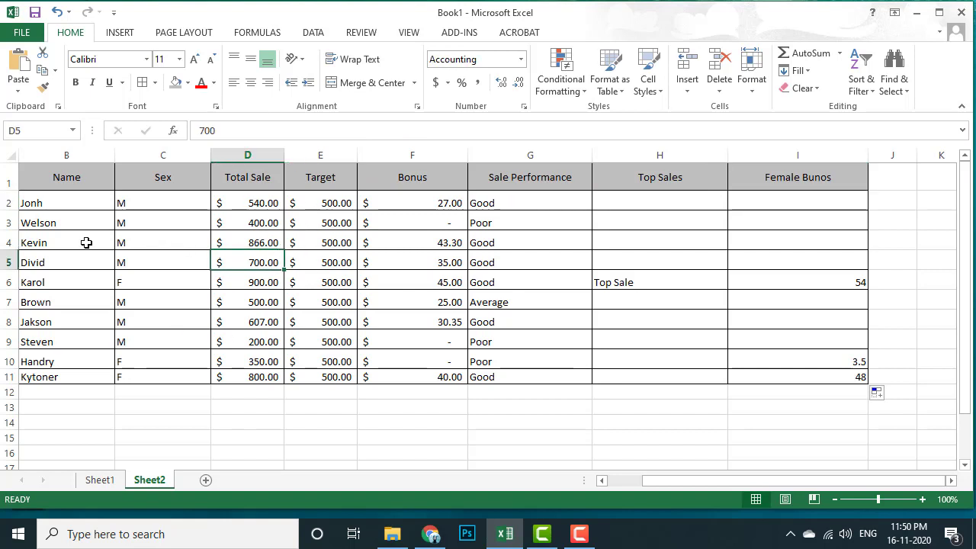
- Select the whole sales table A1:I11 on Sheet2 and copy it
{"action": "left_click_drag", "start_coordinate": [711, 480], "coordinate": [468, 455]}
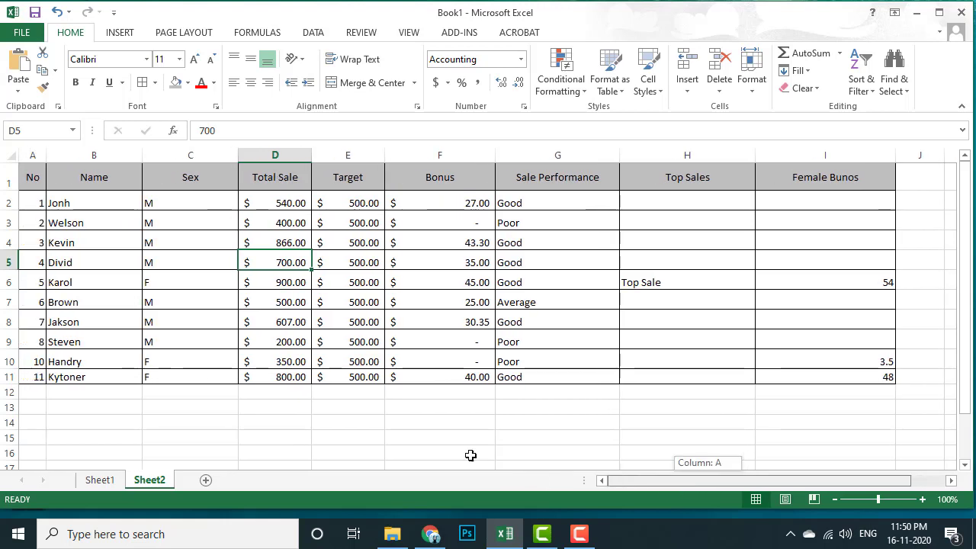
{"action": "mouse_move", "coordinate": [53, 180]}
{"action": "left_mouse_down"}
{"action": "mouse_move", "coordinate": [451, 266]}
{"action": "mouse_move", "coordinate": [457, 369]}
{"action": "left_mouse_up"}
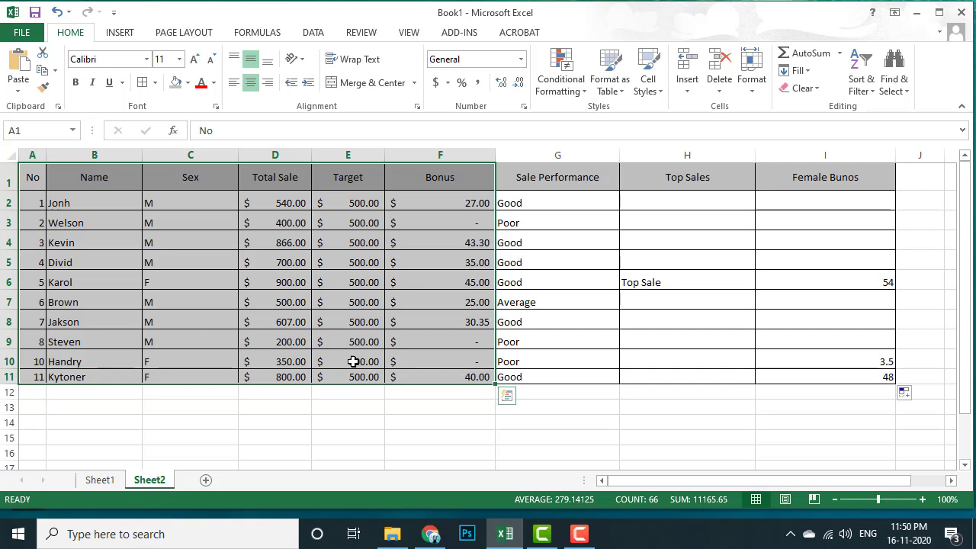
{"action": "left_click_drag", "start_coordinate": [457, 370], "coordinate": [385, 376]}
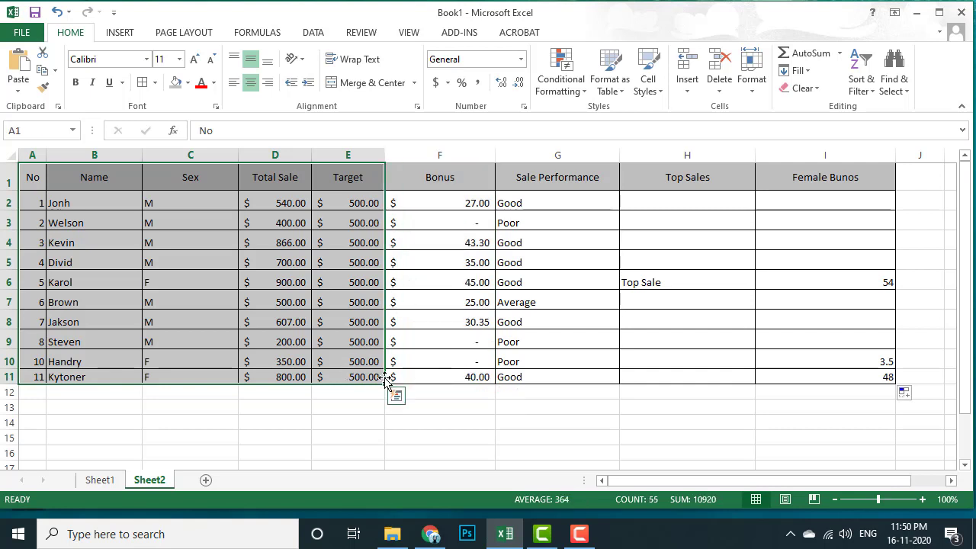
{"action": "left_click", "coordinate": [814, 382], "text": "shift"}
{"action": "key", "text": "ctrl+c"}
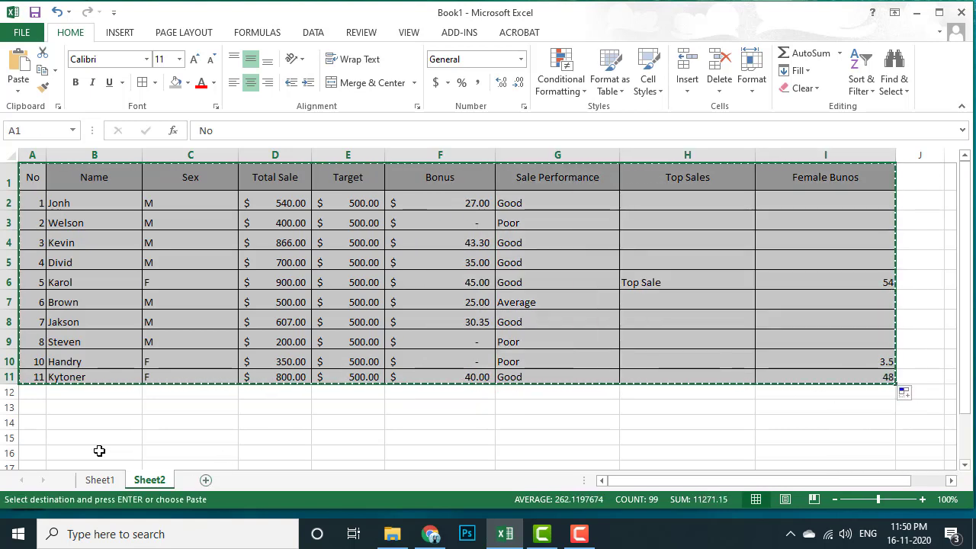
- Paste the copied table into cell A1 of Sheet1
{"action": "left_click", "coordinate": [100, 479]}
{"action": "left_click", "coordinate": [51, 171]}
{"action": "key", "text": "ctrl+v"}
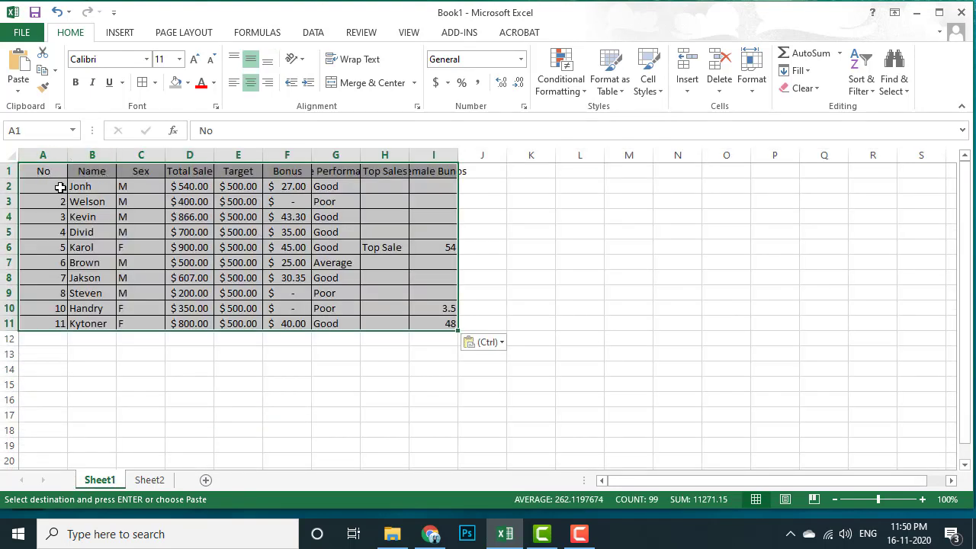
- Shrink rows 1–11 of the pasted table to 28 pixels tall
{"action": "left_click_drag", "start_coordinate": [11, 171], "coordinate": [11, 351]}
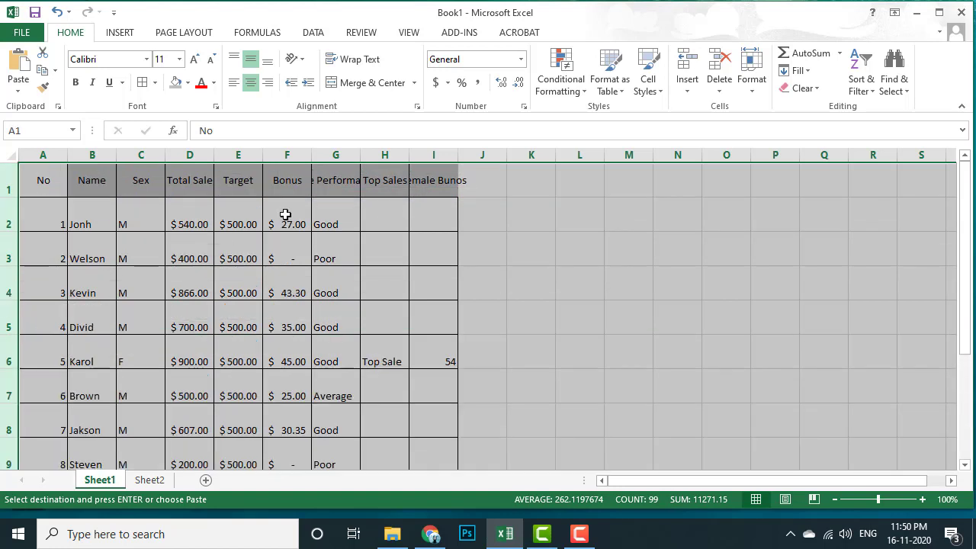
{"action": "left_click_drag", "start_coordinate": [10, 231], "coordinate": [7, 219]}
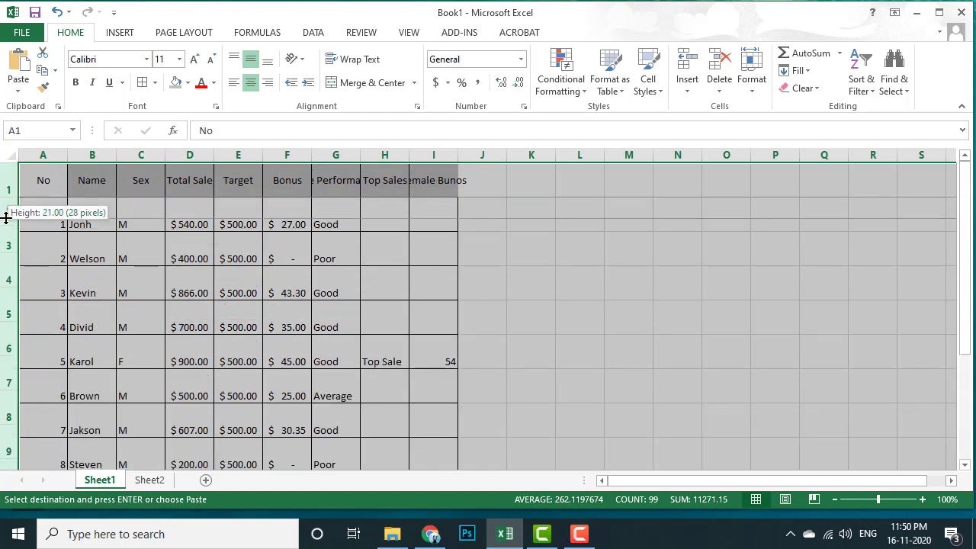
{"action": "left_click", "coordinate": [348, 217]}
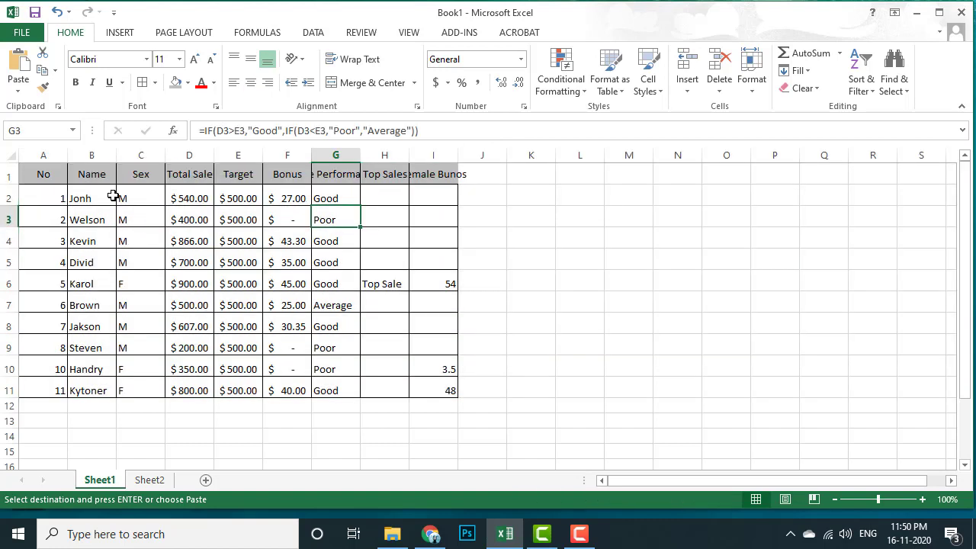
- Widen the table's columns so every header, including Female Bunos, and dollar amount shows fully
{"action": "mouse_move", "coordinate": [65, 155]}
{"action": "left_mouse_down"}
{"action": "mouse_move", "coordinate": [52, 155]}
{"action": "mouse_move", "coordinate": [684, 155]}
{"action": "left_mouse_up"}
{"action": "left_click", "coordinate": [597, 279]}
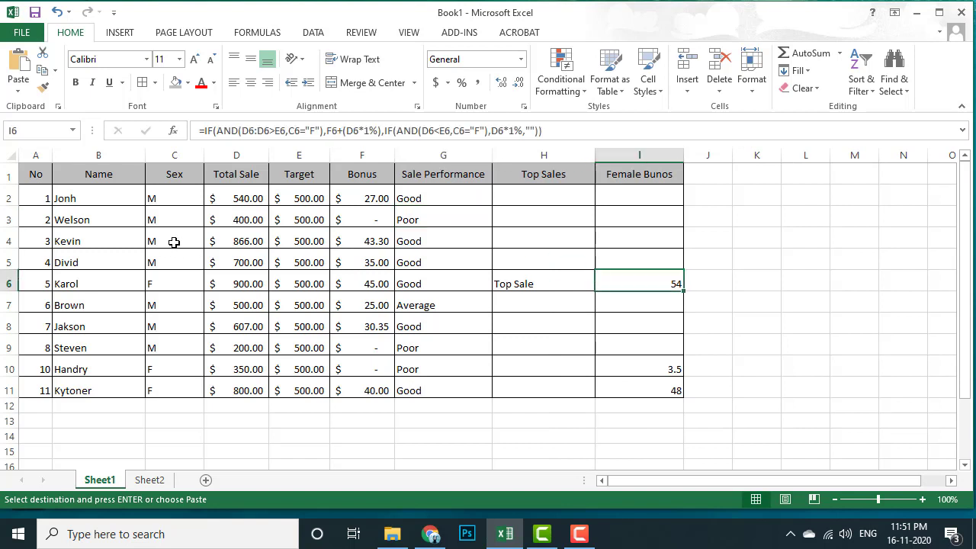
{"action": "left_click", "coordinate": [344, 196]}
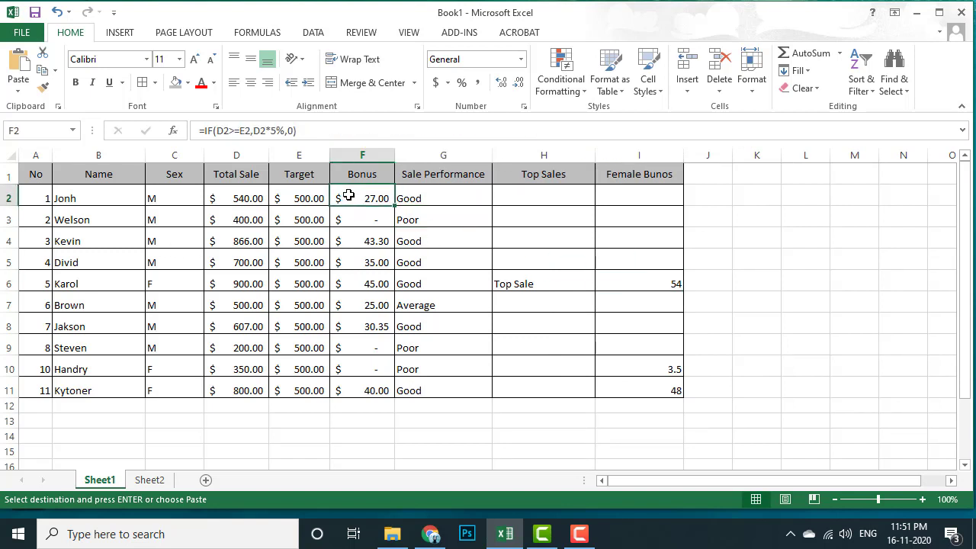
- Clear the calculated results from F2:I11
{"action": "left_click_drag", "start_coordinate": [345, 196], "coordinate": [655, 392]}
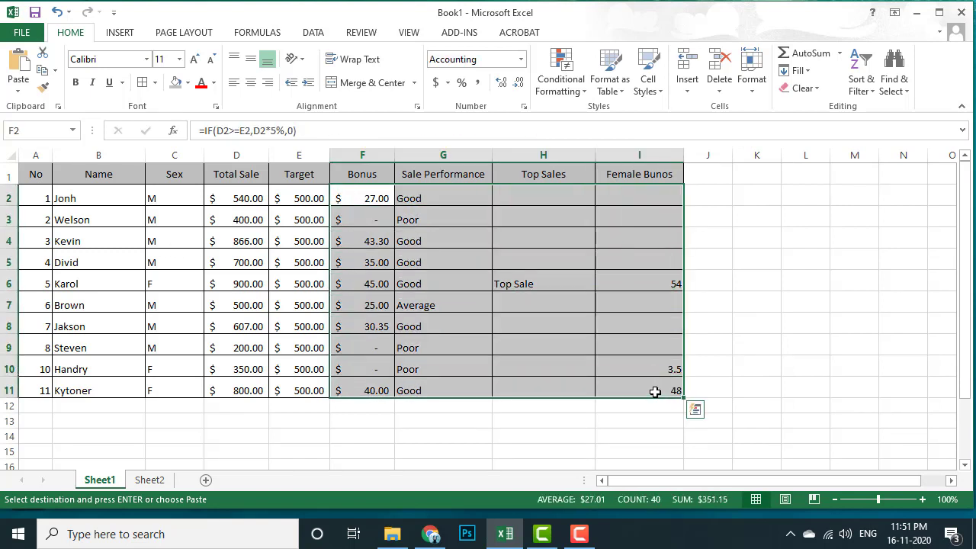
{"action": "key", "text": "Delete"}
{"action": "left_click", "coordinate": [362, 274]}
- Walk through the names, Sex entries, first Total Sale 540 and first Target 500
{"action": "left_click", "coordinate": [293, 233]}
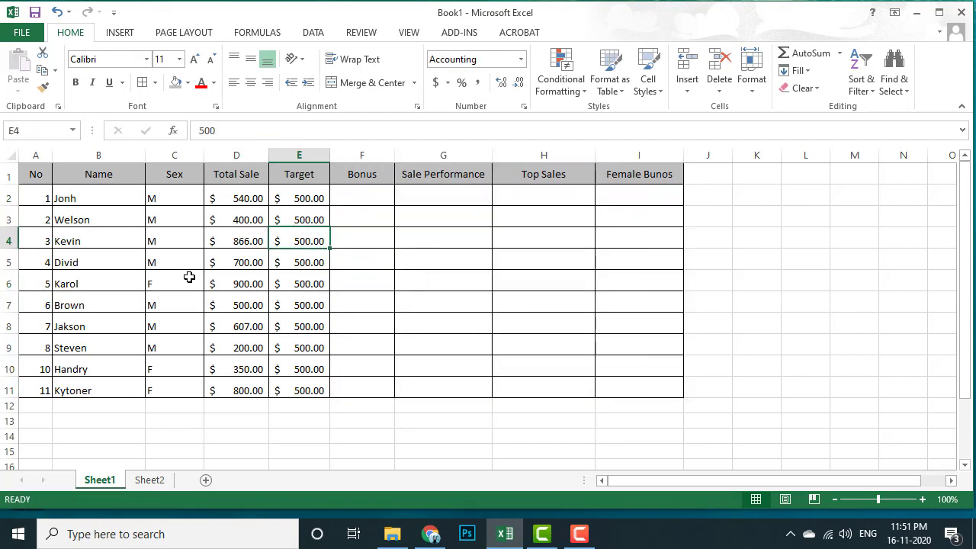
{"action": "left_click", "coordinate": [122, 219]}
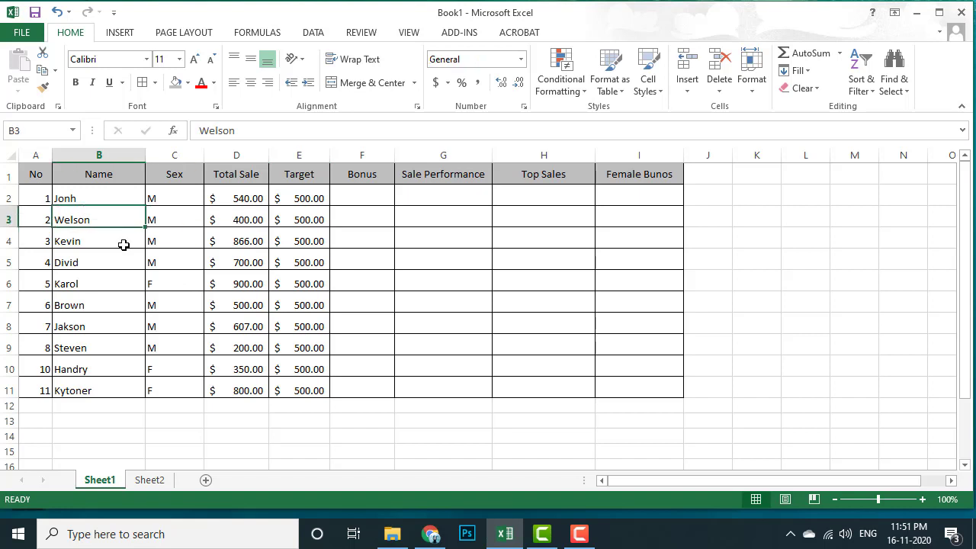
{"action": "left_click", "coordinate": [75, 197]}
{"action": "left_click_drag", "start_coordinate": [33, 194], "coordinate": [148, 192]}
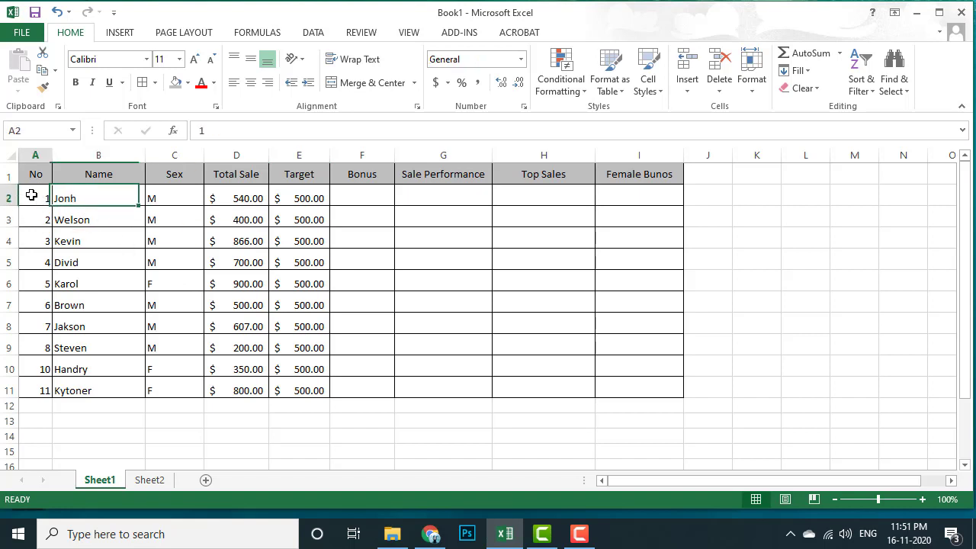
{"action": "left_click", "coordinate": [218, 197]}
{"action": "left_click", "coordinate": [119, 203]}
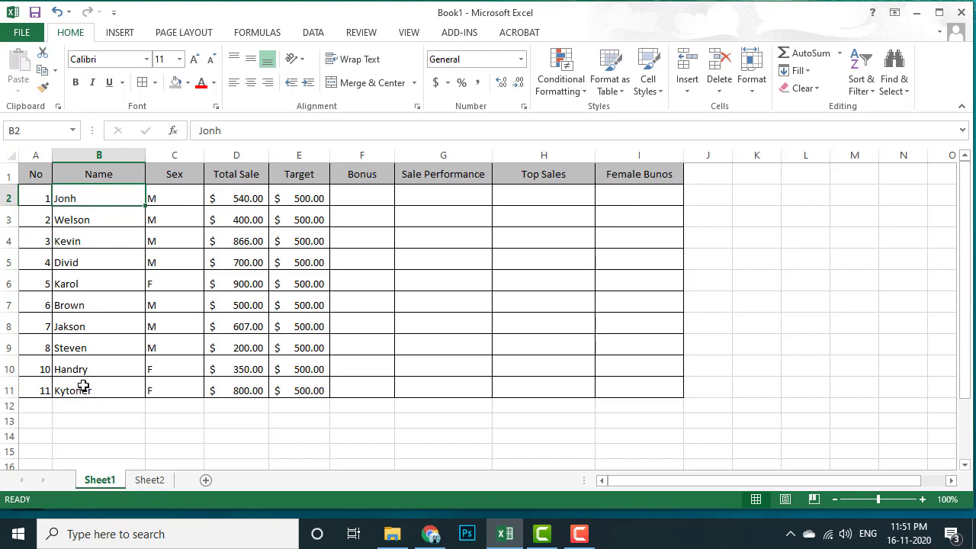
{"action": "left_click_drag", "start_coordinate": [83, 200], "coordinate": [87, 392]}
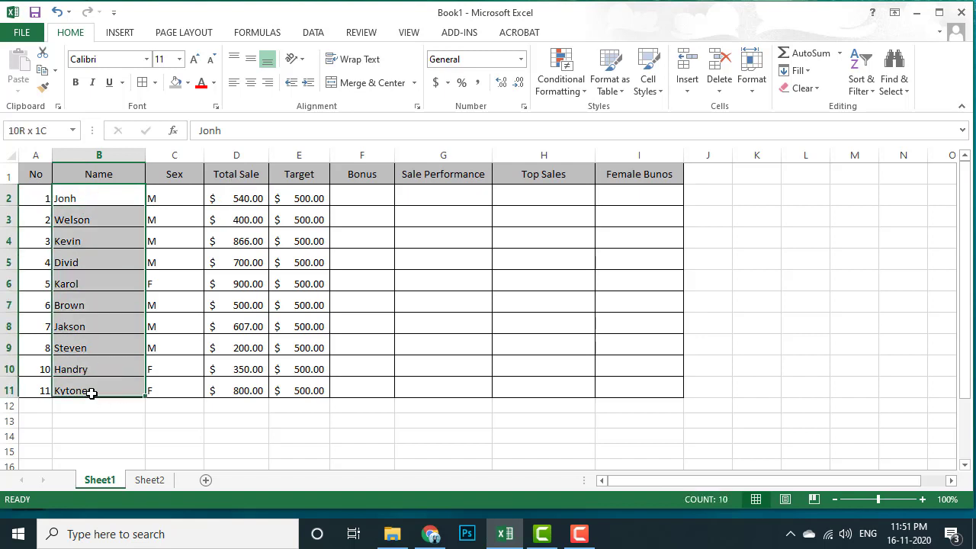
{"action": "left_click", "coordinate": [177, 243]}
{"action": "left_click", "coordinate": [155, 198]}
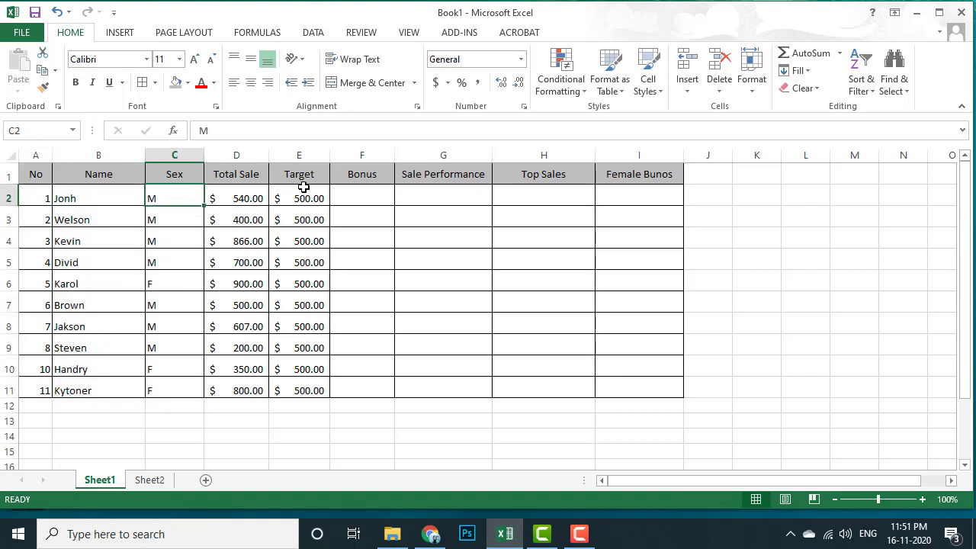
{"action": "left_click", "coordinate": [232, 197]}
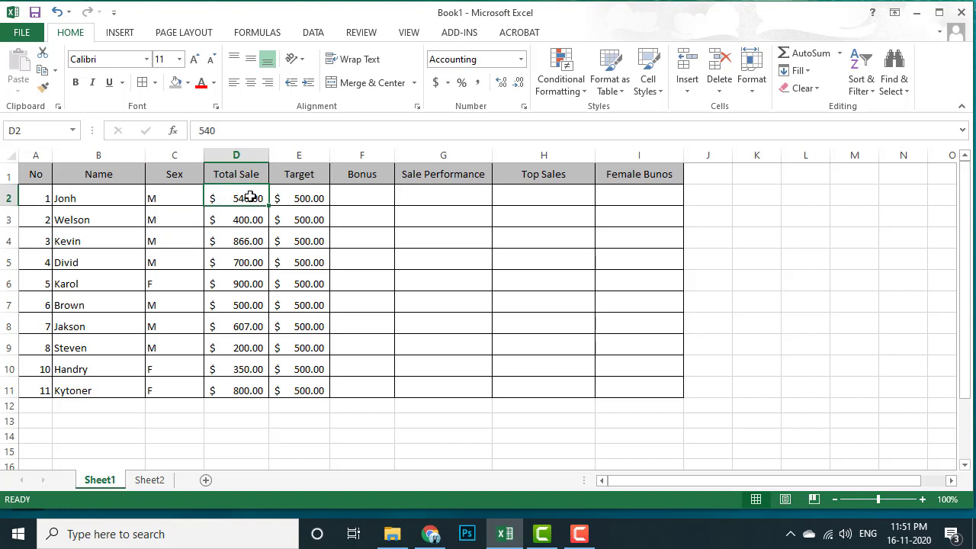
{"action": "left_click", "coordinate": [312, 193]}
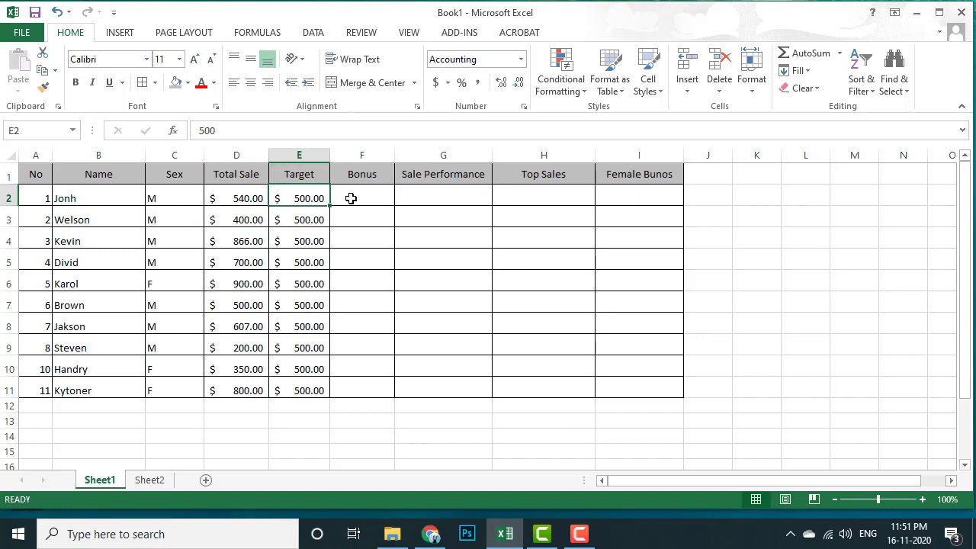
{"action": "left_click", "coordinate": [352, 197]}
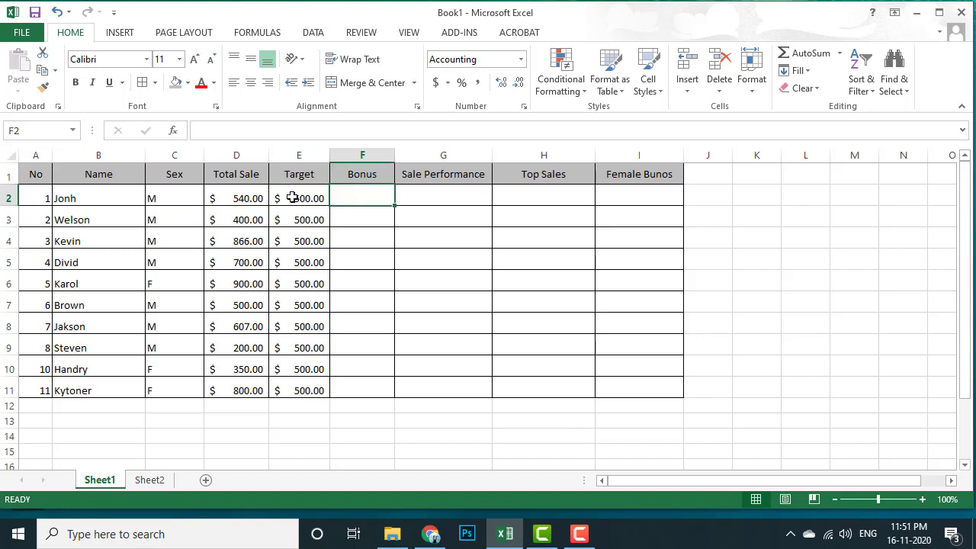
{"action": "left_click", "coordinate": [292, 196]}
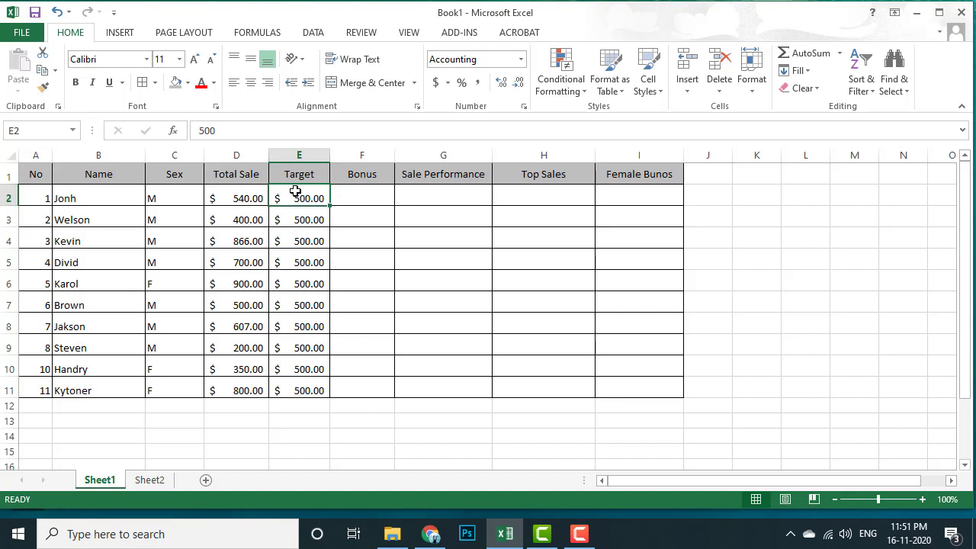
{"action": "left_click", "coordinate": [351, 193]}
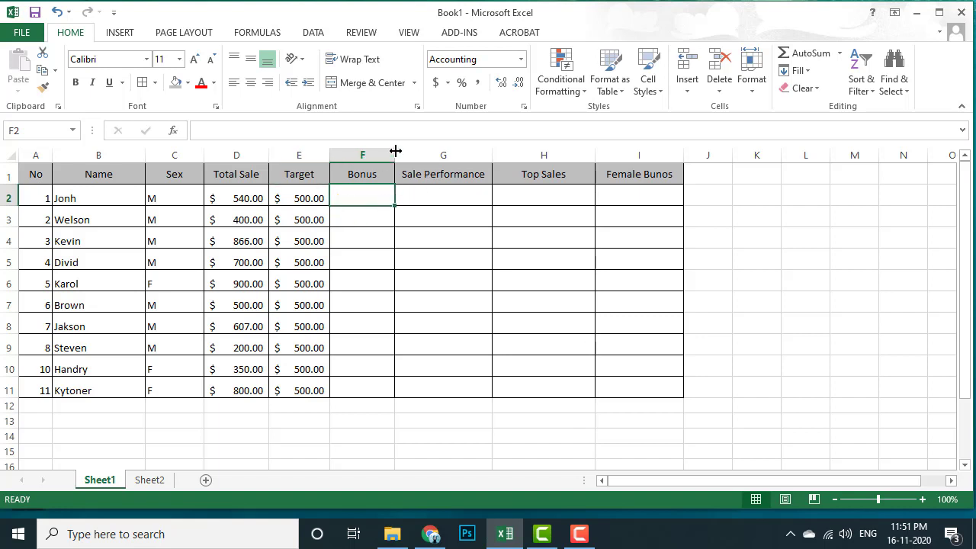
- Widen the Bonus column slightly, then compare Total Sale 540 with Target 500 and select F2
{"action": "left_click_drag", "start_coordinate": [394, 155], "coordinate": [411, 154]}
{"action": "left_click", "coordinate": [449, 191]}
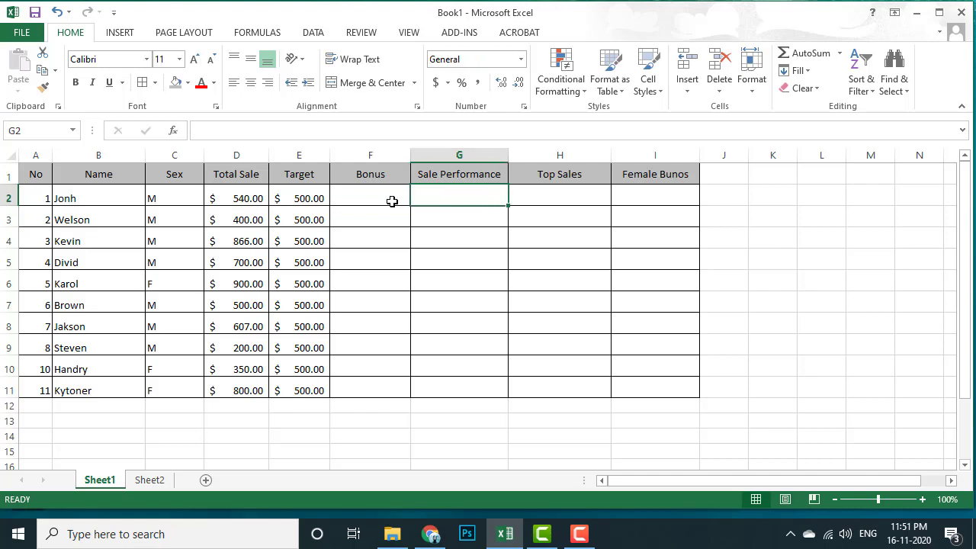
{"action": "left_click", "coordinate": [367, 197]}
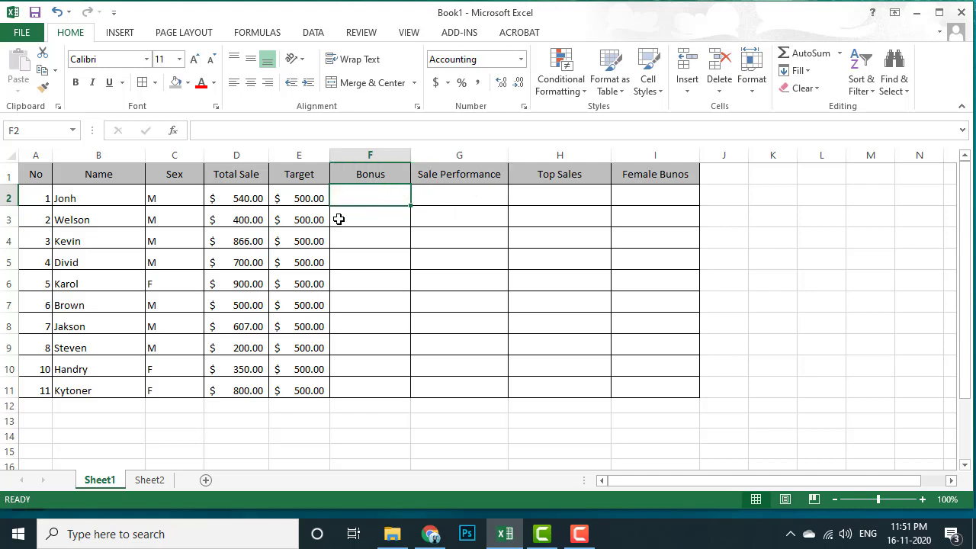
{"action": "left_click", "coordinate": [255, 199]}
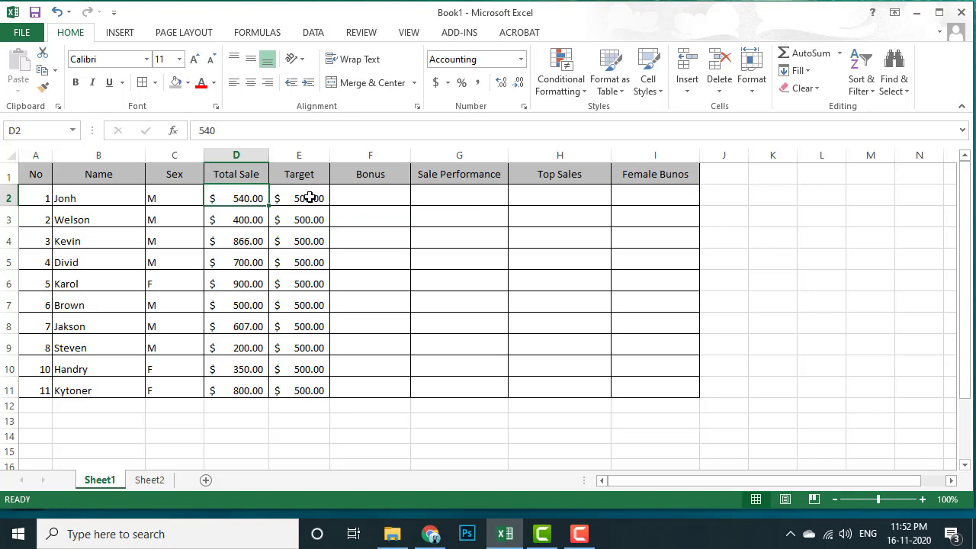
{"action": "left_click", "coordinate": [309, 197]}
{"action": "left_click", "coordinate": [230, 198]}
{"action": "left_click", "coordinate": [305, 197]}
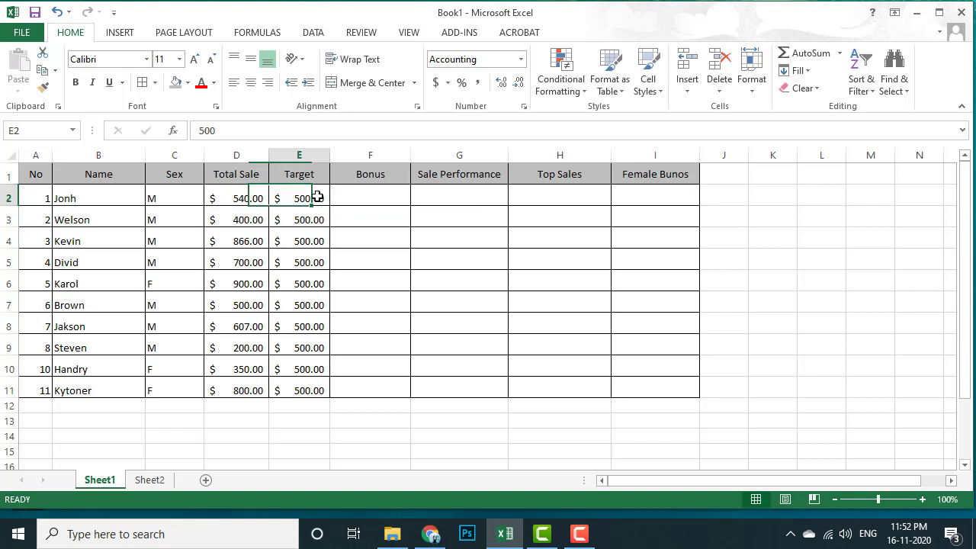
{"action": "left_click", "coordinate": [377, 191]}
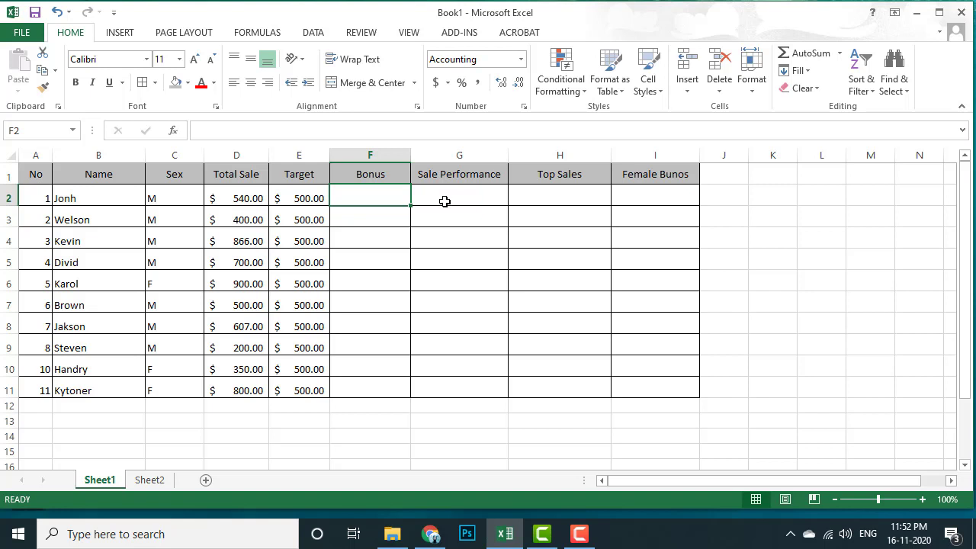
- Begin F2's formula as =IF(D2>E2, testing whether Total Sale exceeds Target
{"action": "type", "text": "="}
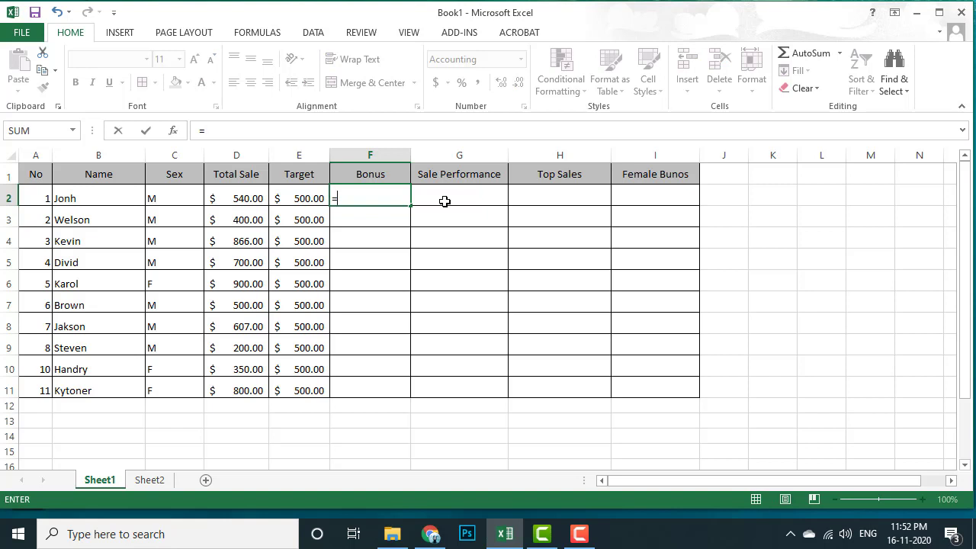
{"action": "type", "text": "if"}
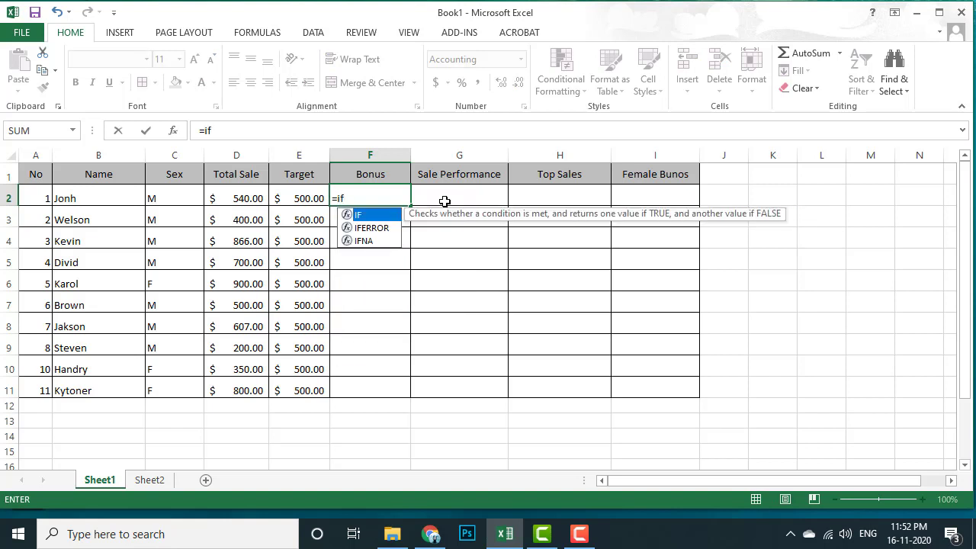
{"action": "type", "text": "("}
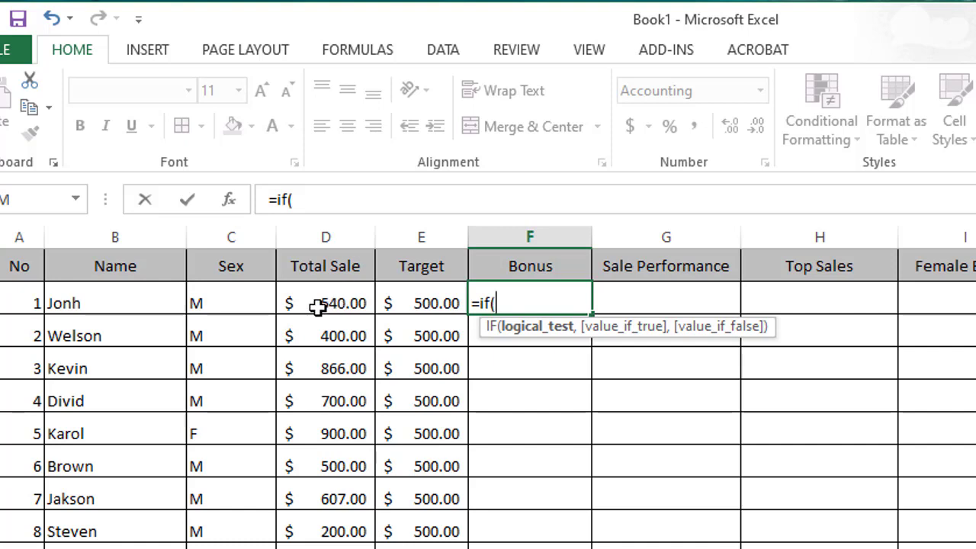
{"action": "left_click", "coordinate": [321, 303]}
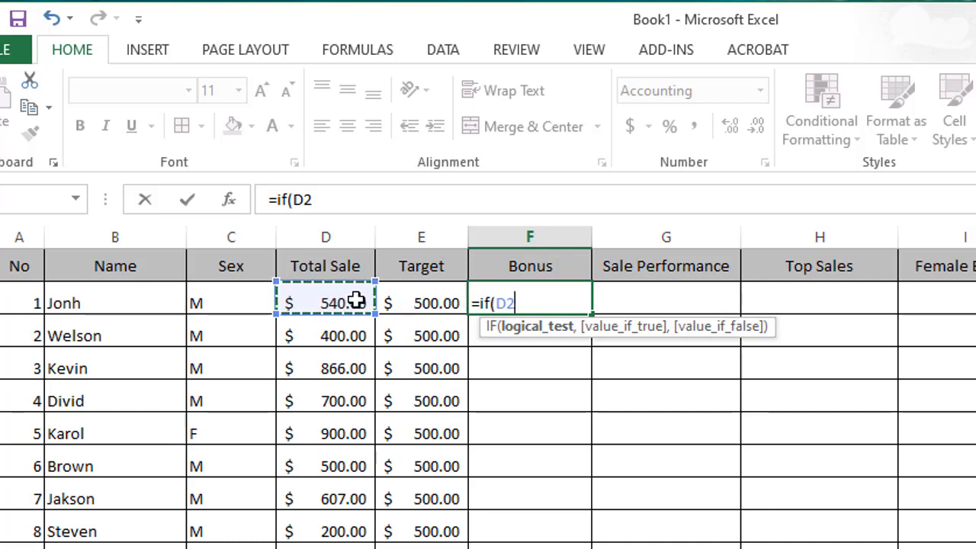
{"action": "type", "text": ">"}
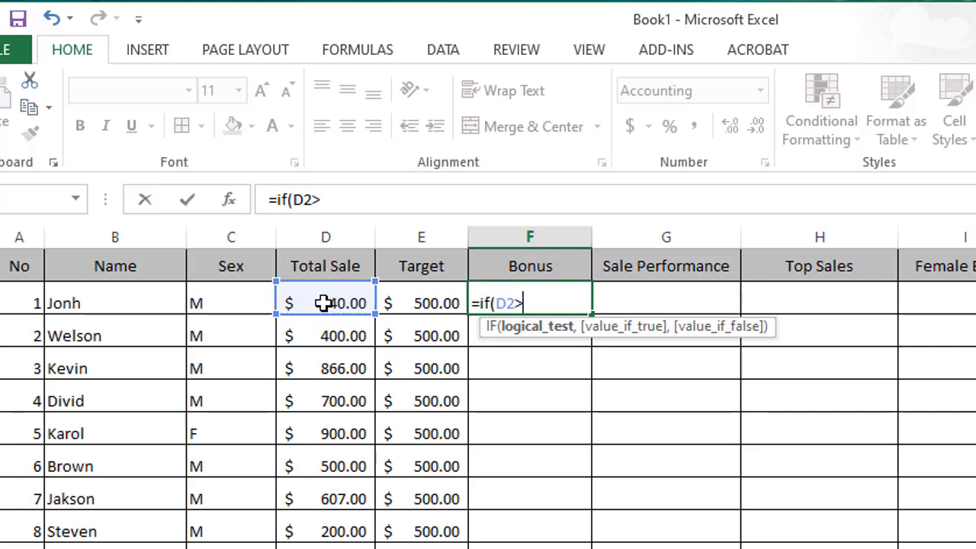
{"action": "left_click", "coordinate": [426, 303]}
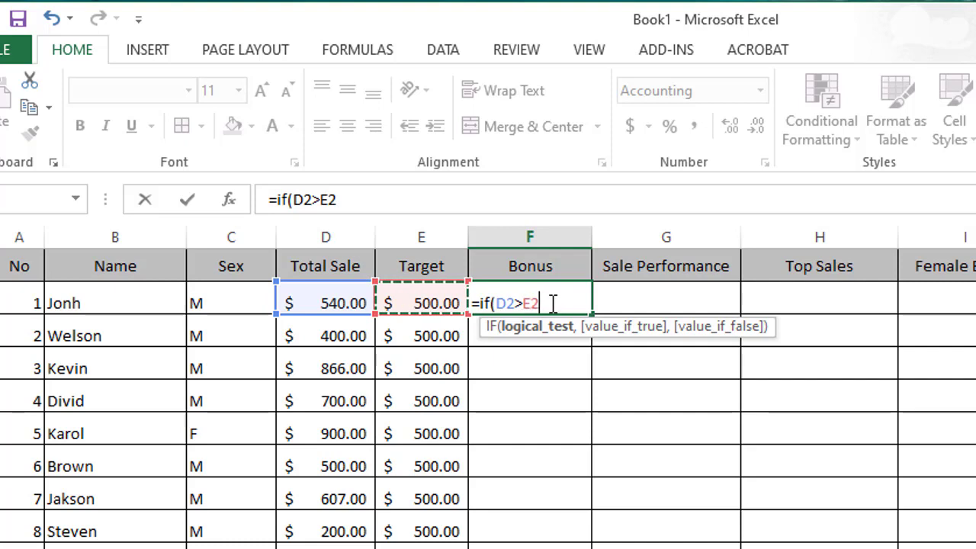
{"action": "type", "text": ","}
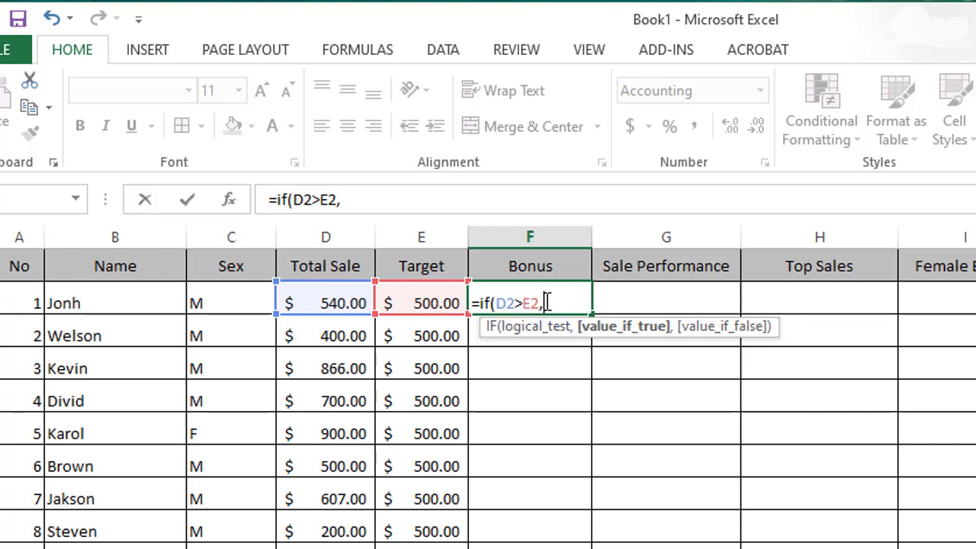
- Finish F2 as =IF(D2>E2,D2*3%,0), giving a $16.20 bonus
{"action": "key", "text": "BackSpace"}
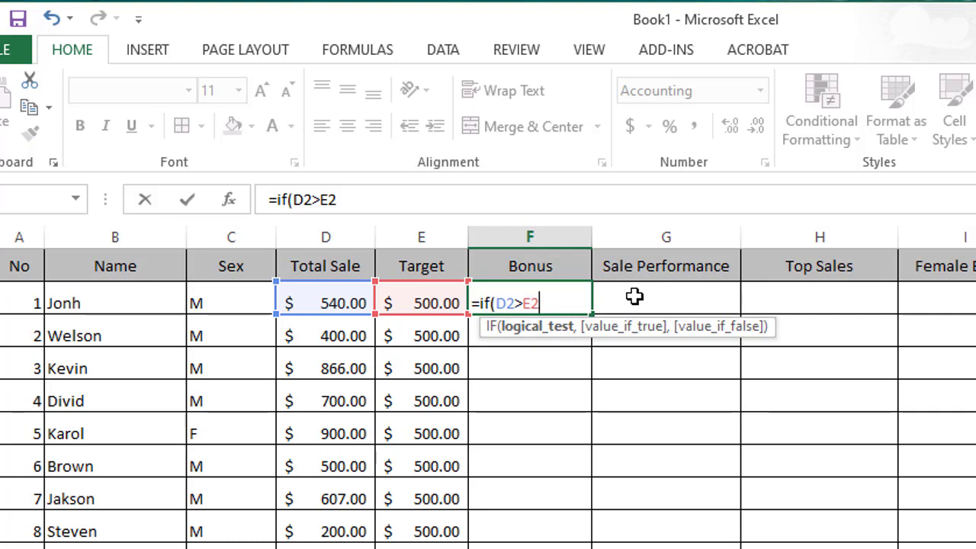
{"action": "type", "text": ","}
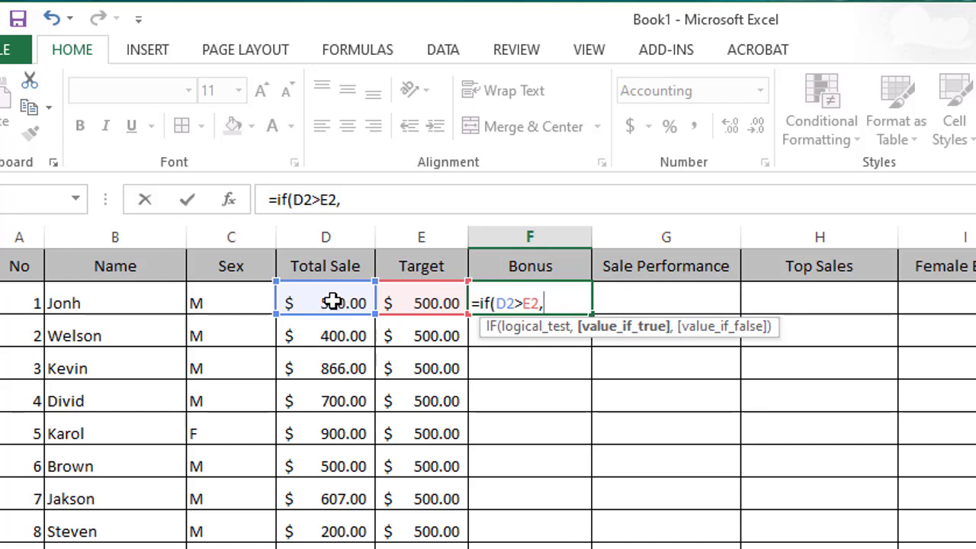
{"action": "left_click", "coordinate": [334, 302]}
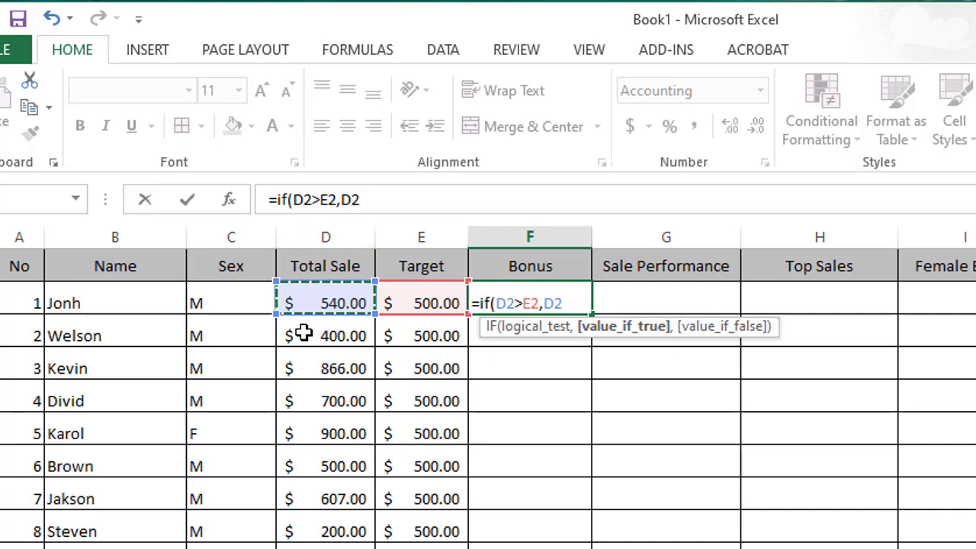
{"action": "type", "text": "*"}
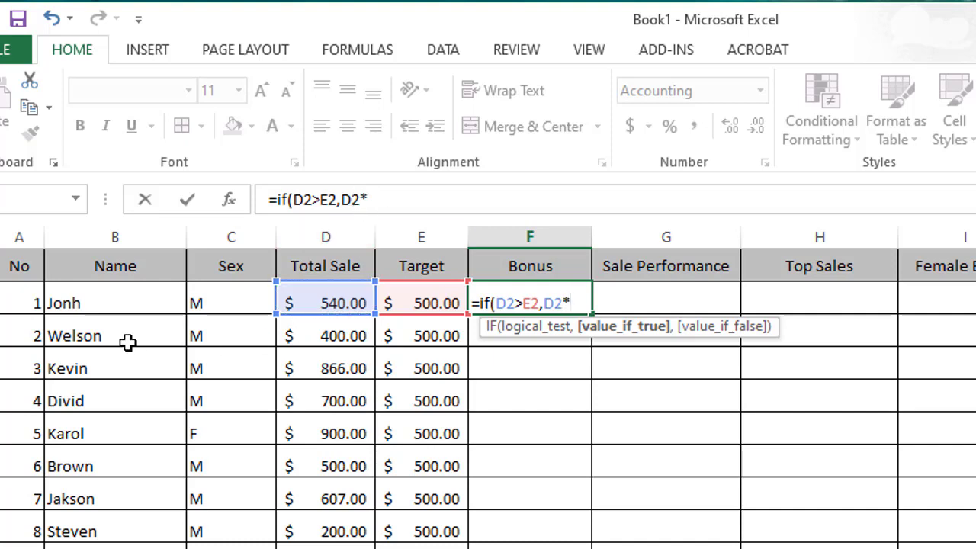
{"action": "type", "text": "3"}
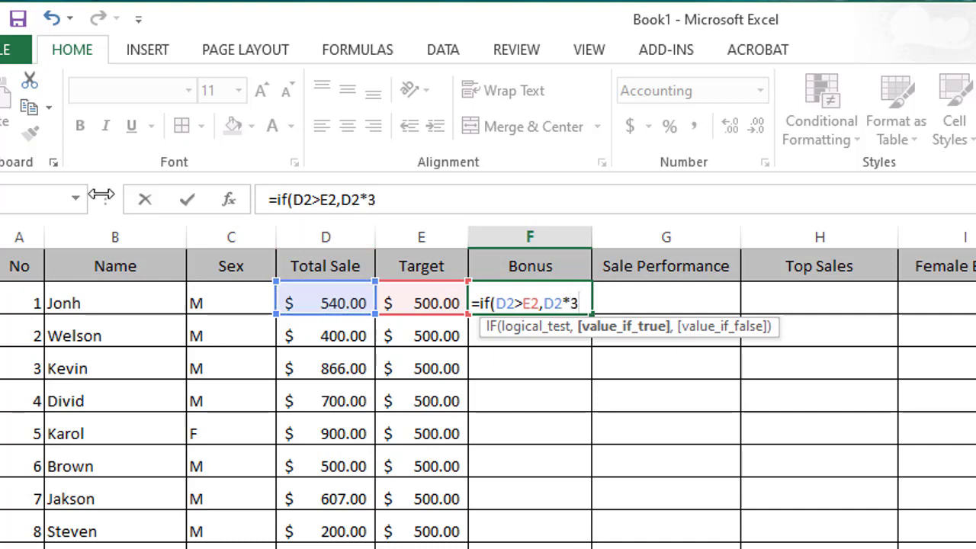
{"action": "type", "text": "%"}
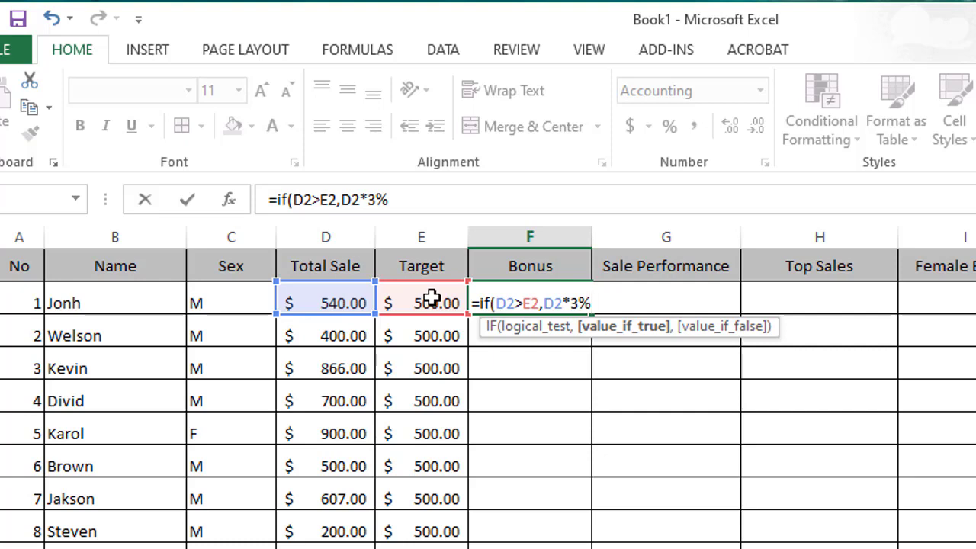
{"action": "type", "text": ",0"}
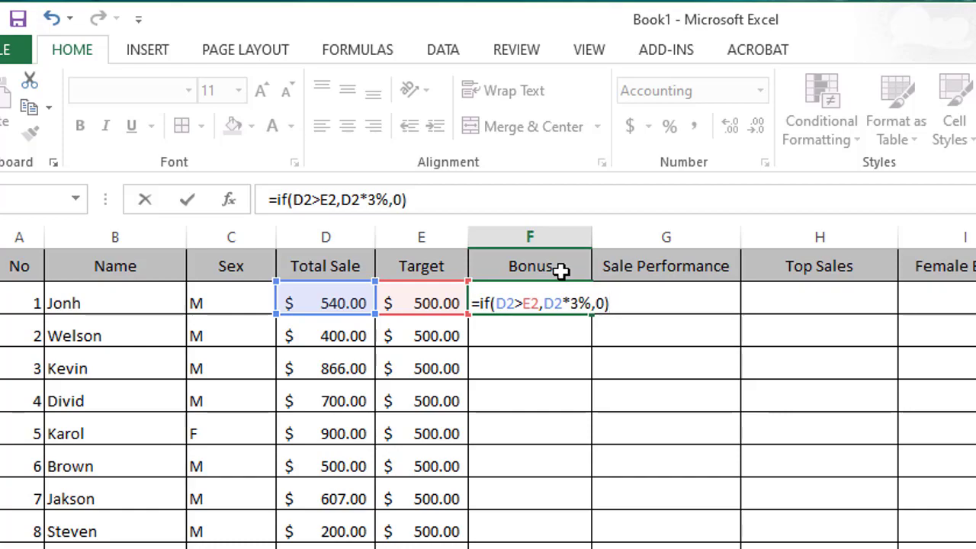
{"action": "key", "text": "Return"}
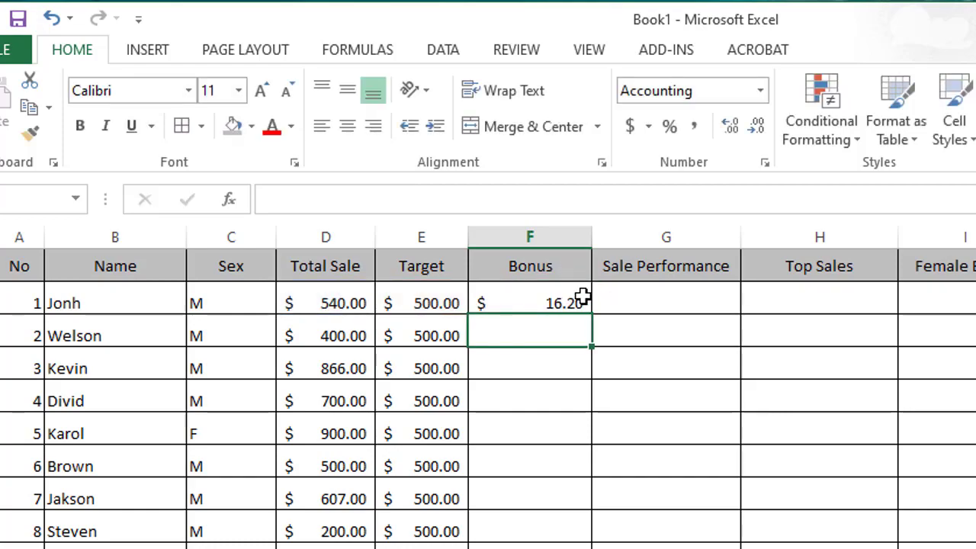
- Fill F2's Bonus formula down to F11, giving each row its 3% bonus or a dash
{"action": "left_click", "coordinate": [556, 302]}
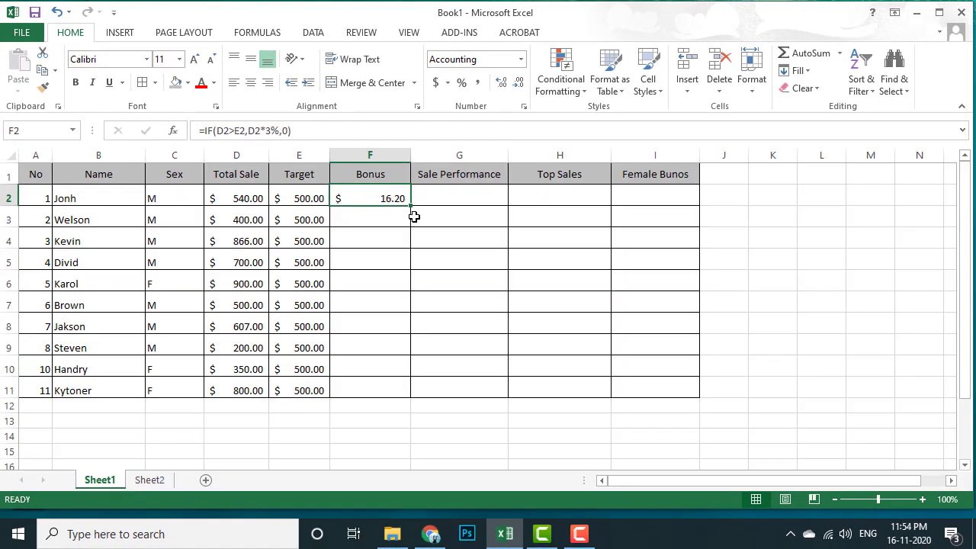
{"action": "left_click_drag", "start_coordinate": [410, 203], "coordinate": [412, 394]}
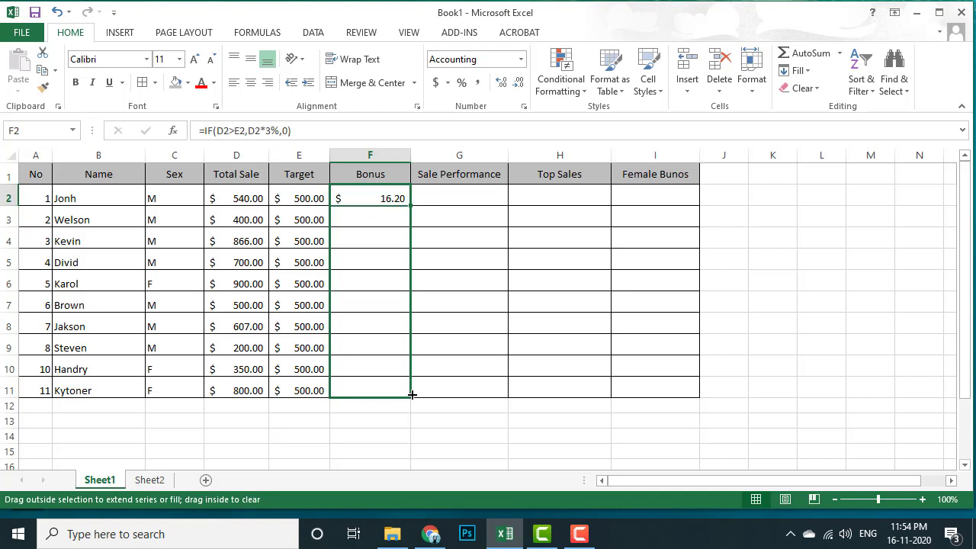
{"action": "left_click_drag", "start_coordinate": [412, 394], "coordinate": [412, 395]}
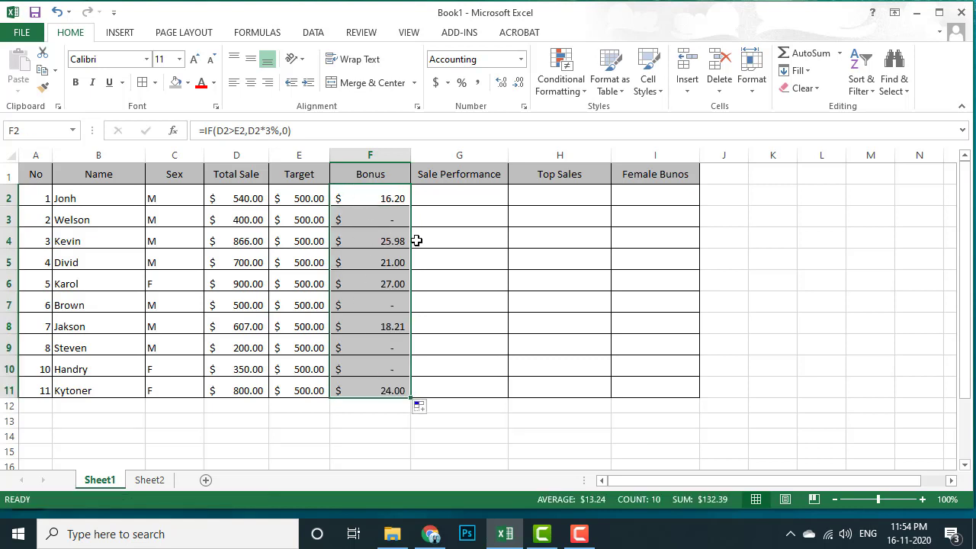
{"action": "left_click", "coordinate": [440, 235]}
{"action": "left_click", "coordinate": [396, 198]}
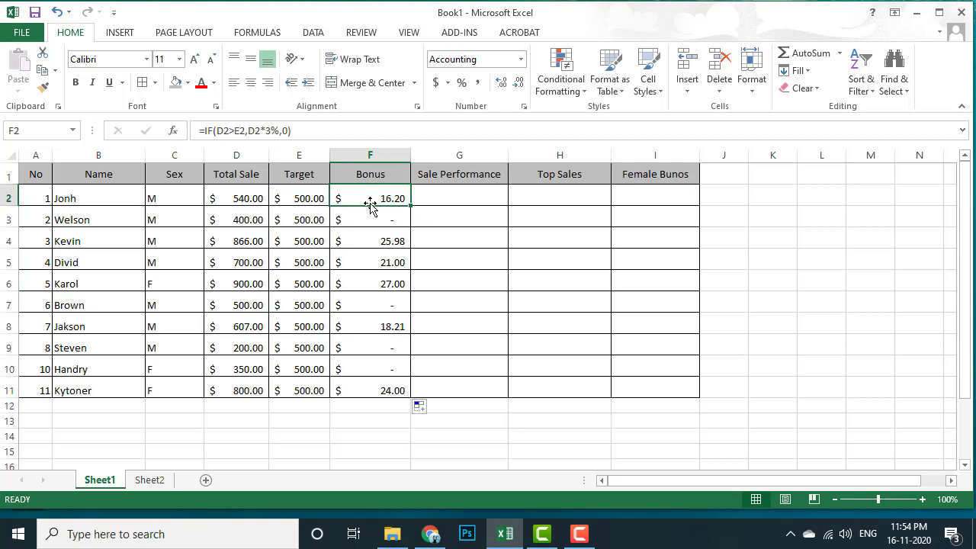
{"action": "left_click", "coordinate": [376, 220]}
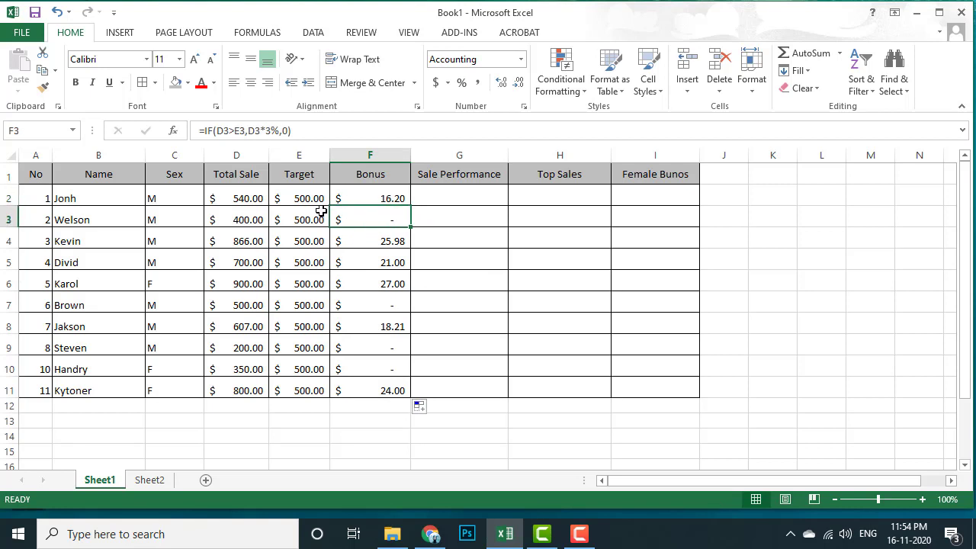
{"action": "left_click", "coordinate": [364, 199]}
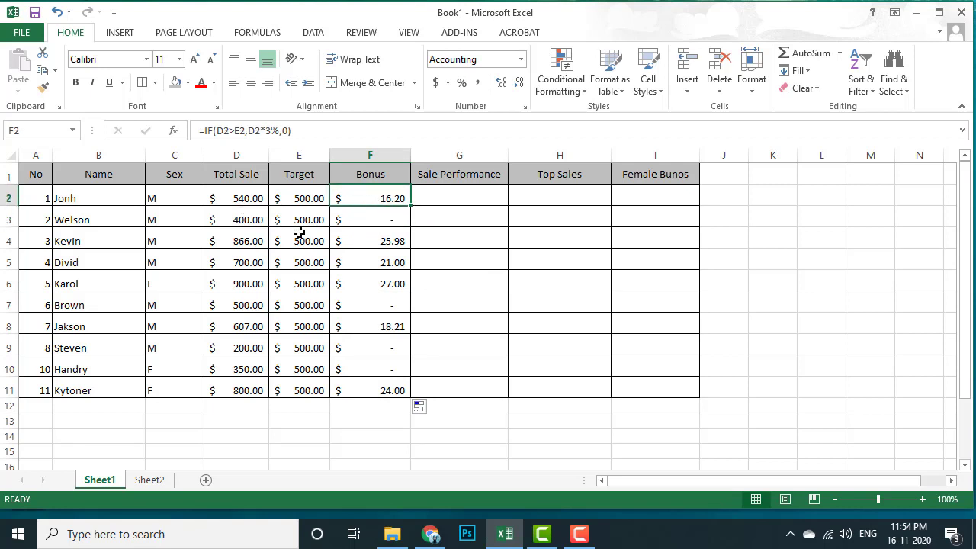
{"action": "left_click", "coordinate": [373, 219]}
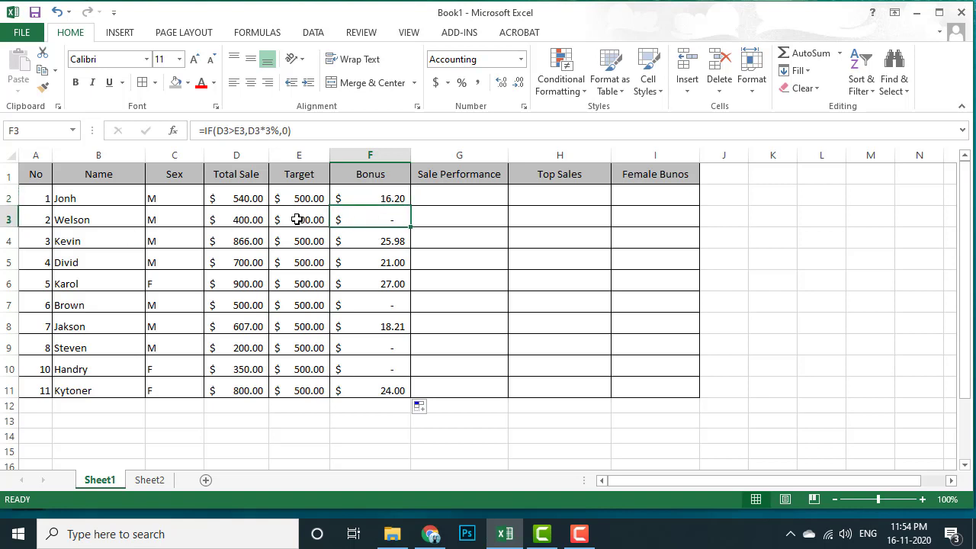
{"action": "left_click", "coordinate": [240, 217]}
{"action": "left_click", "coordinate": [305, 219]}
{"action": "left_click", "coordinate": [386, 216]}
{"action": "left_click", "coordinate": [249, 242]}
{"action": "left_click", "coordinate": [386, 236]}
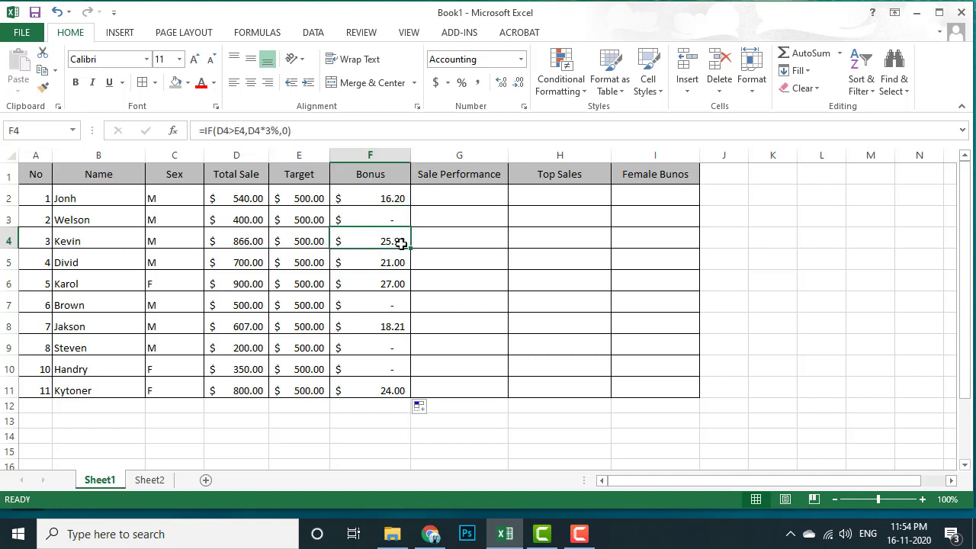
{"action": "left_click", "coordinate": [376, 264]}
{"action": "left_click", "coordinate": [382, 283]}
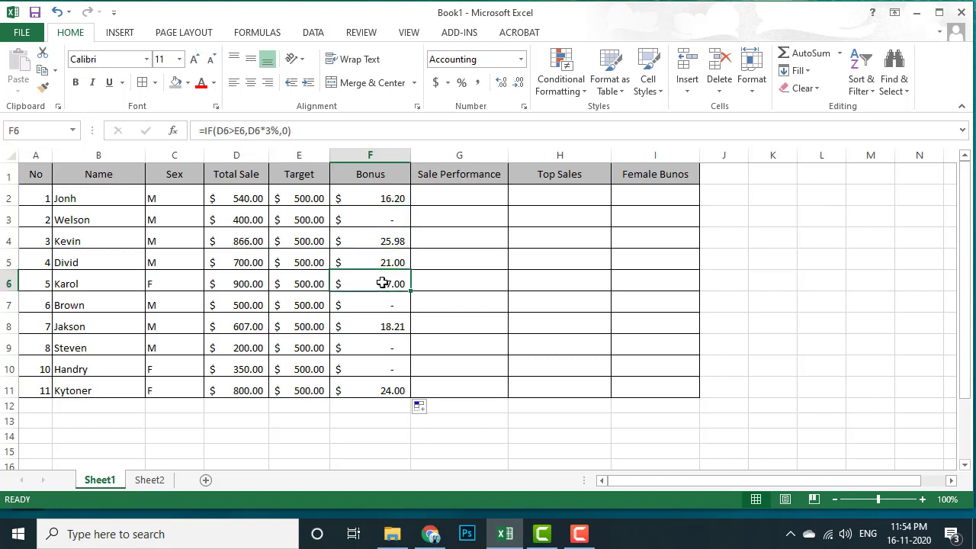
{"action": "left_click", "coordinate": [380, 304]}
{"action": "left_click", "coordinate": [387, 339]}
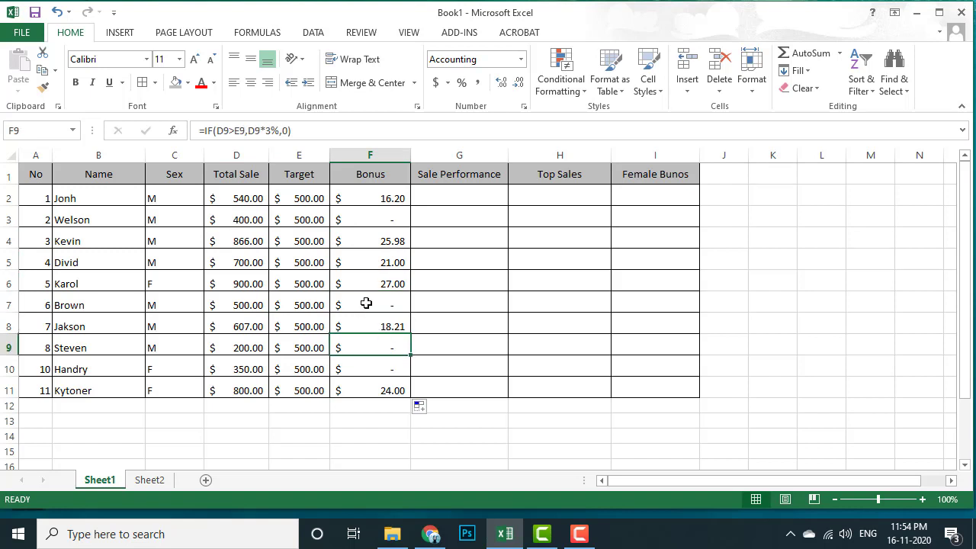
{"action": "left_click", "coordinate": [365, 200]}
{"action": "left_click", "coordinate": [382, 261]}
{"action": "left_click", "coordinate": [381, 324]}
{"action": "left_click", "coordinate": [382, 369]}
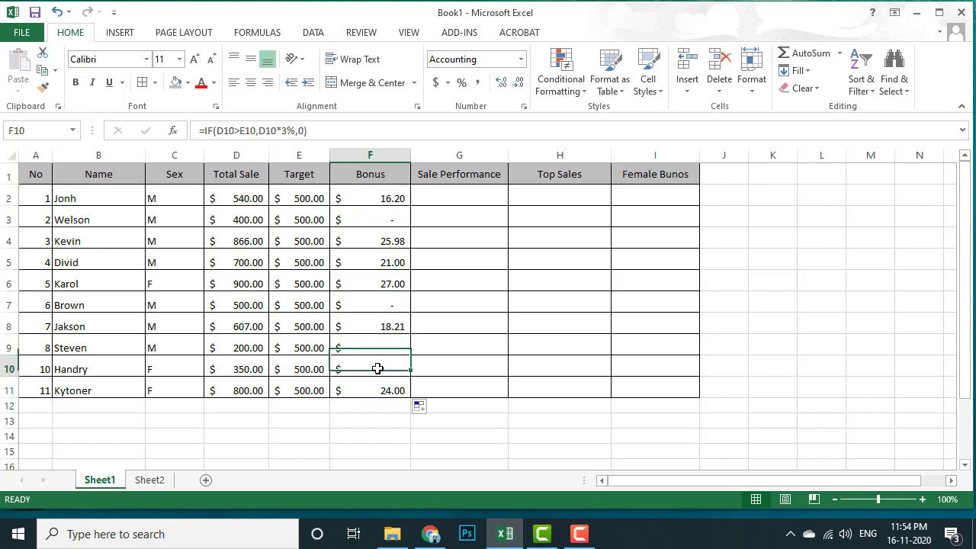
{"action": "left_click", "coordinate": [369, 262]}
{"action": "left_click", "coordinate": [374, 195]}
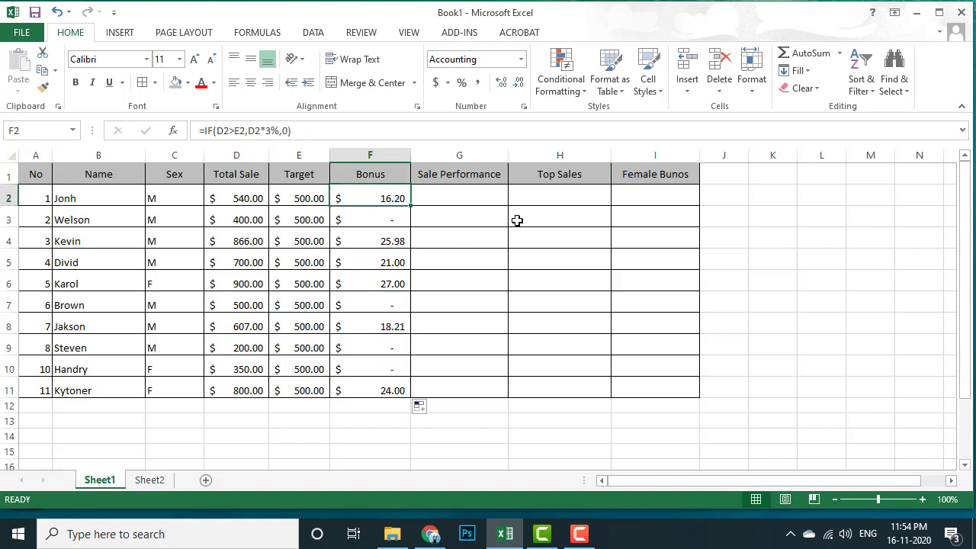
{"action": "left_click", "coordinate": [439, 200]}
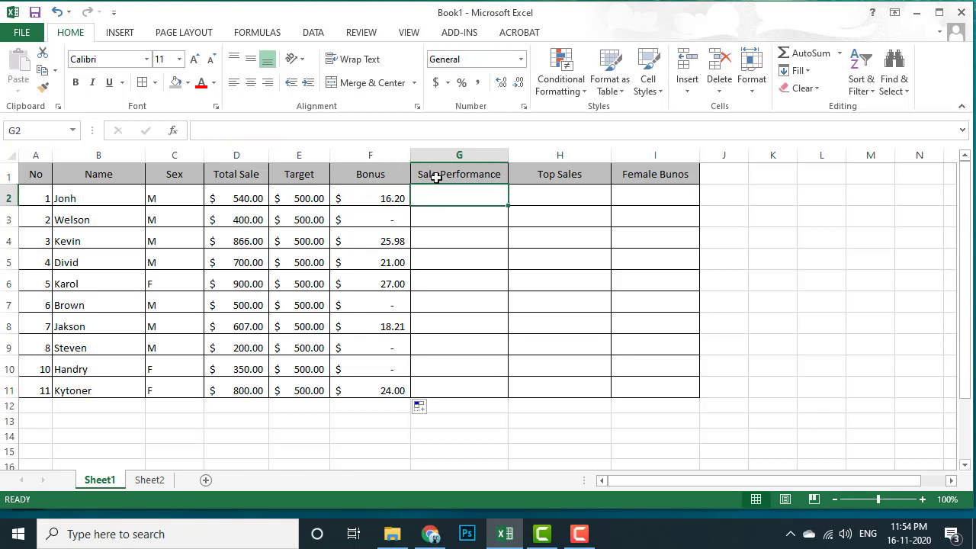
{"action": "left_click", "coordinate": [375, 194]}
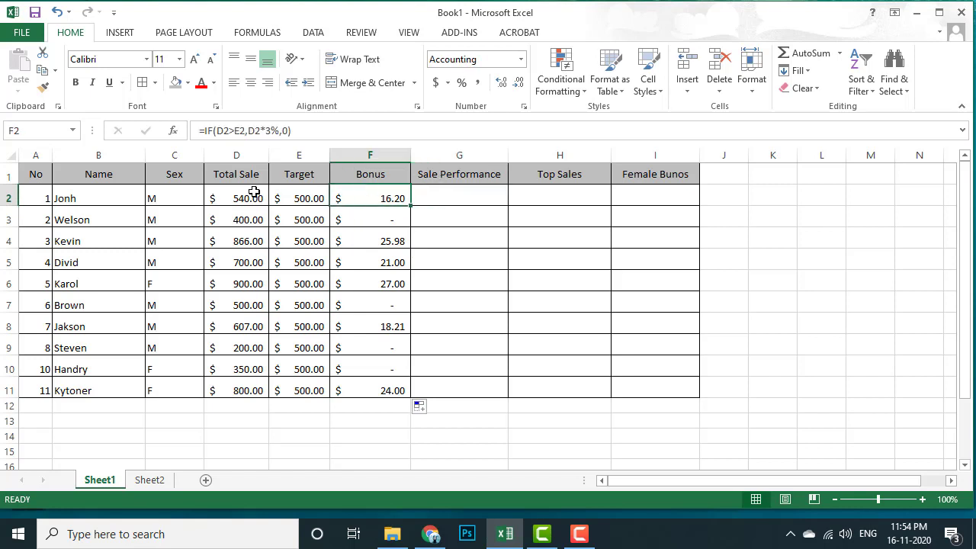
{"action": "left_click", "coordinate": [472, 199]}
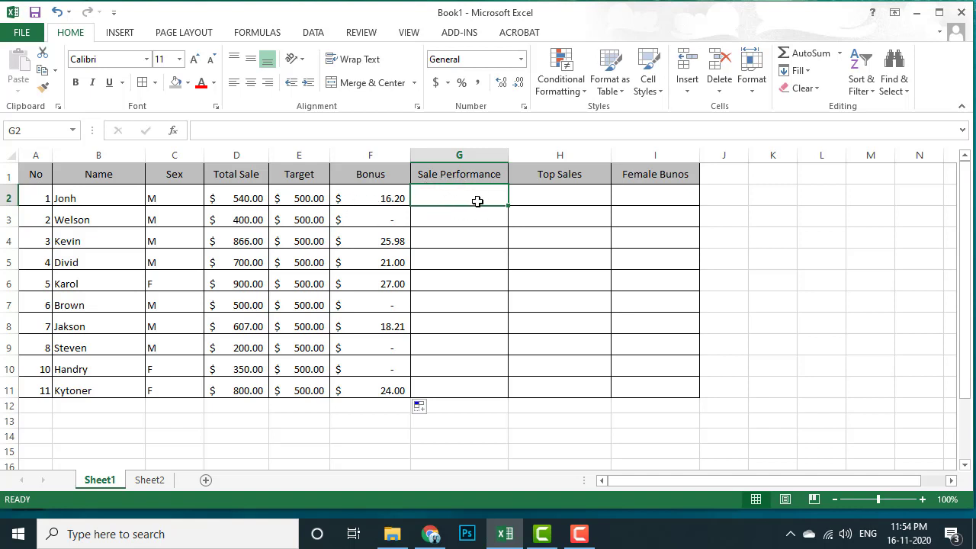
{"action": "left_click", "coordinate": [257, 200]}
{"action": "left_click", "coordinate": [447, 203]}
{"action": "left_click", "coordinate": [450, 220]}
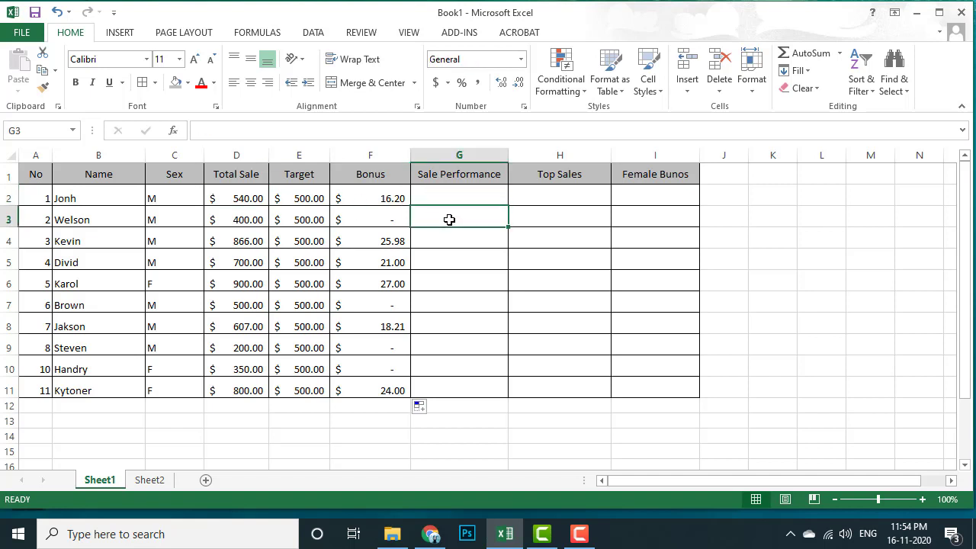
{"action": "left_click", "coordinate": [440, 248]}
{"action": "left_click", "coordinate": [445, 200]}
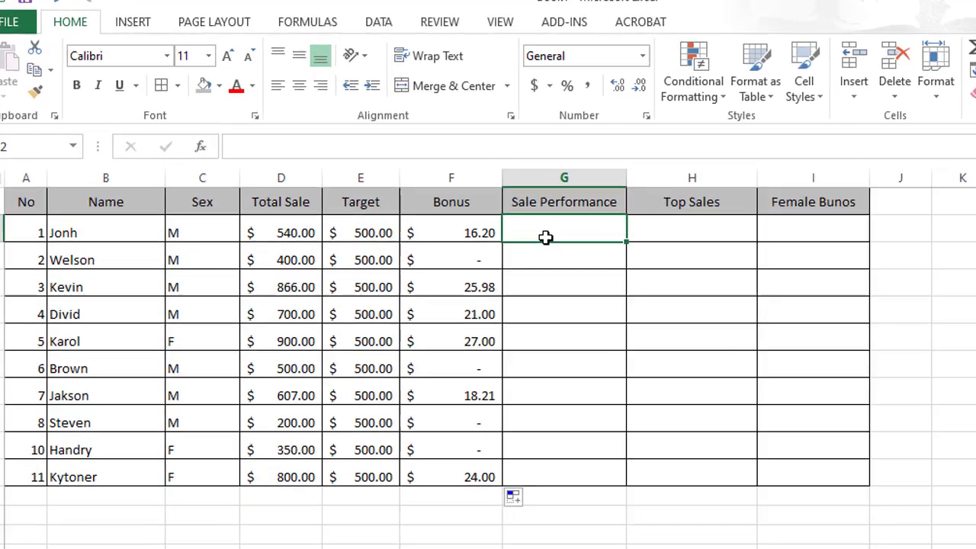
- Enter =IF(D2>E2,"Good","Poor") in G2, showing Good for the first salesperson
{"action": "type", "text": "="}
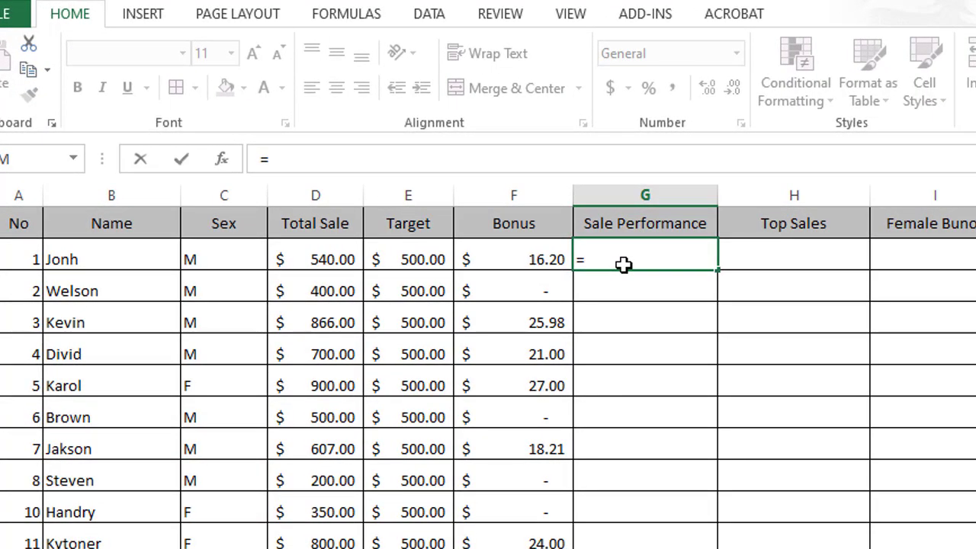
{"action": "type", "text": "if"}
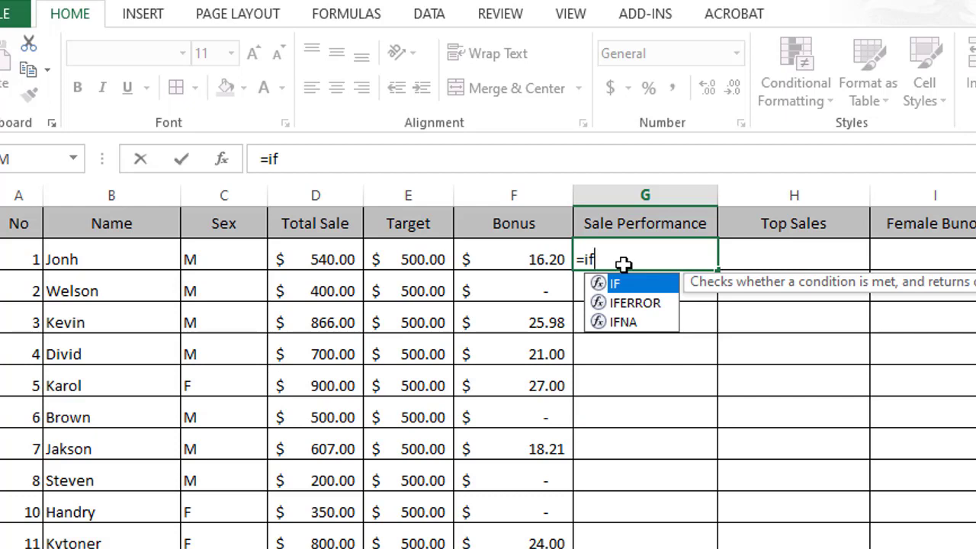
{"action": "type", "text": "("}
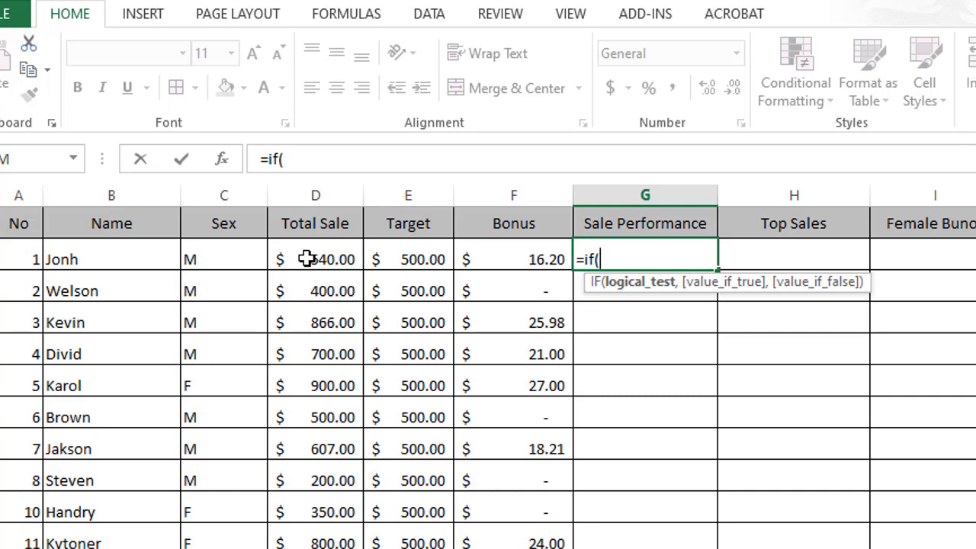
{"action": "left_click", "coordinate": [307, 260]}
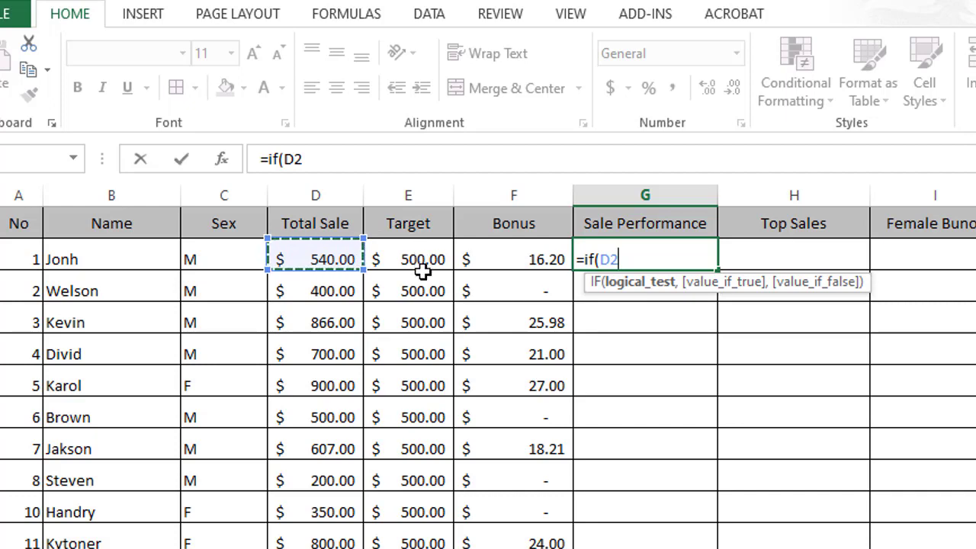
{"action": "type", "text": ">"}
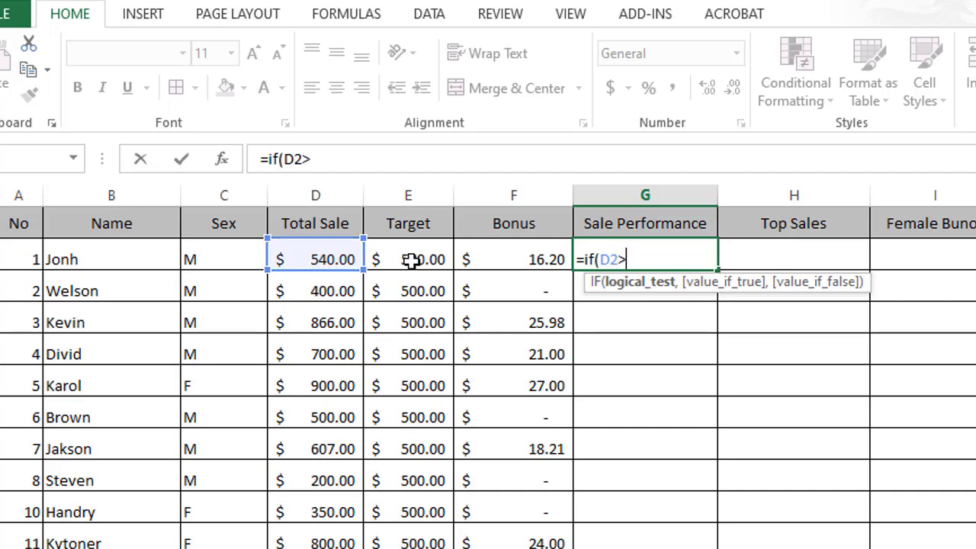
{"action": "left_click", "coordinate": [411, 261]}
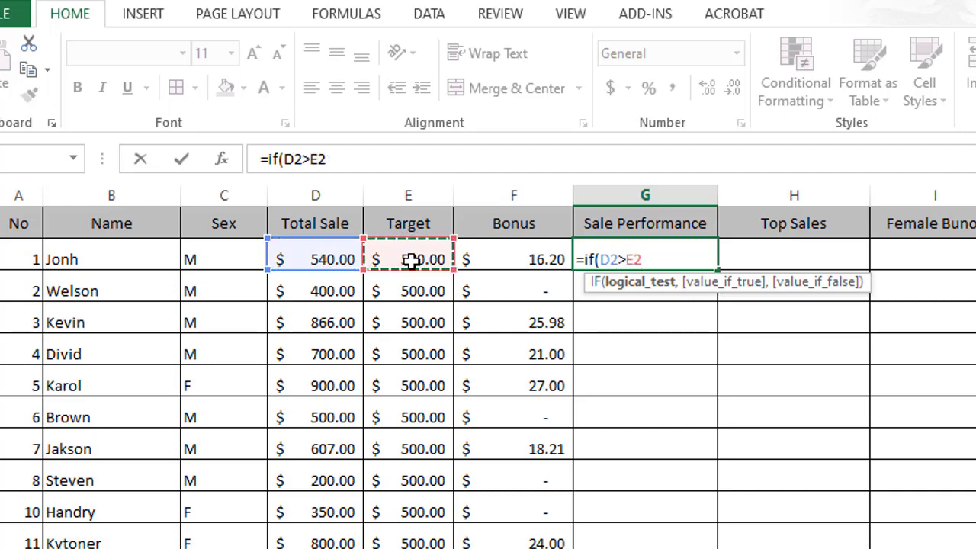
{"action": "type", "text": ","}
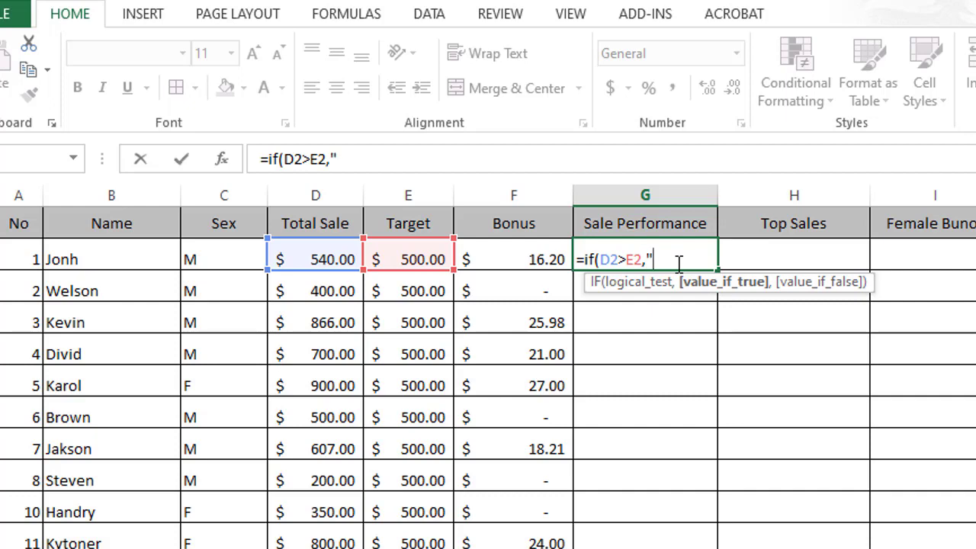
{"action": "type", "text": "Goo"}
{"action": "type", "text": "d"}
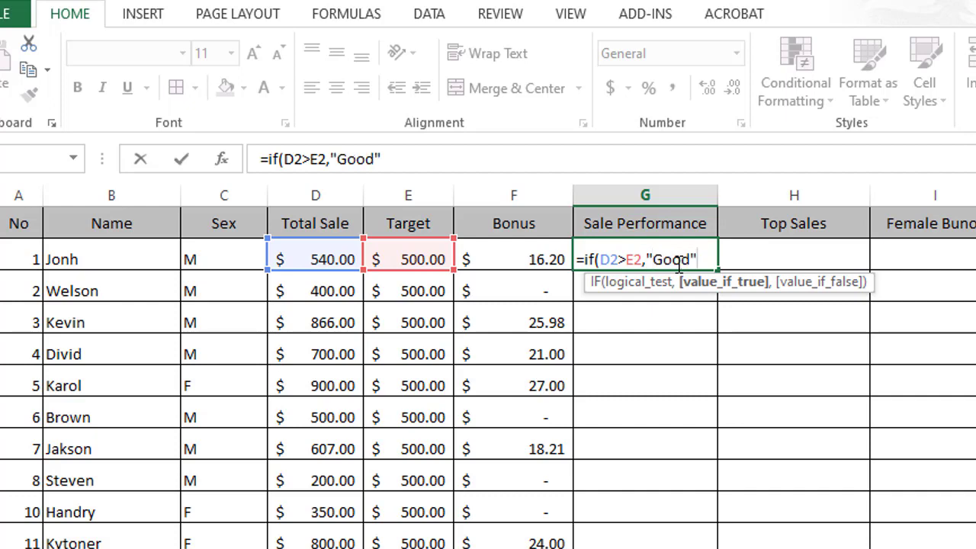
{"action": "type", "text": ","}
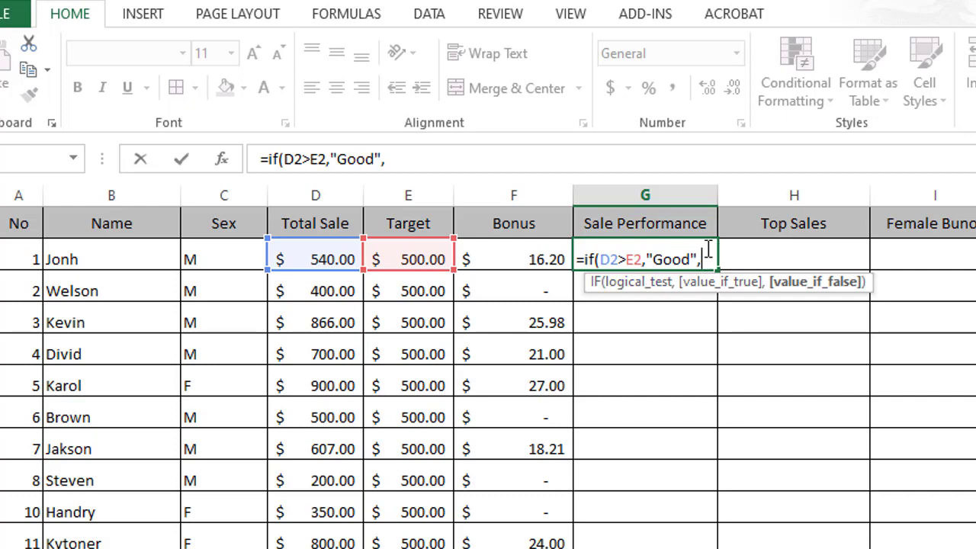
{"action": "type", "text": "\"Poor\","}
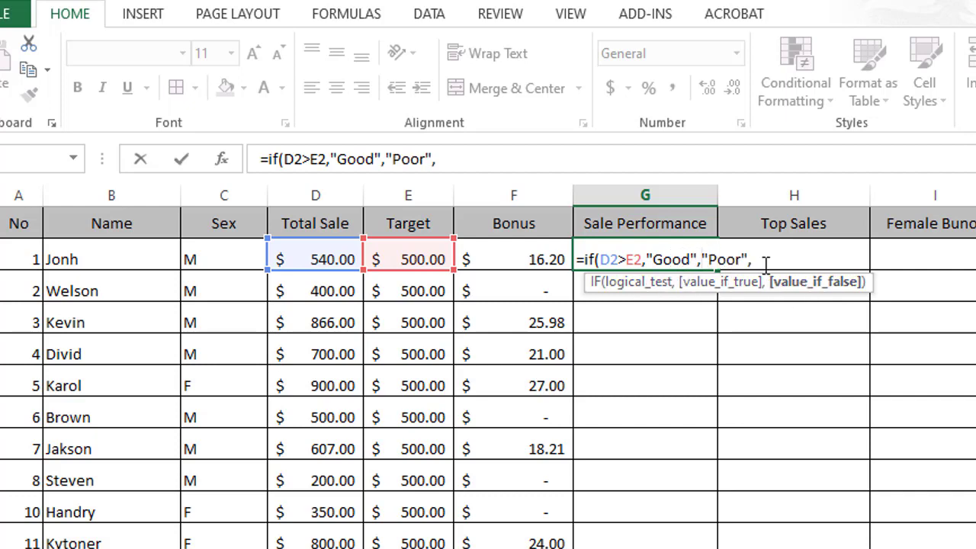
{"action": "key", "text": "BackSpace"}
{"action": "type", "text": ")"}
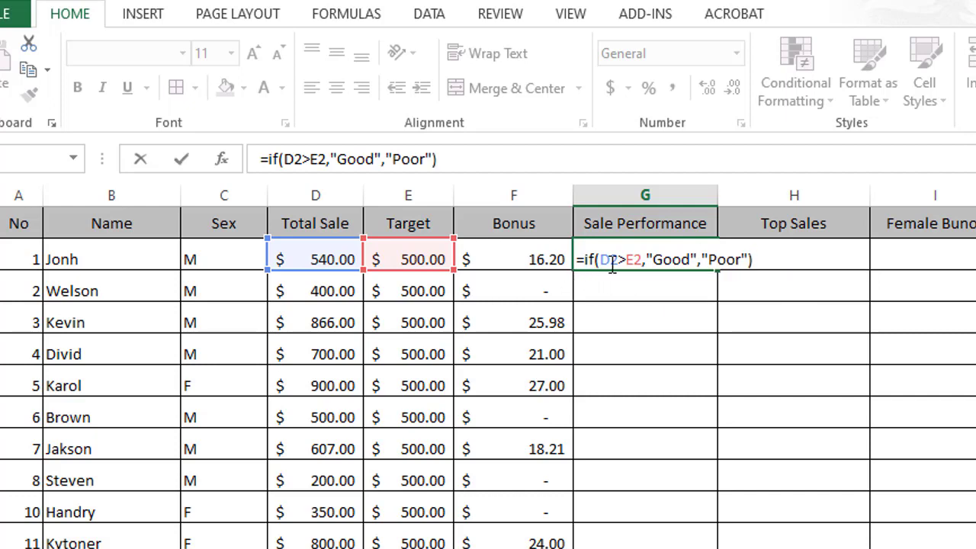
{"action": "key", "text": "Return"}
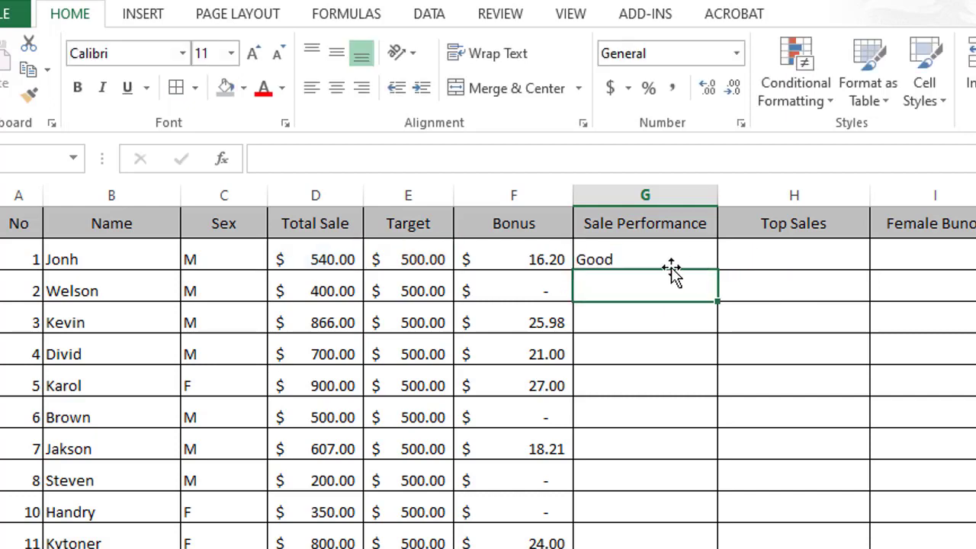
{"action": "left_click", "coordinate": [653, 265]}
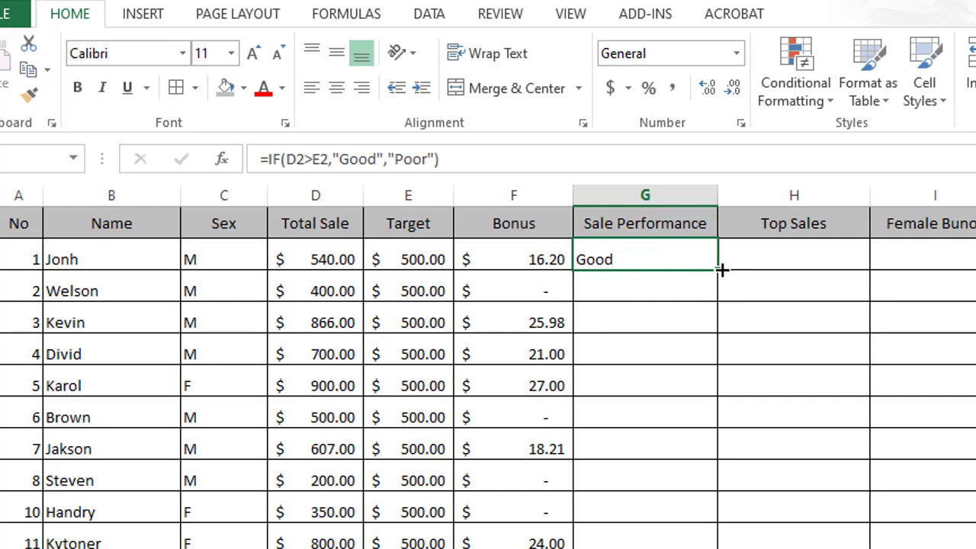
{"action": "mouse_move", "coordinate": [717, 271]}
{"action": "left_mouse_down"}
{"action": "mouse_move", "coordinate": [684, 414]}
{"action": "mouse_move", "coordinate": [674, 534]}
{"action": "left_mouse_up"}
{"action": "left_click", "coordinate": [645, 293]}
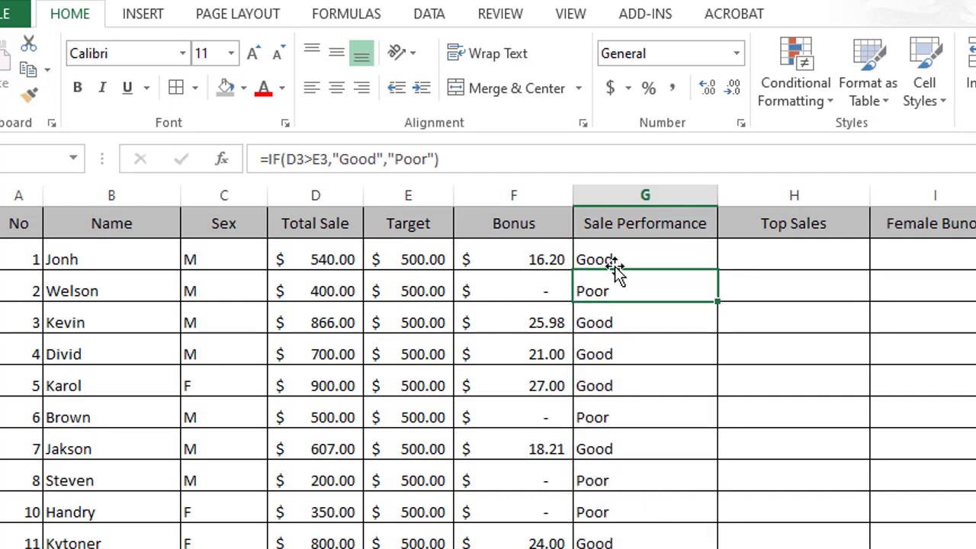
{"action": "left_click", "coordinate": [620, 259]}
{"action": "left_click", "coordinate": [319, 264]}
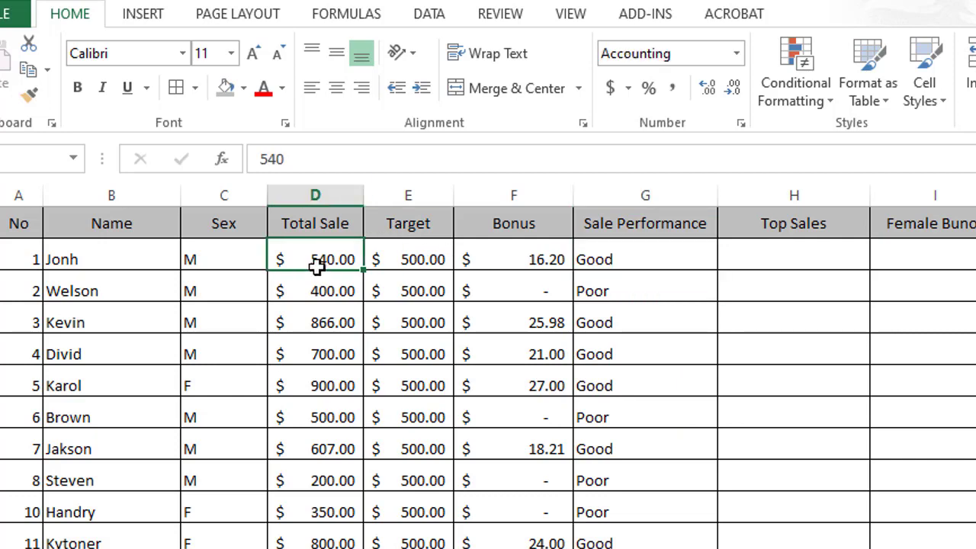
{"action": "left_click", "coordinate": [626, 267]}
{"action": "left_click", "coordinate": [645, 288]}
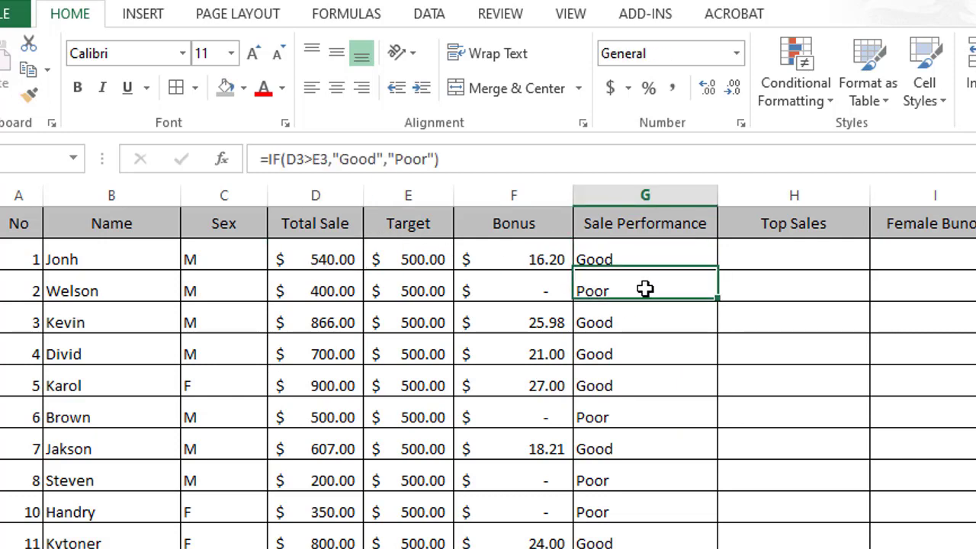
{"action": "left_click", "coordinate": [650, 324]}
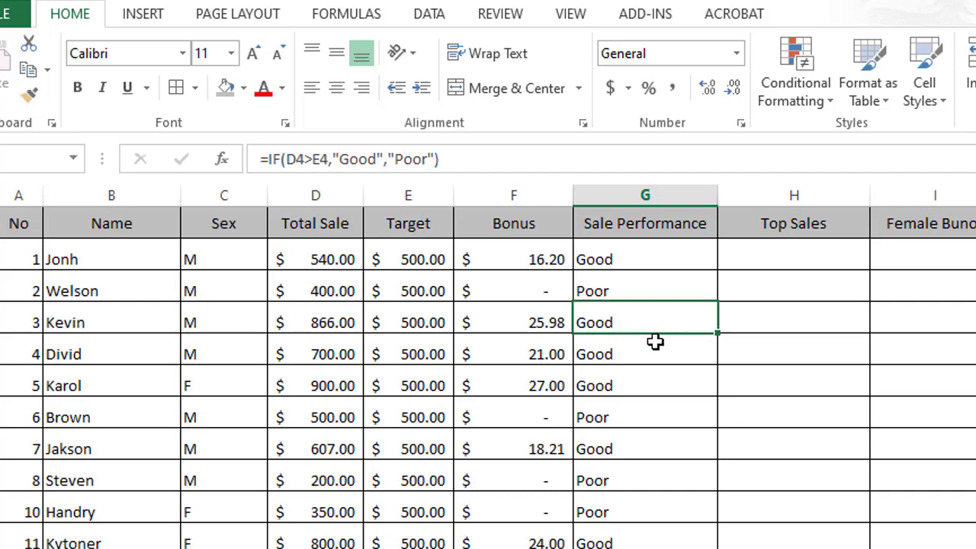
{"action": "left_click", "coordinate": [593, 416]}
{"action": "left_click", "coordinate": [308, 422]}
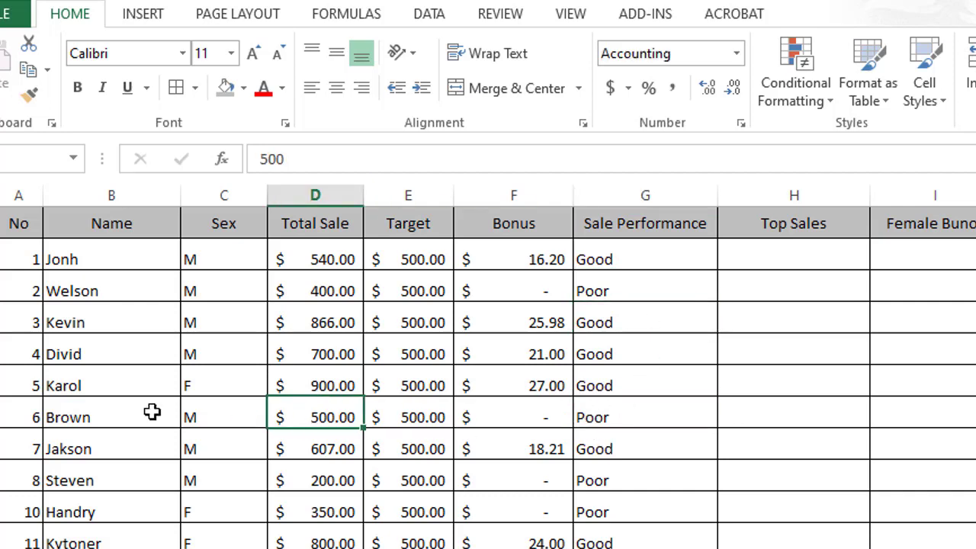
{"action": "left_click", "coordinate": [4, 417]}
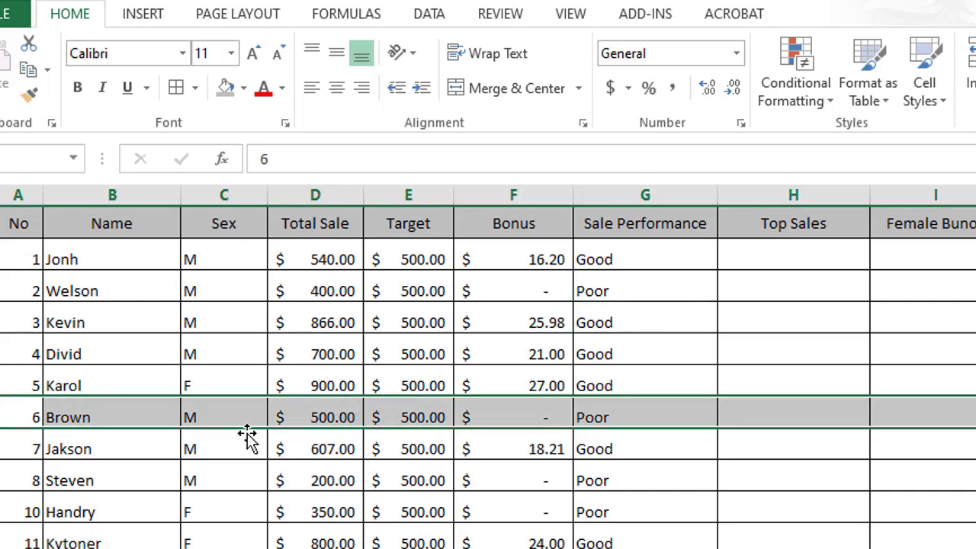
{"action": "left_click", "coordinate": [318, 412]}
{"action": "left_click", "coordinate": [405, 412]}
{"action": "left_click", "coordinate": [623, 406]}
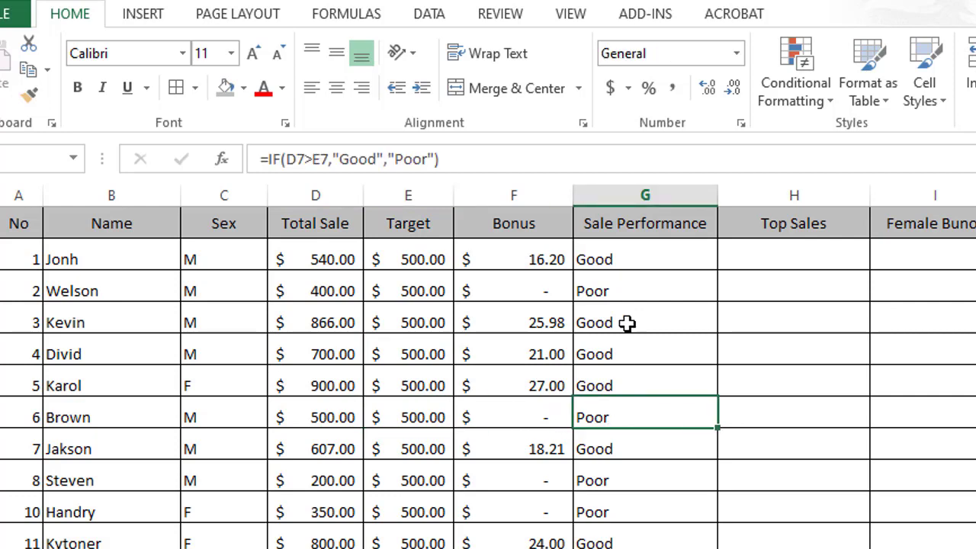
{"action": "left_click", "coordinate": [643, 260]}
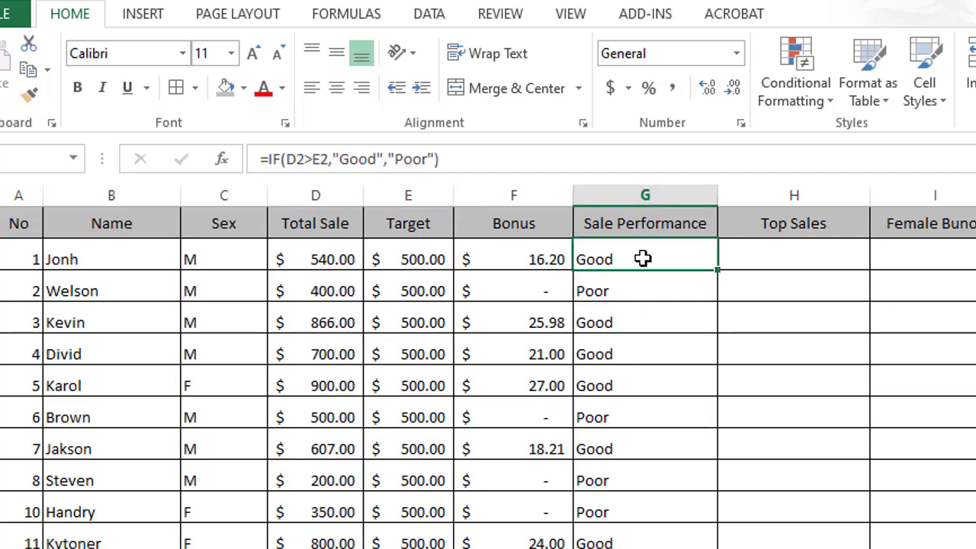
- Delete the "Poor" argument and its preceding comma from G2's formula
{"action": "left_click", "coordinate": [429, 159]}
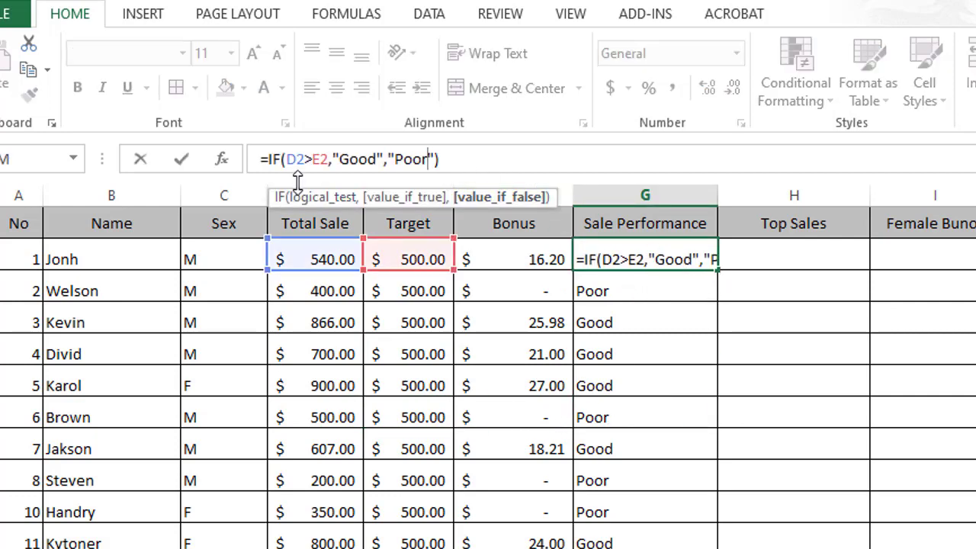
{"action": "double_click", "coordinate": [670, 263]}
{"action": "double_click", "coordinate": [670, 264]}
{"action": "left_click", "coordinate": [702, 261]}
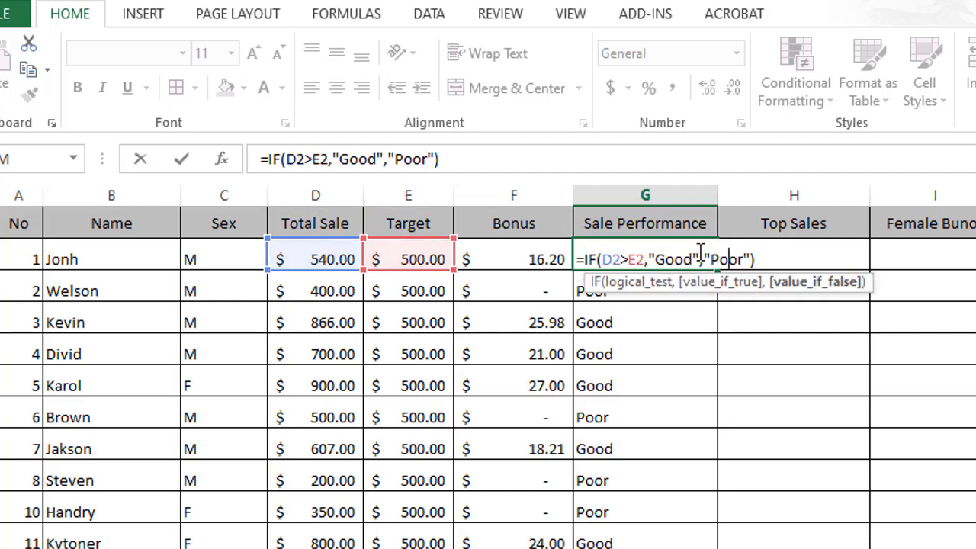
{"action": "left_click_drag", "start_coordinate": [716, 257], "coordinate": [754, 259]}
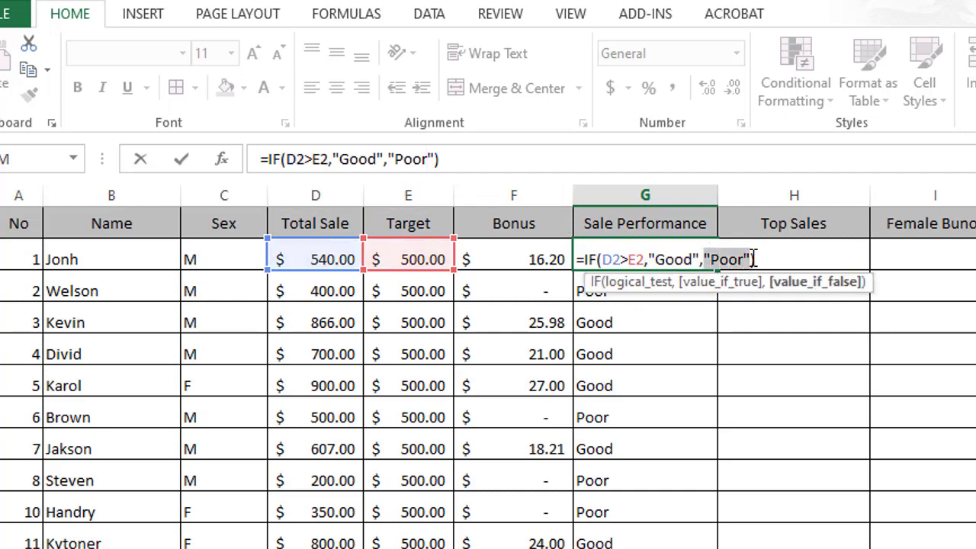
{"action": "key", "text": "BackSpace"}
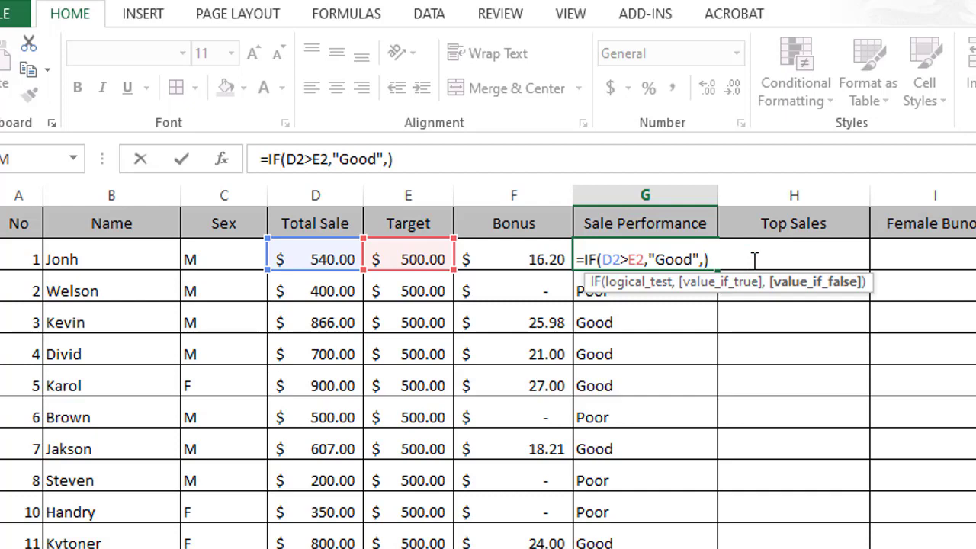
{"action": "key", "text": "BackSpace"}
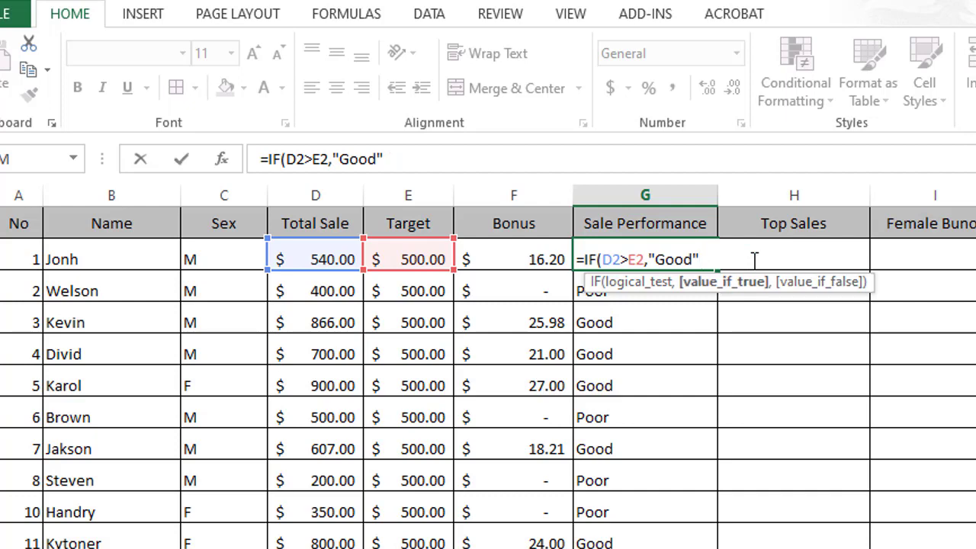
{"action": "type", "text": ")"}
{"action": "key", "text": "Right"}
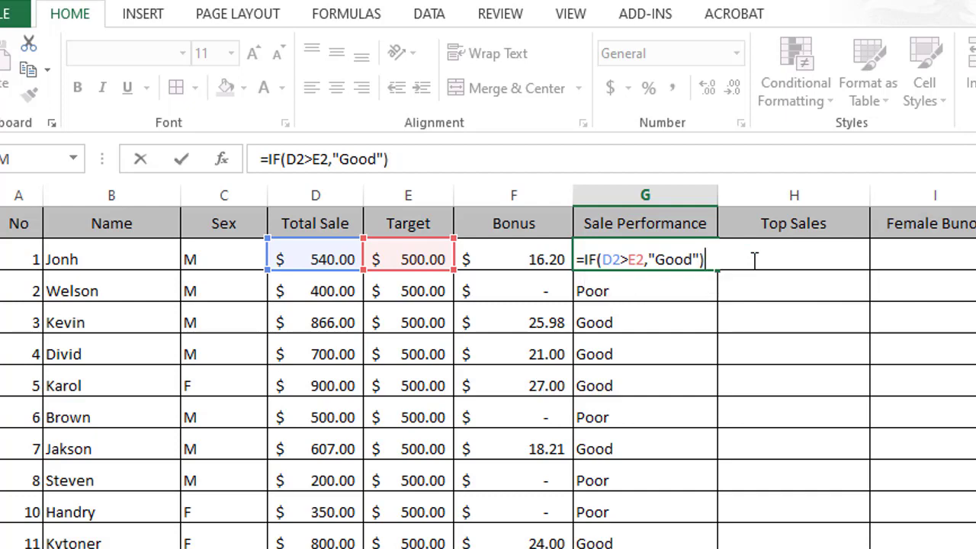
{"action": "key", "text": "Left"}
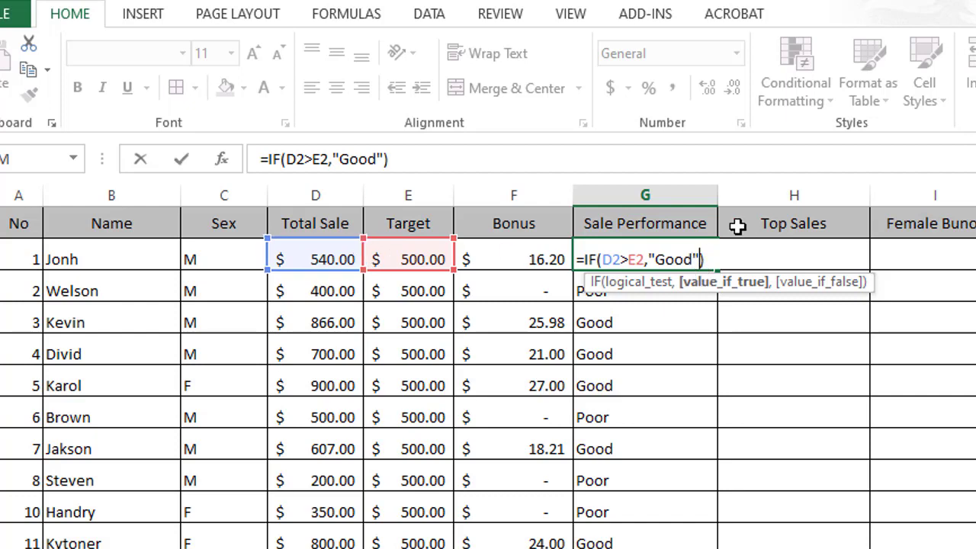
- Restore the comma after "Good" and begin a nested If( as the false result
{"action": "type", "text": ","}
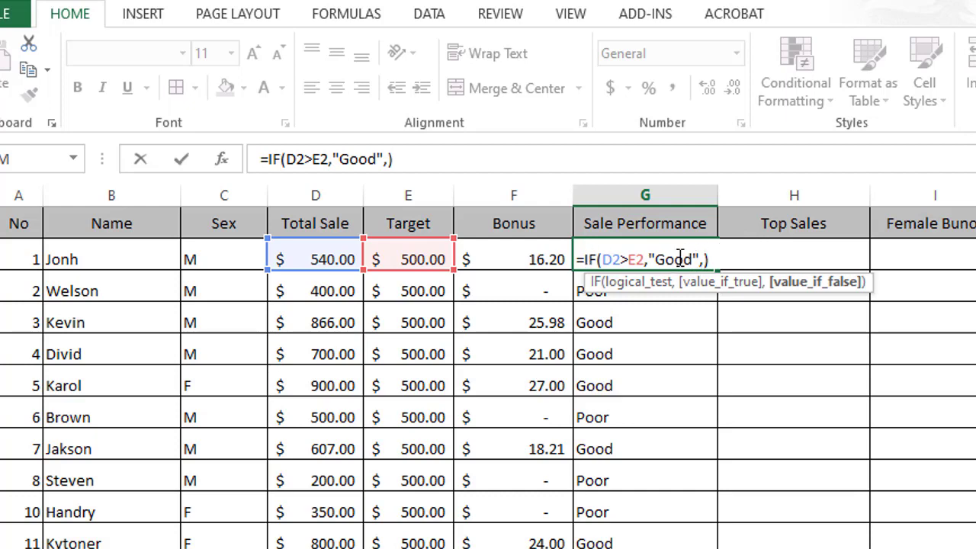
{"action": "left_click", "coordinate": [677, 259]}
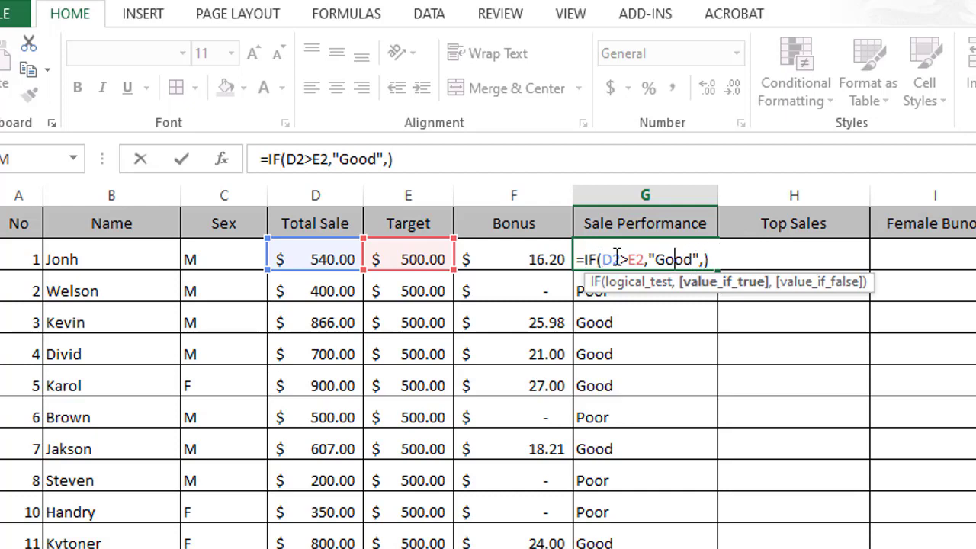
{"action": "left_click", "coordinate": [698, 259]}
{"action": "left_click", "coordinate": [708, 259]}
{"action": "type", "text": "I"}
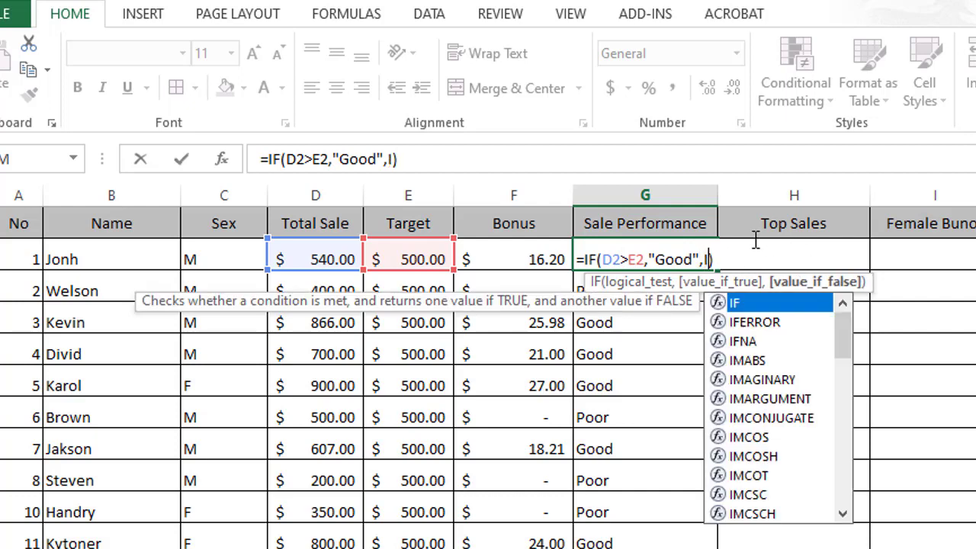
{"action": "type", "text": "f"}
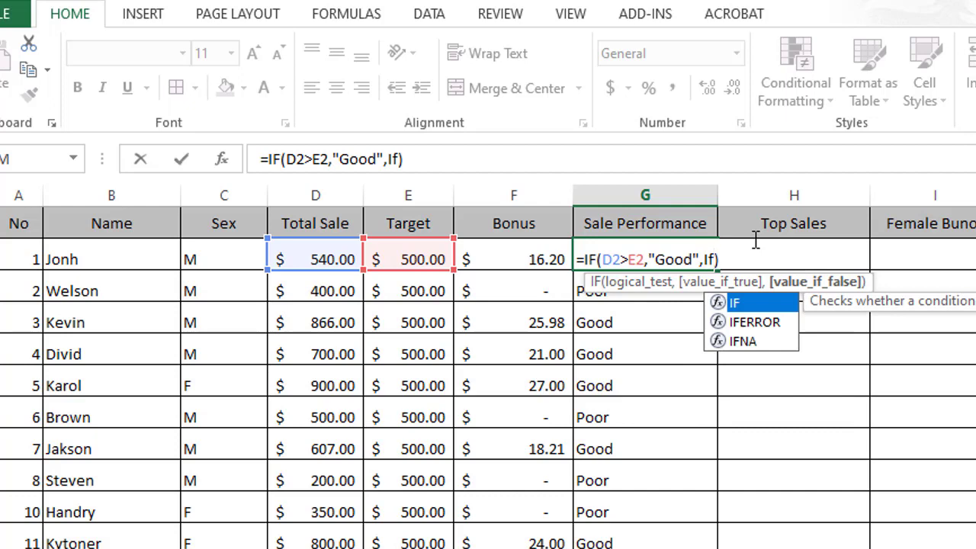
{"action": "type", "text": "("}
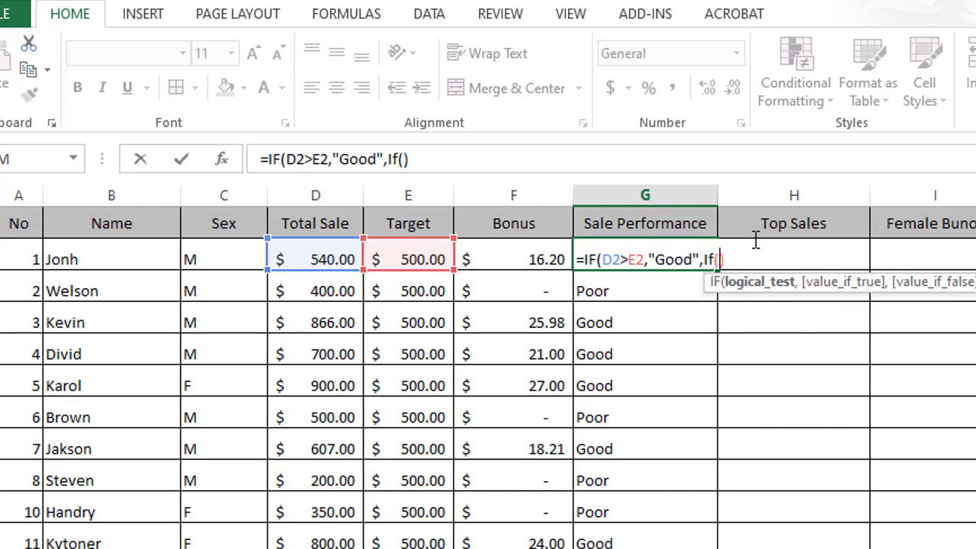
{"action": "type", "text": ")"}
- Give the nested IF the test D2<E2 returning "Poor"
{"action": "left_click", "coordinate": [399, 158]}
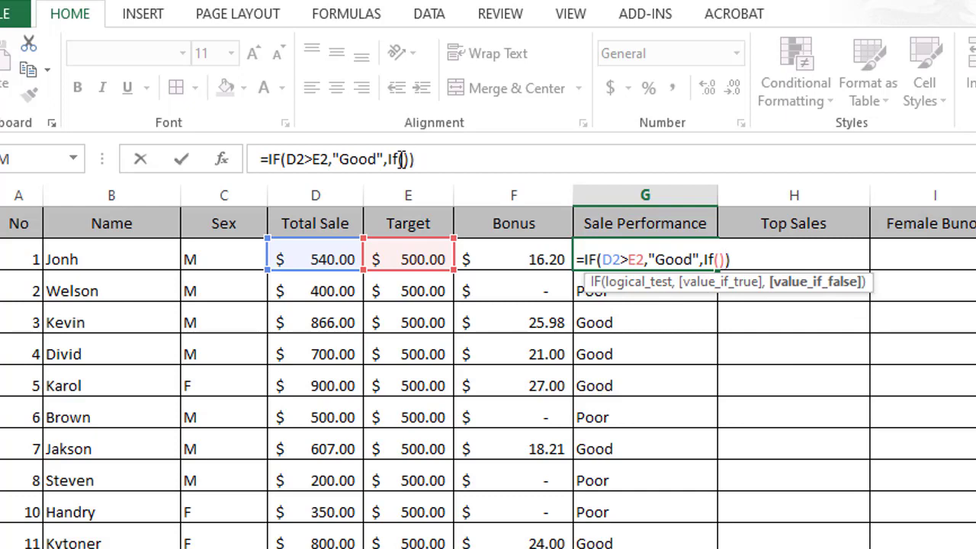
{"action": "left_click", "coordinate": [407, 159]}
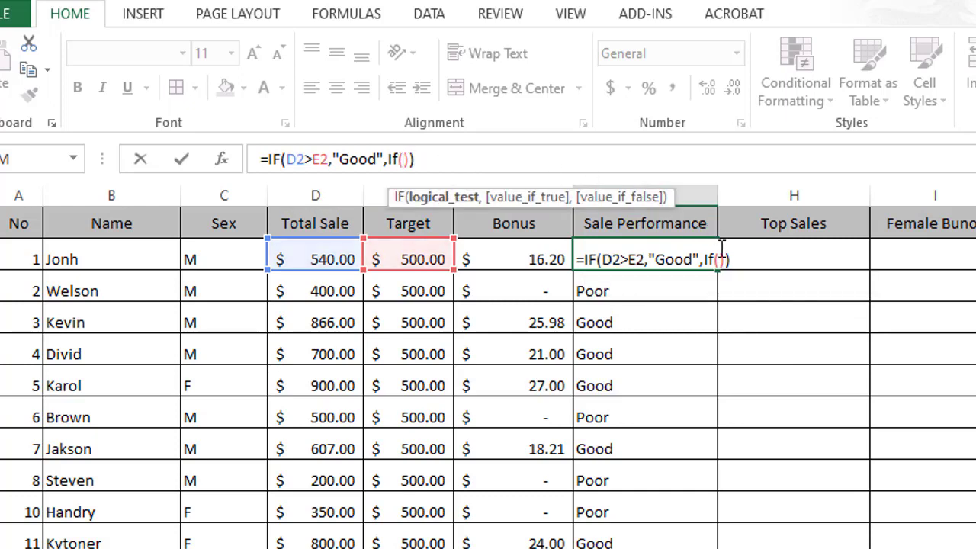
{"action": "left_click", "coordinate": [305, 258]}
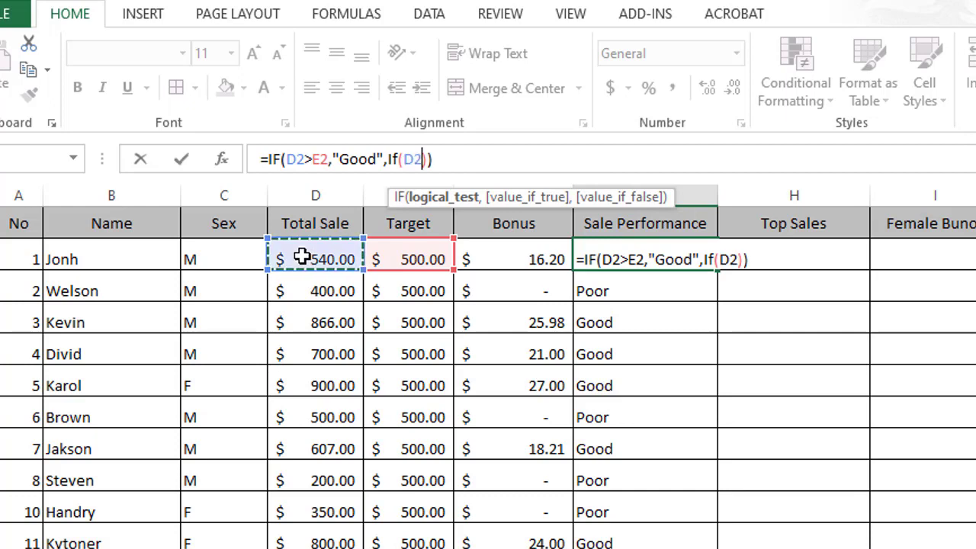
{"action": "type", "text": "<"}
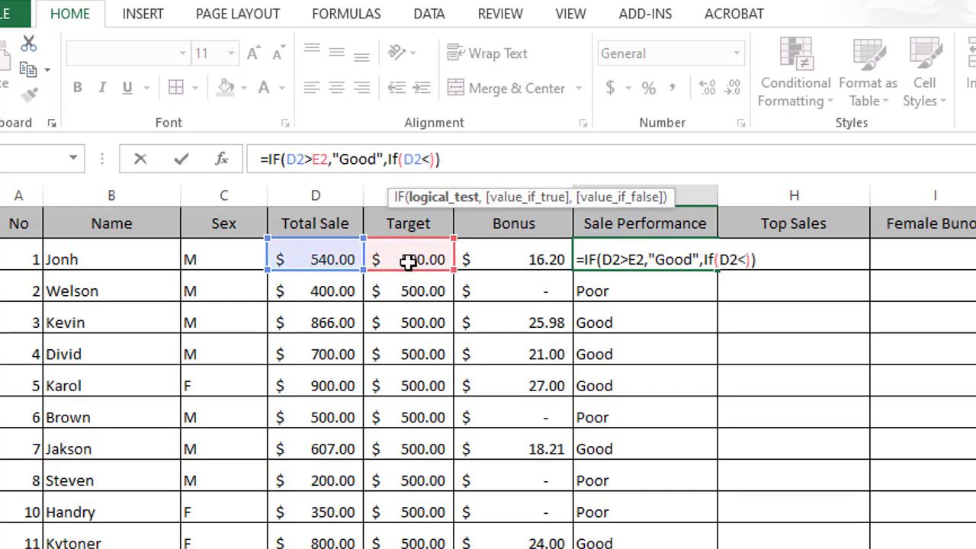
{"action": "left_click", "coordinate": [409, 260]}
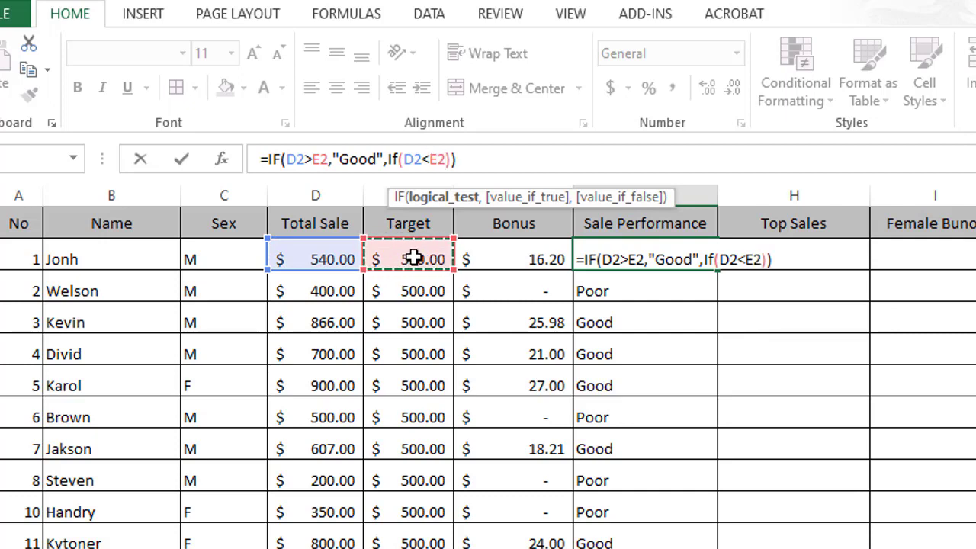
{"action": "type", "text": ","}
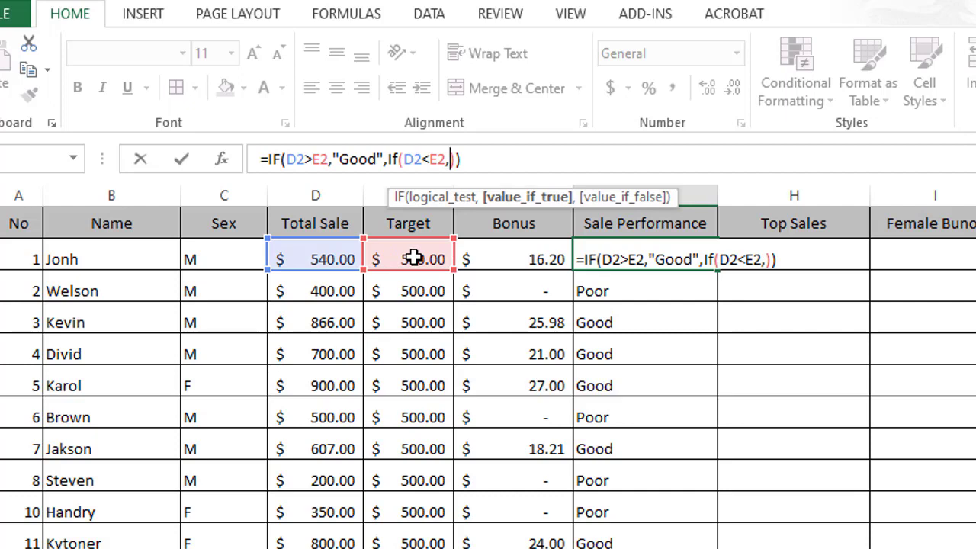
{"action": "type", "text": "\"Poo"}
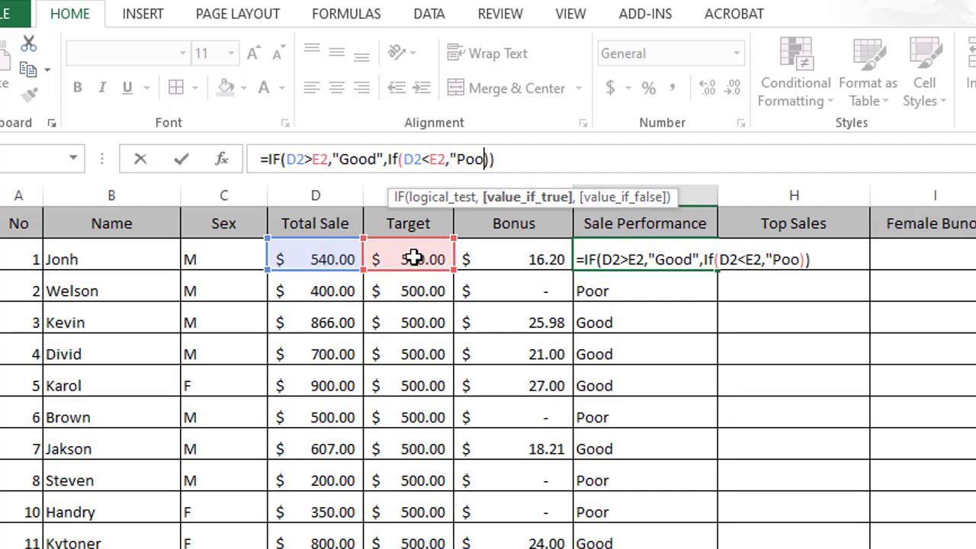
{"action": "type", "text": "r\""}
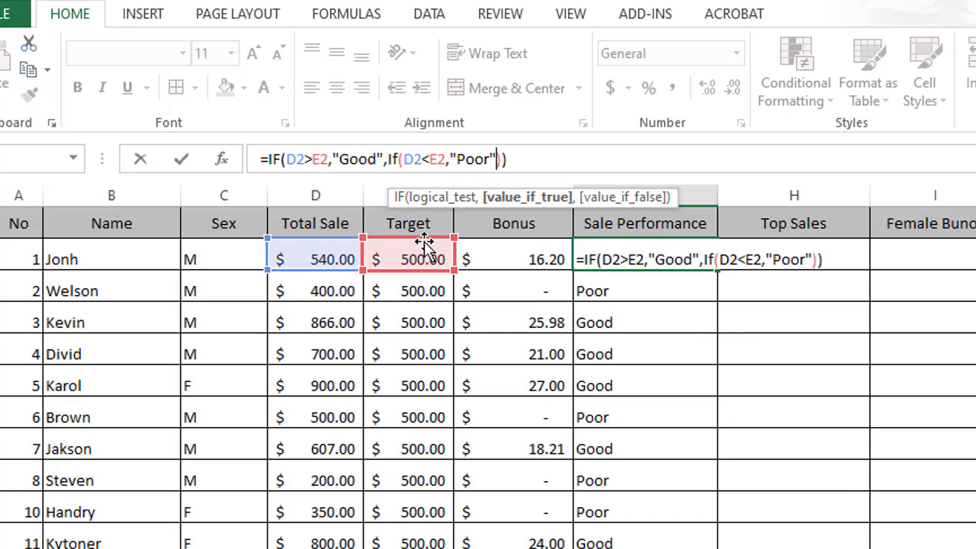
- Add a comma after "Poor" to start the inner IF's third argument
{"action": "type", "text": ","}
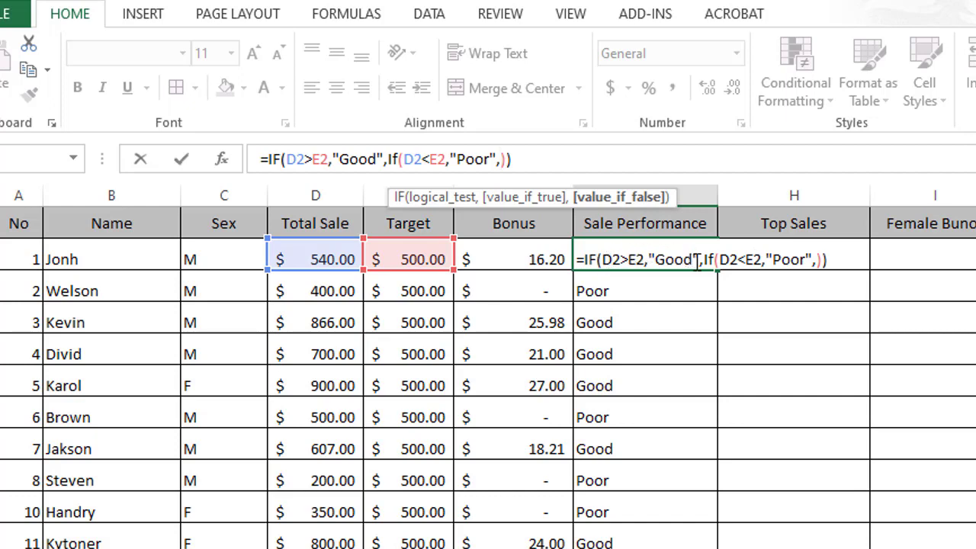
- Add "Average" as the inner IF's final result and confirm G2's formula
{"action": "left_click", "coordinate": [815, 260]}
{"action": "left_click", "coordinate": [823, 260]}
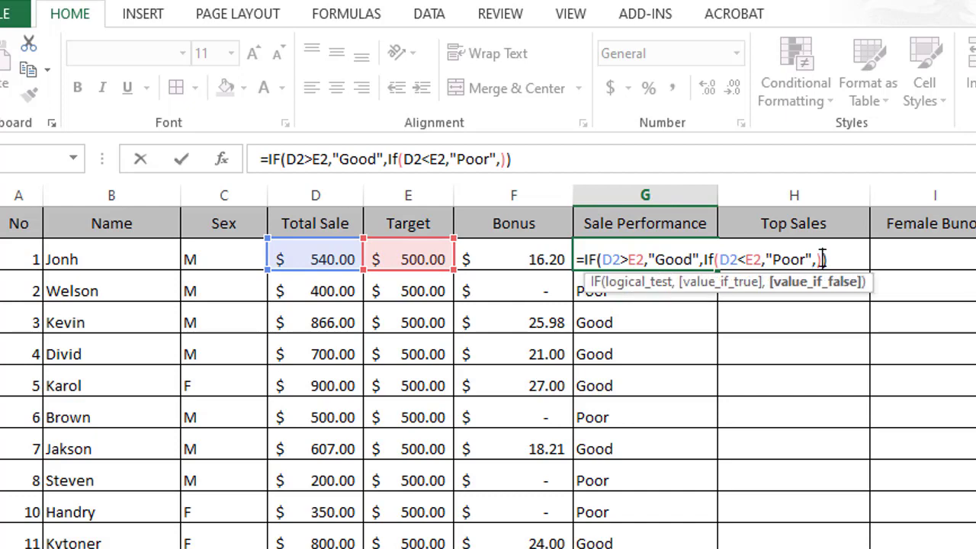
{"action": "left_click", "coordinate": [818, 259]}
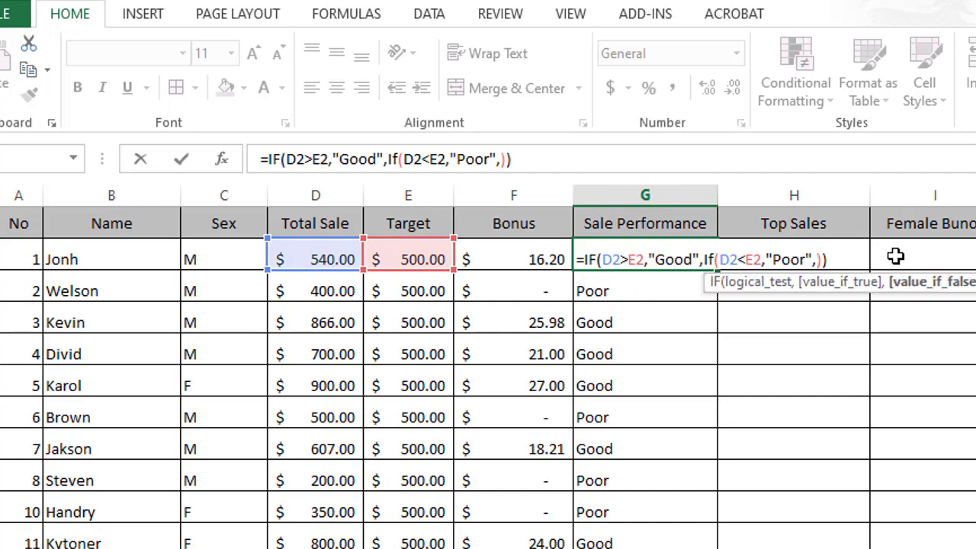
{"action": "type", "text": "\"Aver"}
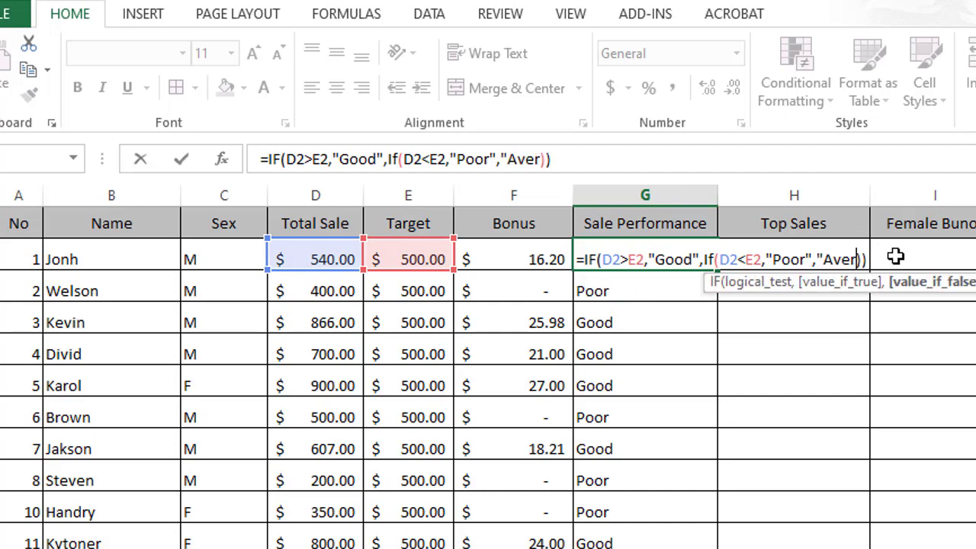
{"action": "type", "text": "age"}
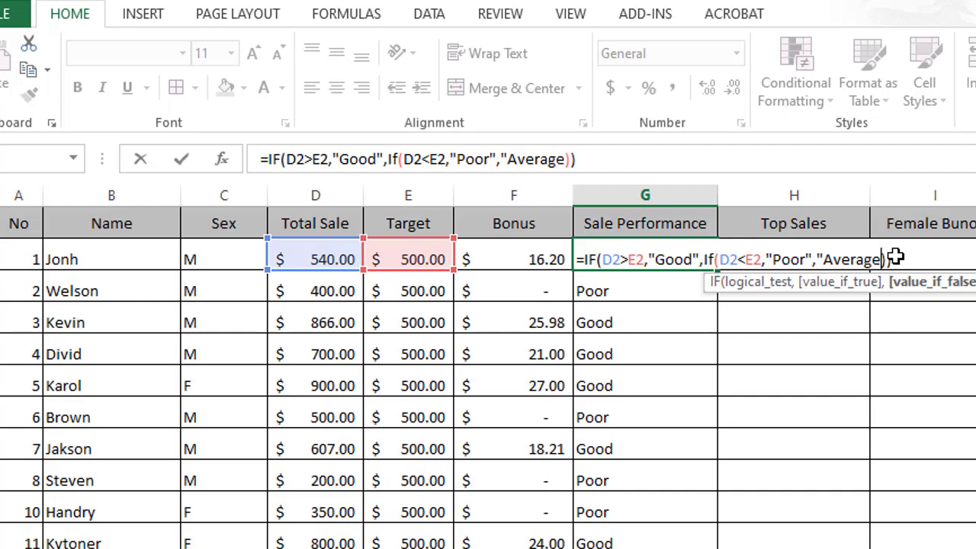
{"action": "type", "text": "\""}
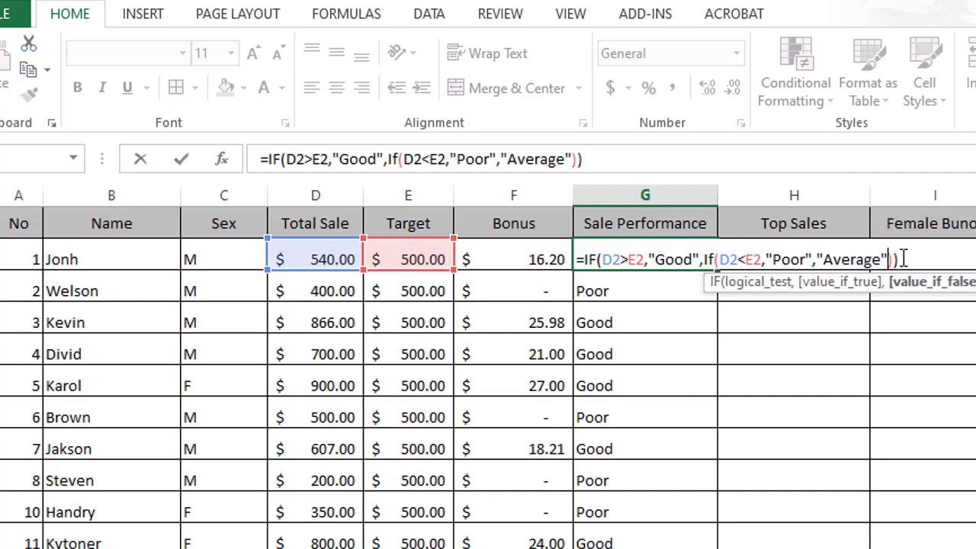
{"action": "left_click", "coordinate": [914, 259]}
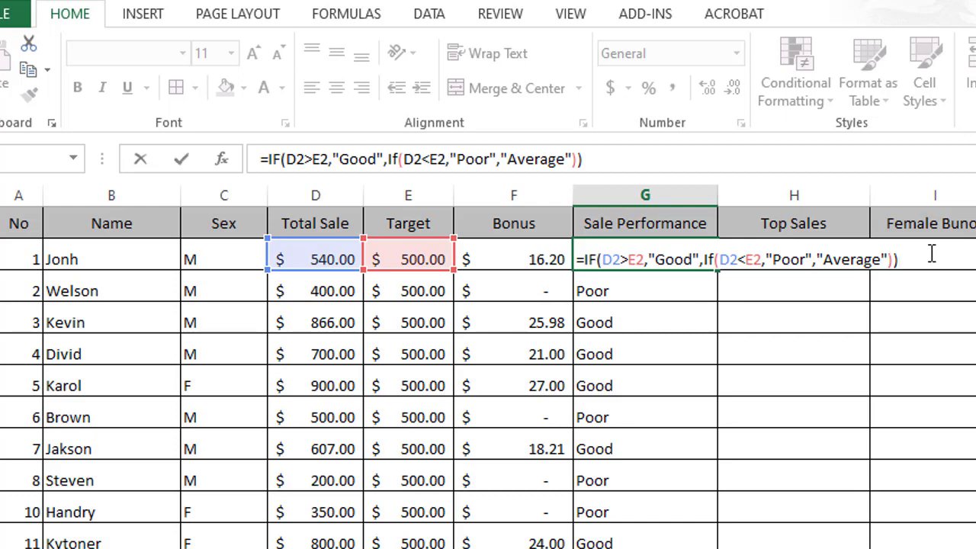
{"action": "key", "text": "Return"}
- Fill the Sale Performance formula down column G and verify Brown's 500 sale rates Average
{"action": "left_click", "coordinate": [694, 252]}
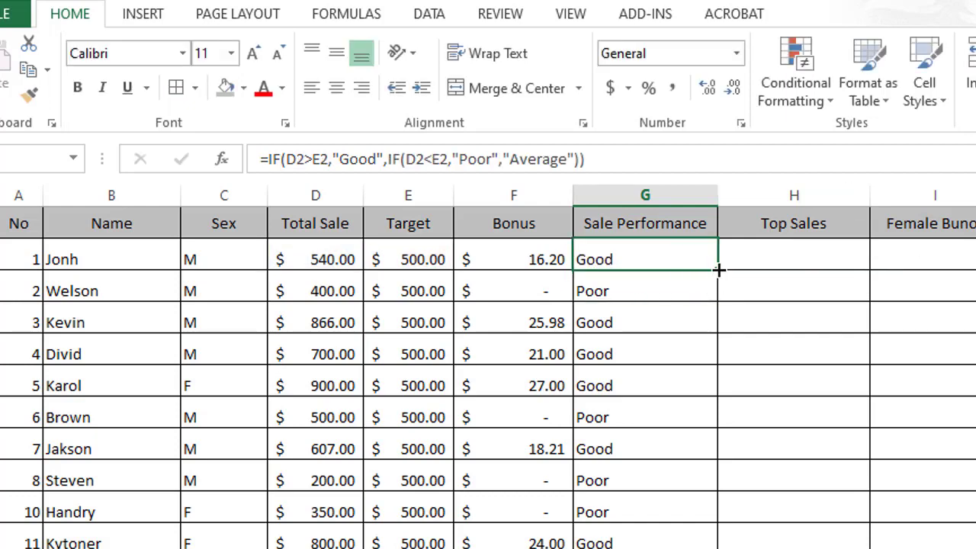
{"action": "left_click_drag", "start_coordinate": [719, 269], "coordinate": [712, 541]}
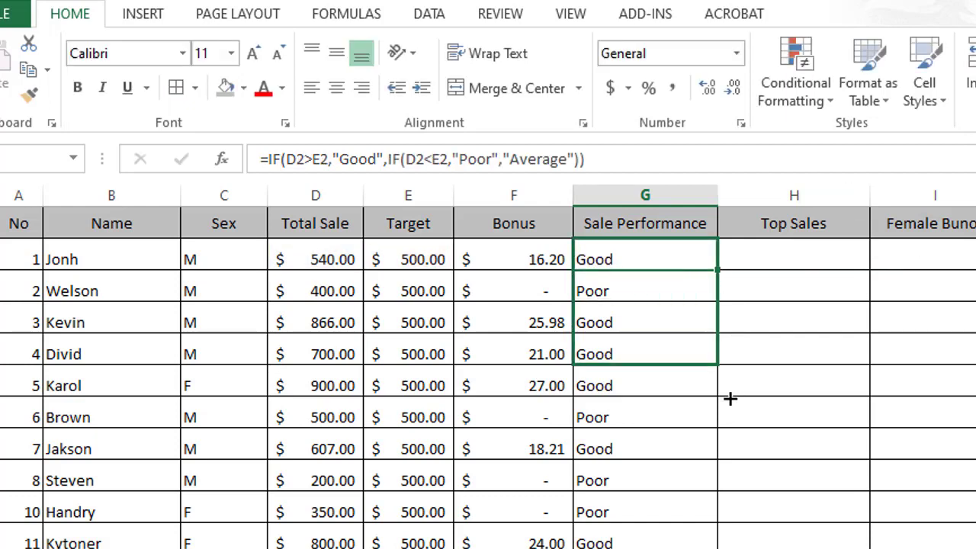
{"action": "left_click", "coordinate": [786, 334]}
{"action": "left_click", "coordinate": [660, 418]}
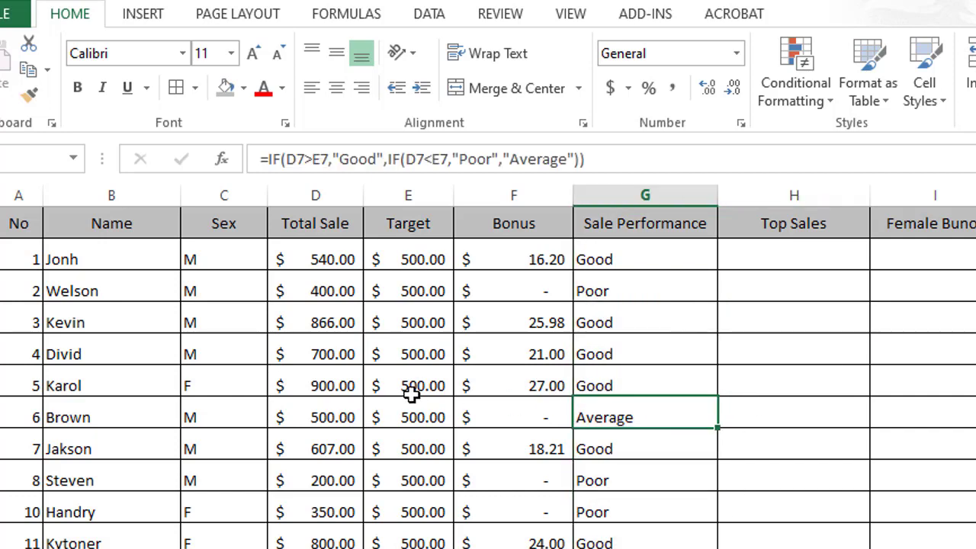
{"action": "left_click", "coordinate": [312, 417]}
{"action": "left_click", "coordinate": [680, 414]}
{"action": "left_click", "coordinate": [333, 426]}
{"action": "left_click", "coordinate": [626, 417]}
{"action": "left_click", "coordinate": [506, 418]}
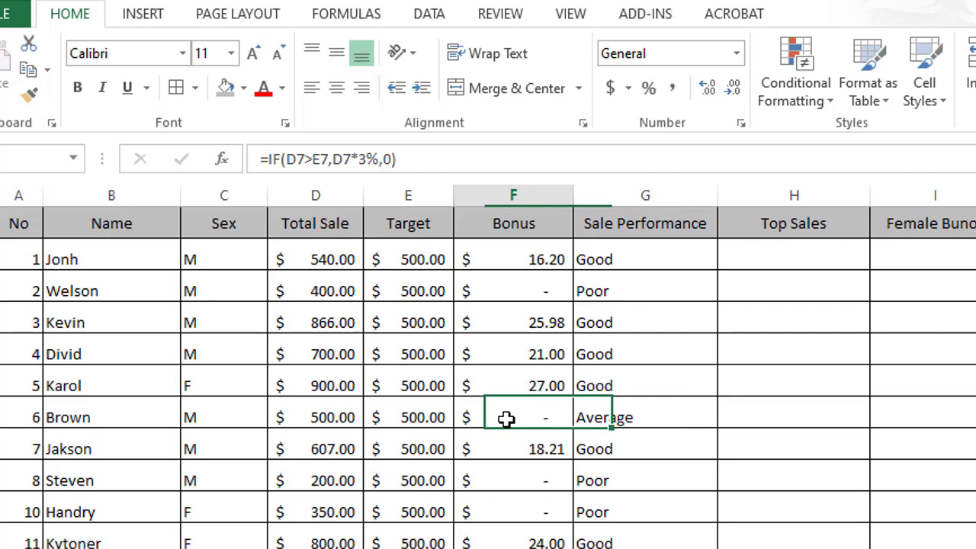
{"action": "left_click", "coordinate": [638, 417]}
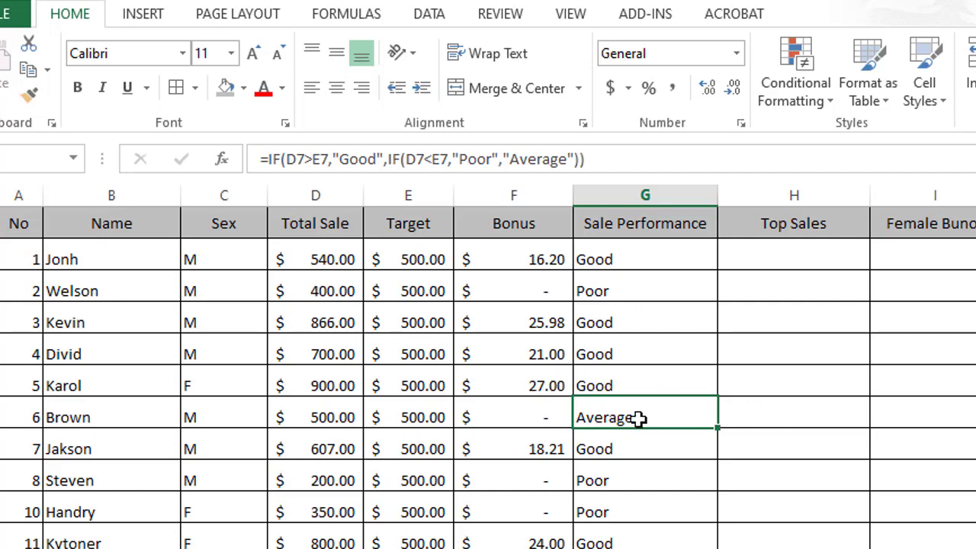
{"action": "left_click", "coordinate": [533, 264]}
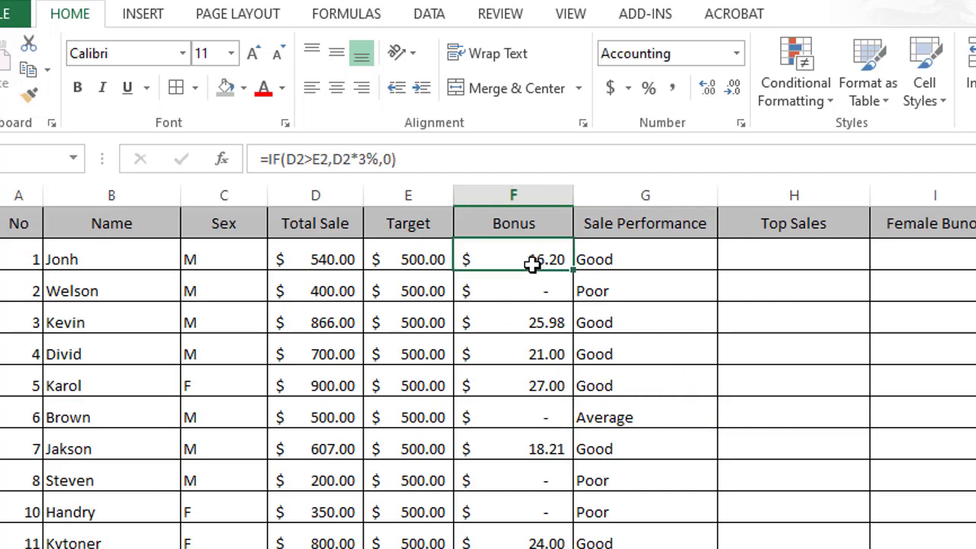
- Change the Bonus formula to =IF(D2>=E2,D2*3%,0) and fill it down column F
{"action": "left_click", "coordinate": [314, 159]}
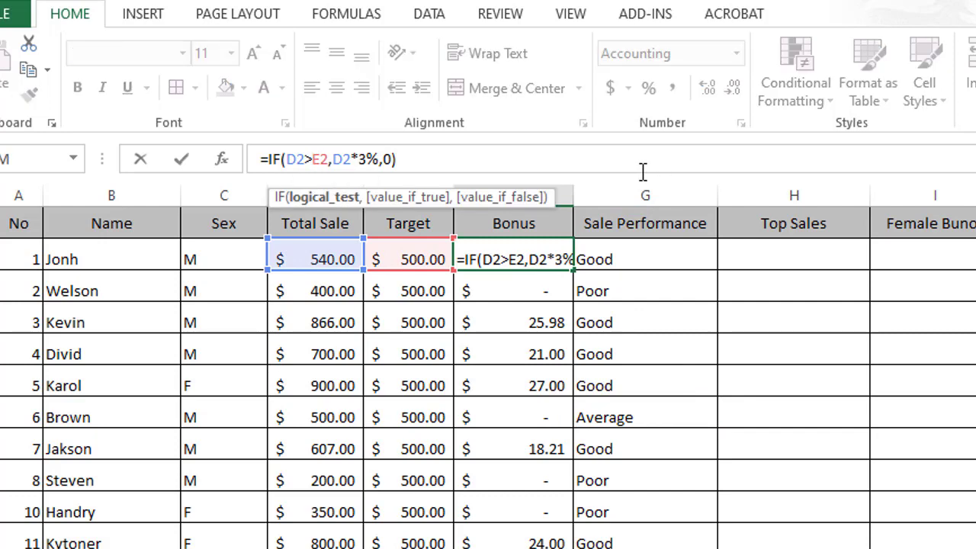
{"action": "type", "text": "="}
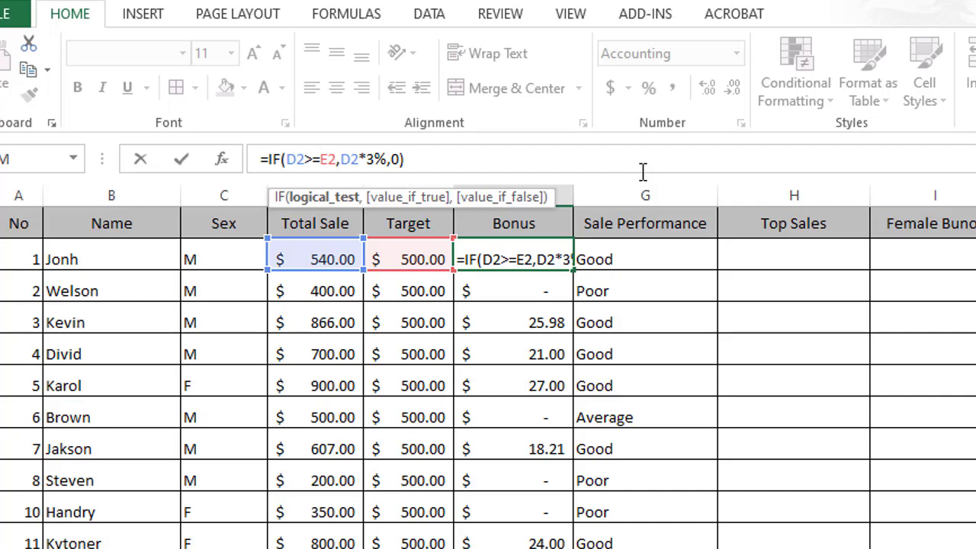
{"action": "key", "text": "Return"}
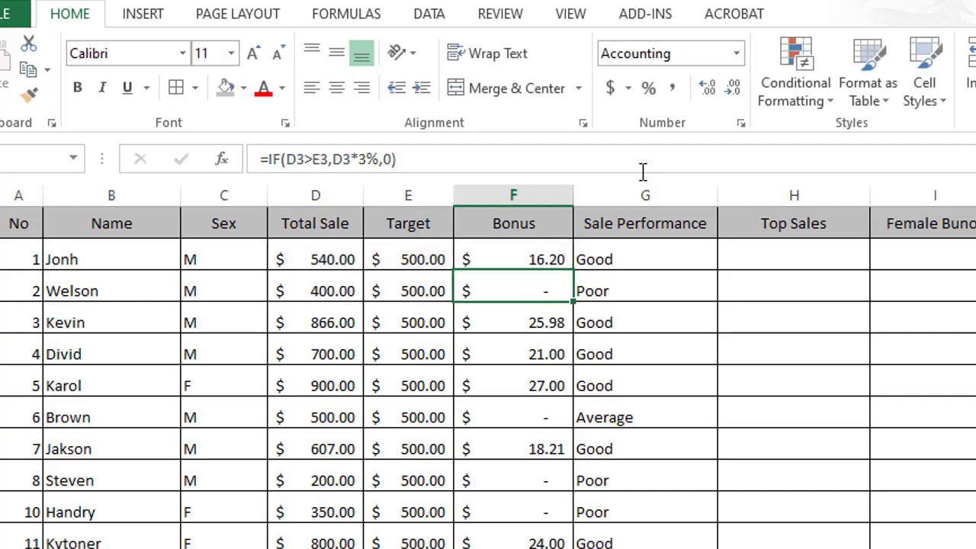
{"action": "left_click", "coordinate": [484, 261]}
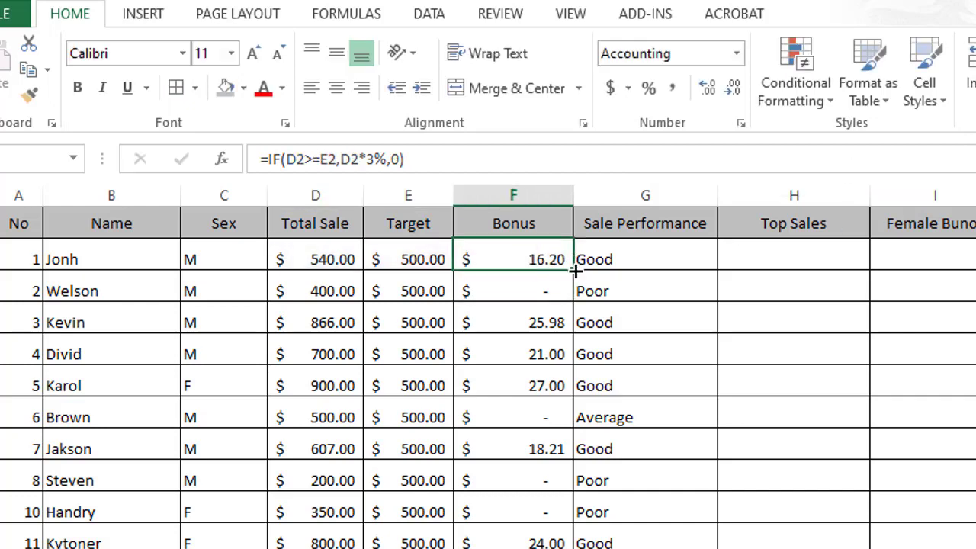
{"action": "left_click_drag", "start_coordinate": [572, 267], "coordinate": [573, 545]}
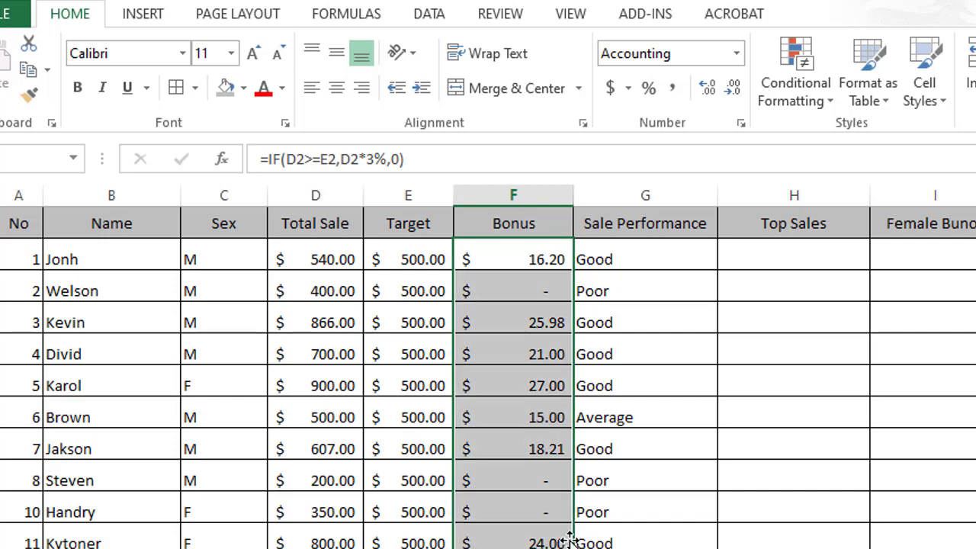
- Verify that the 500-sale row now gets a 15.00 bonus, checking its Total Sale, Target and formulas
{"action": "left_click", "coordinate": [541, 417]}
{"action": "left_click", "coordinate": [357, 417]}
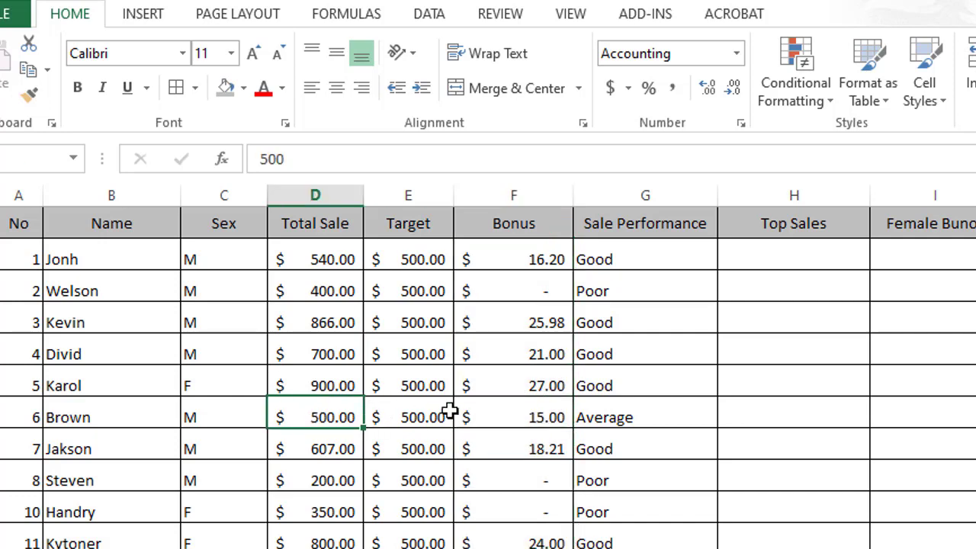
{"action": "left_click", "coordinate": [424, 417]}
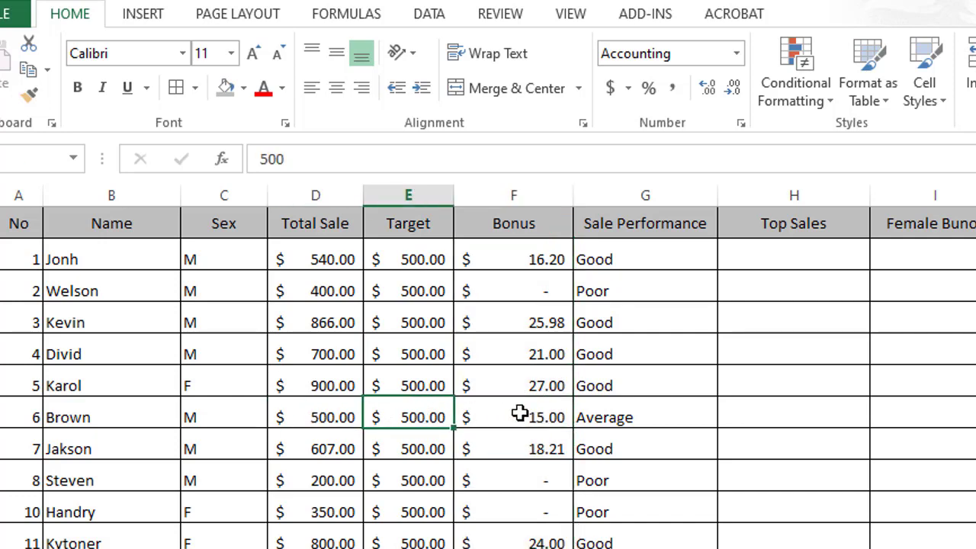
{"action": "left_click", "coordinate": [520, 412]}
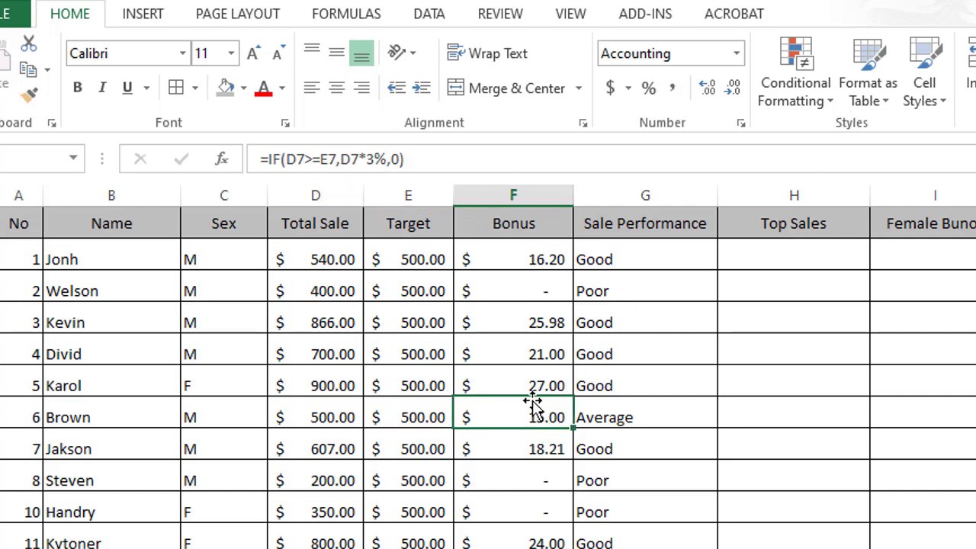
{"action": "left_click", "coordinate": [594, 414]}
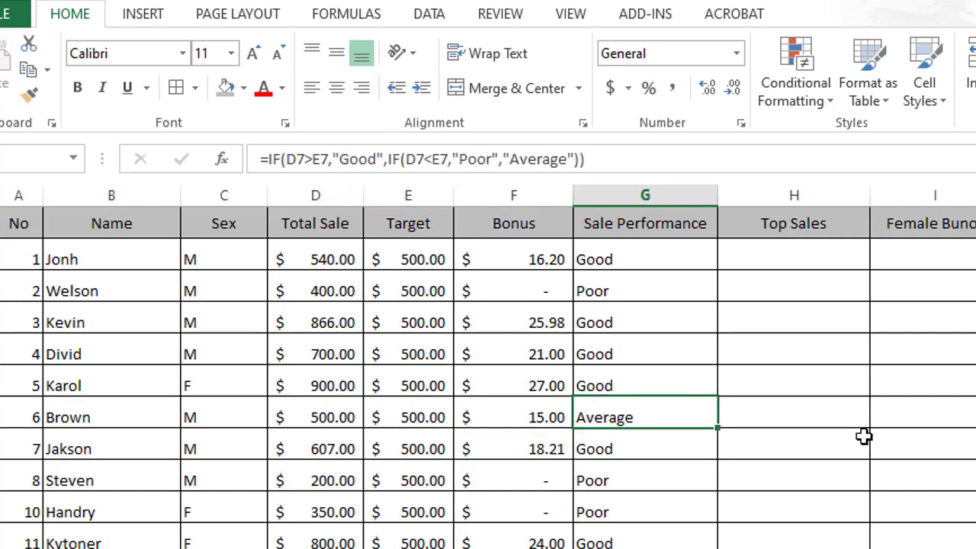
{"action": "left_click", "coordinate": [778, 268]}
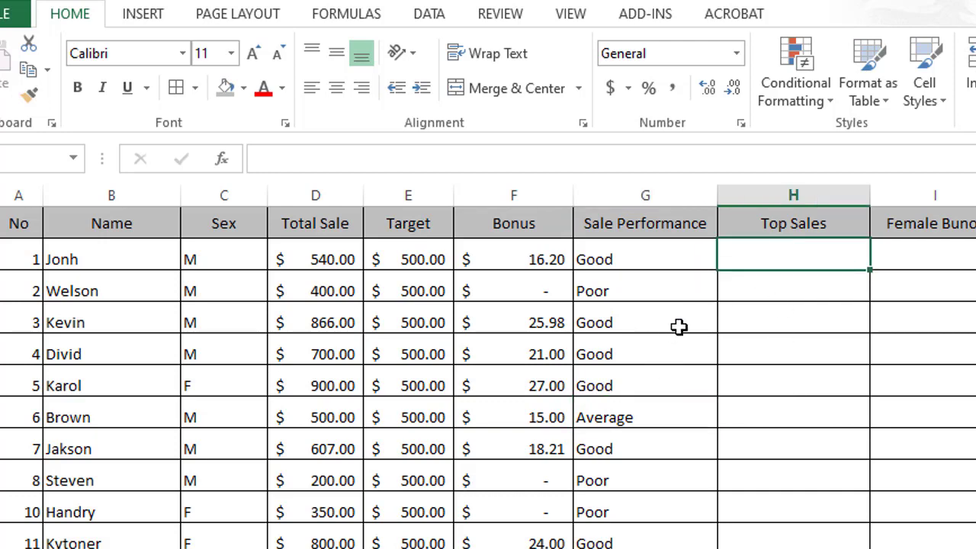
- In H2, start =if(D2=Max(D2:D11 to compare the first Total Sale with the column maximum
{"action": "left_click", "coordinate": [778, 216]}
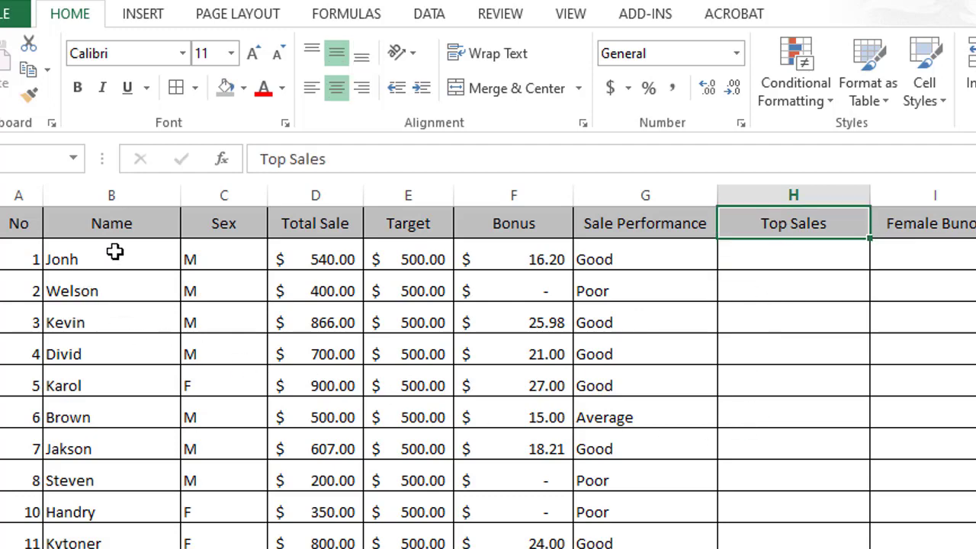
{"action": "left_click_drag", "start_coordinate": [324, 259], "coordinate": [326, 543]}
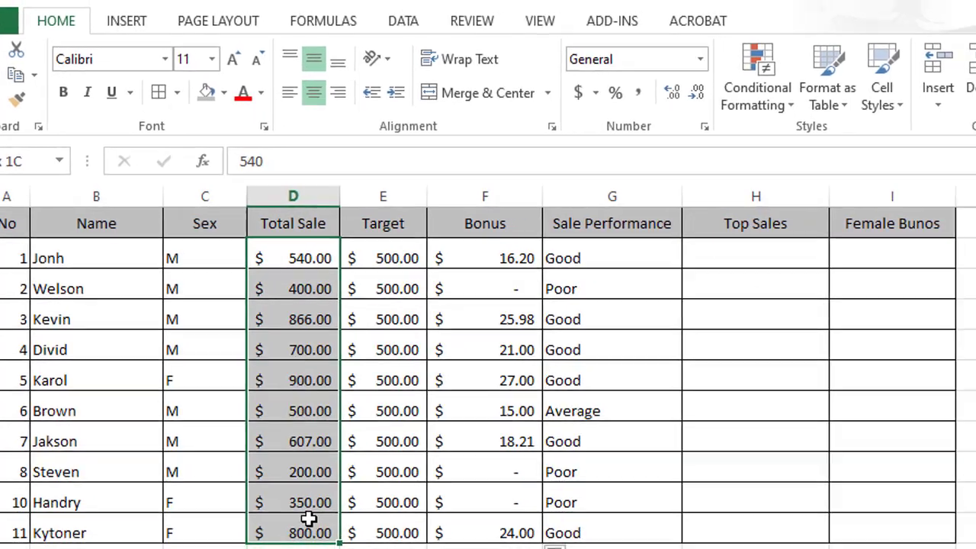
{"action": "left_click", "coordinate": [455, 359]}
{"action": "left_click", "coordinate": [686, 263]}
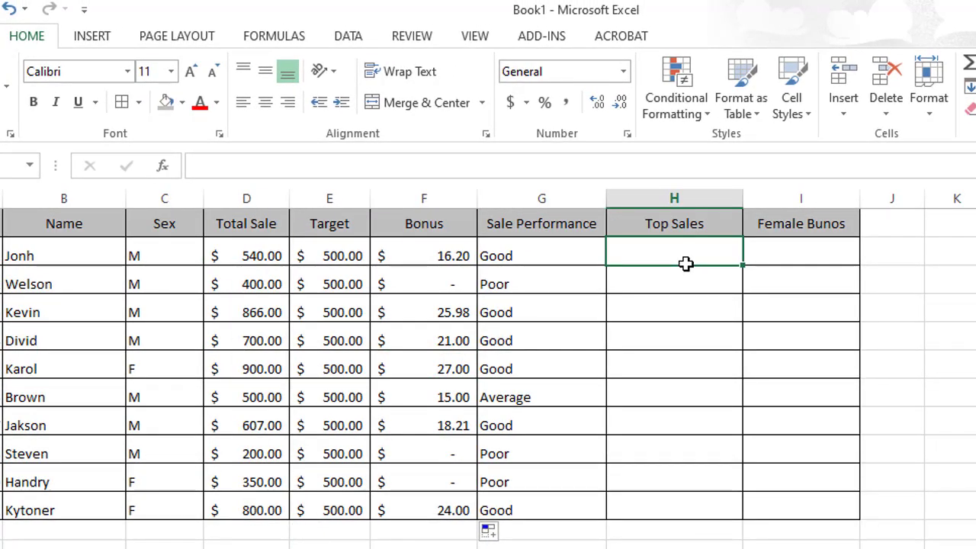
{"action": "type", "text": "=if"}
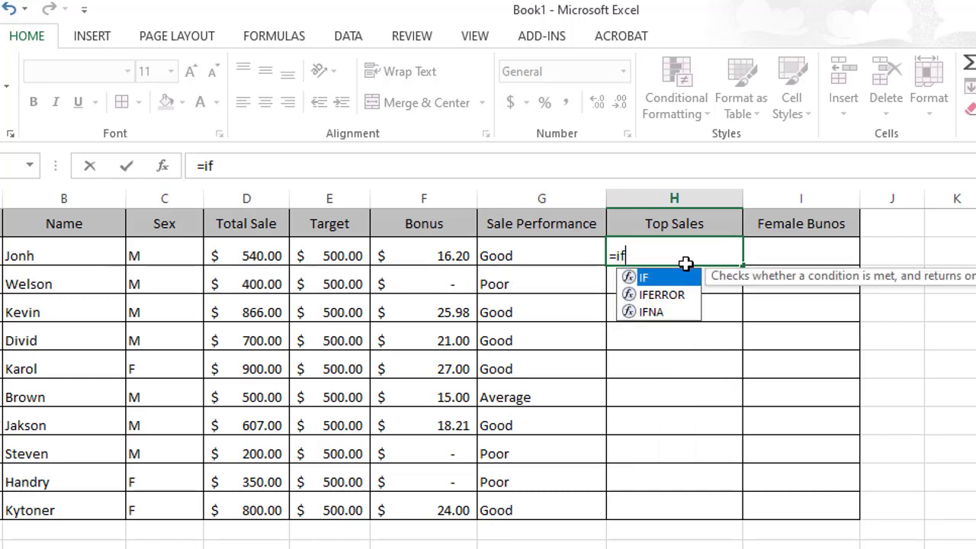
{"action": "type", "text": "("}
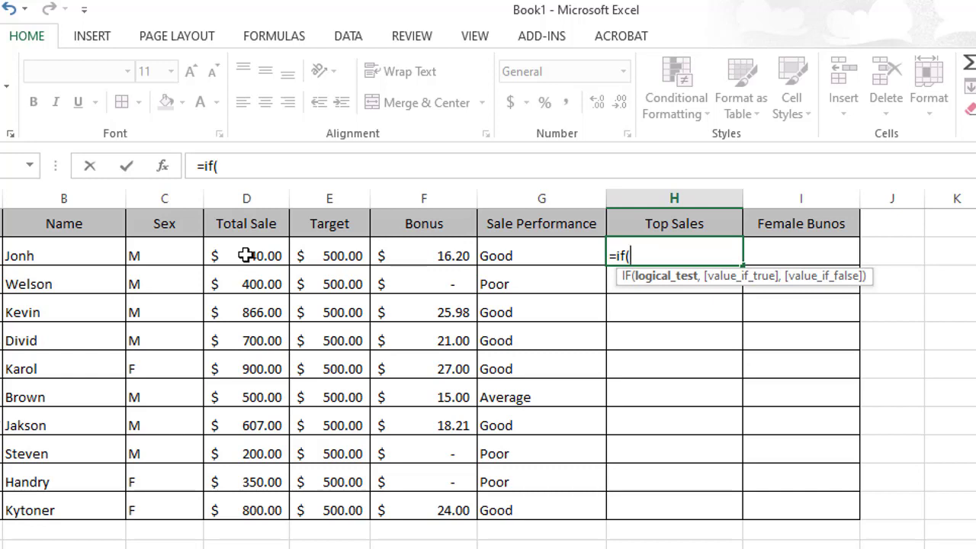
{"action": "left_click", "coordinate": [246, 255]}
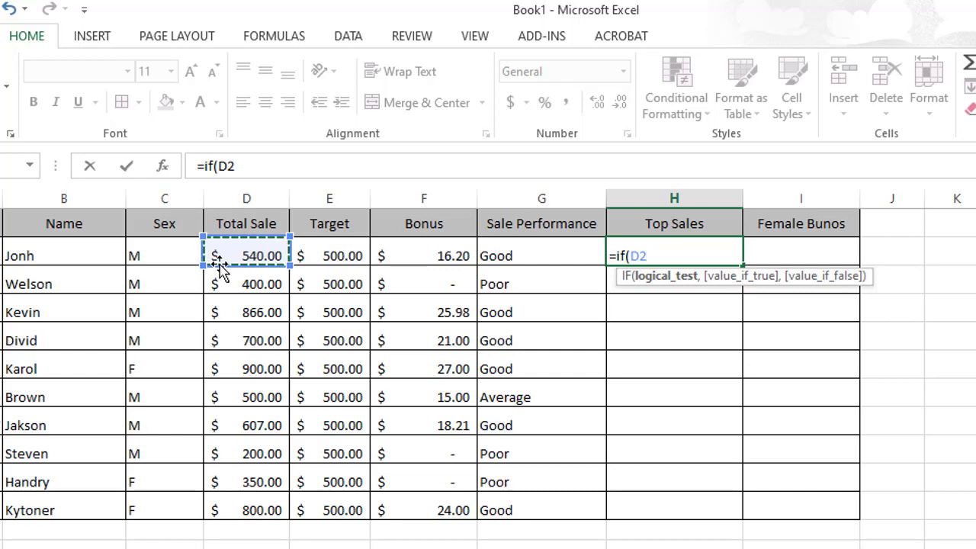
{"action": "type", "text": "="}
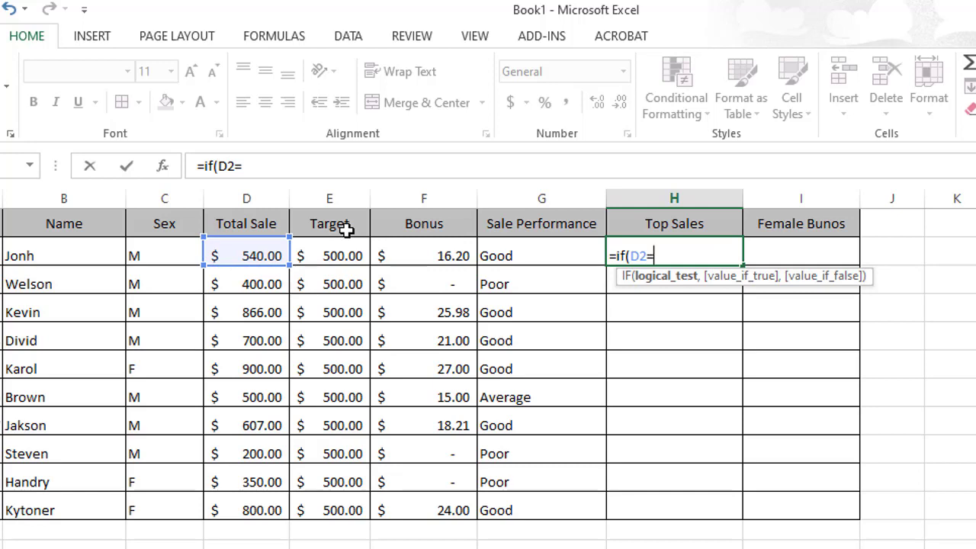
{"action": "type", "text": "Max"}
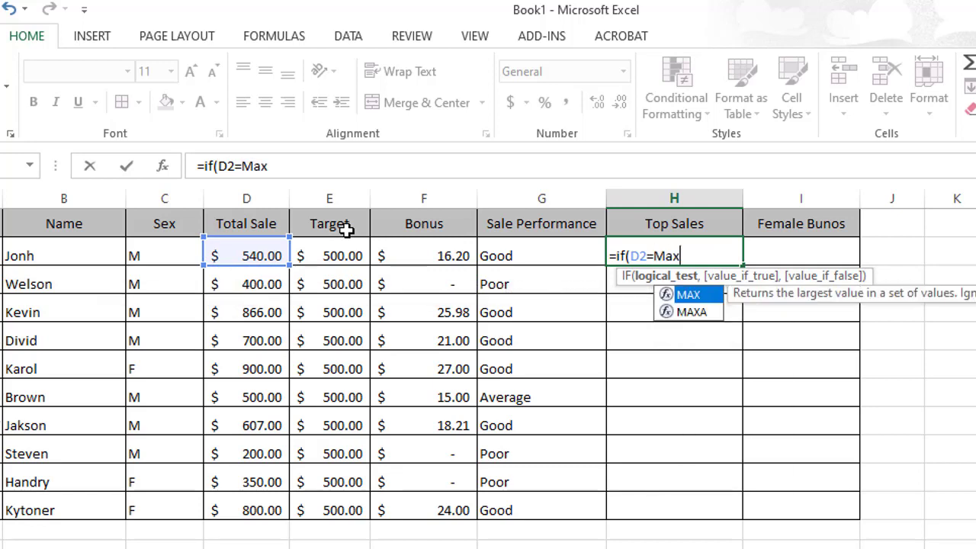
{"action": "type", "text": "("}
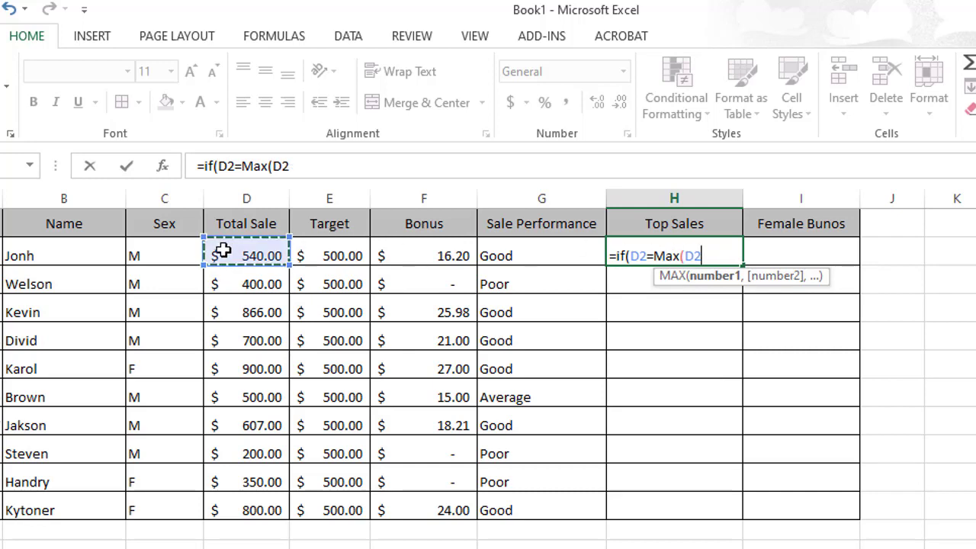
{"action": "mouse_move", "coordinate": [220, 251]}
{"action": "left_mouse_down"}
{"action": "mouse_move", "coordinate": [238, 324]}
{"action": "mouse_move", "coordinate": [230, 507]}
{"action": "left_mouse_up"}
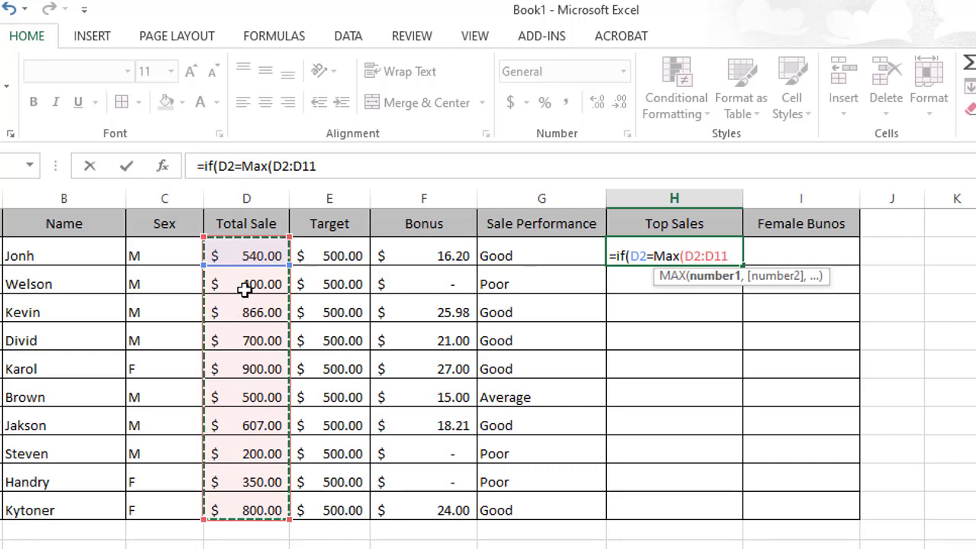
- Lock the MAX range as $D$2:$D$11 and add the "Top Sale" result, with a blank otherwise
{"action": "left_click", "coordinate": [706, 256]}
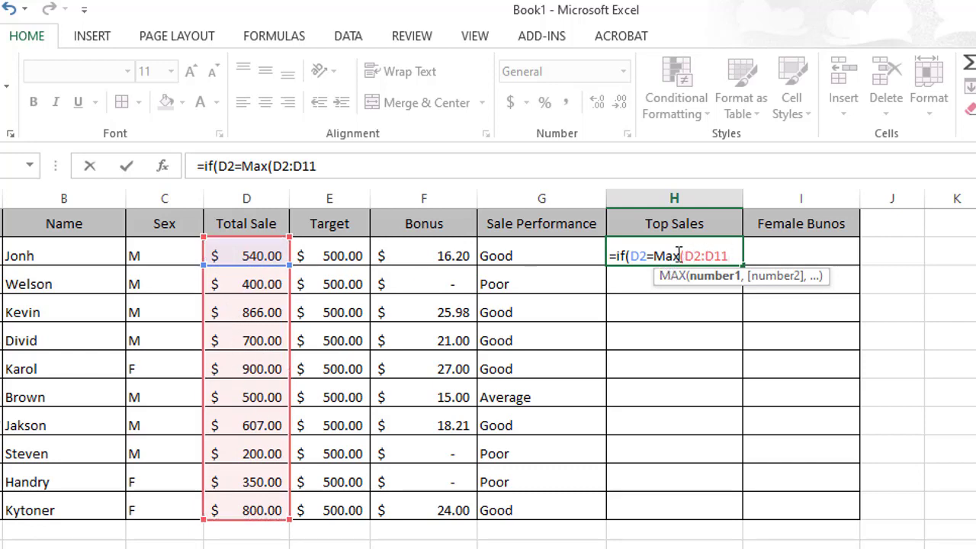
{"action": "key", "text": "F4"}
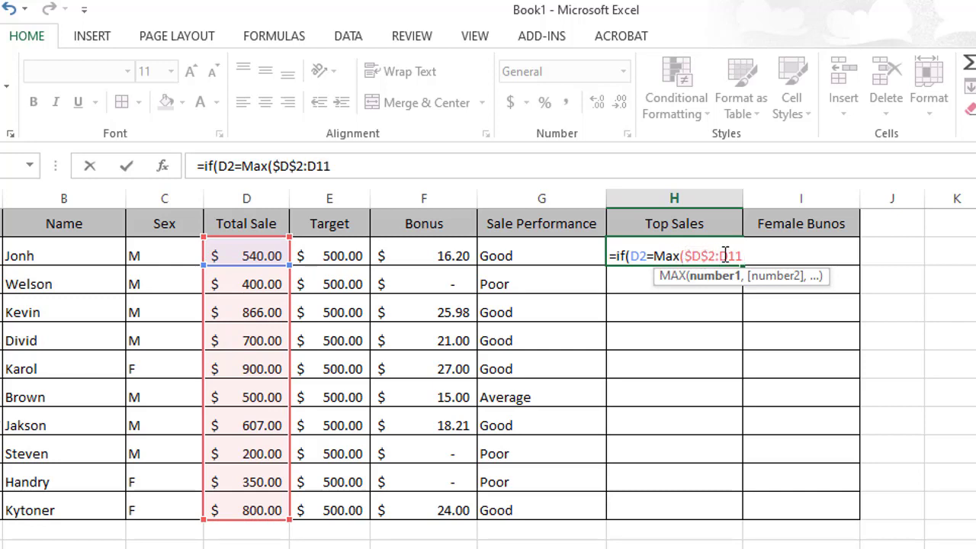
{"action": "key", "text": "F4"}
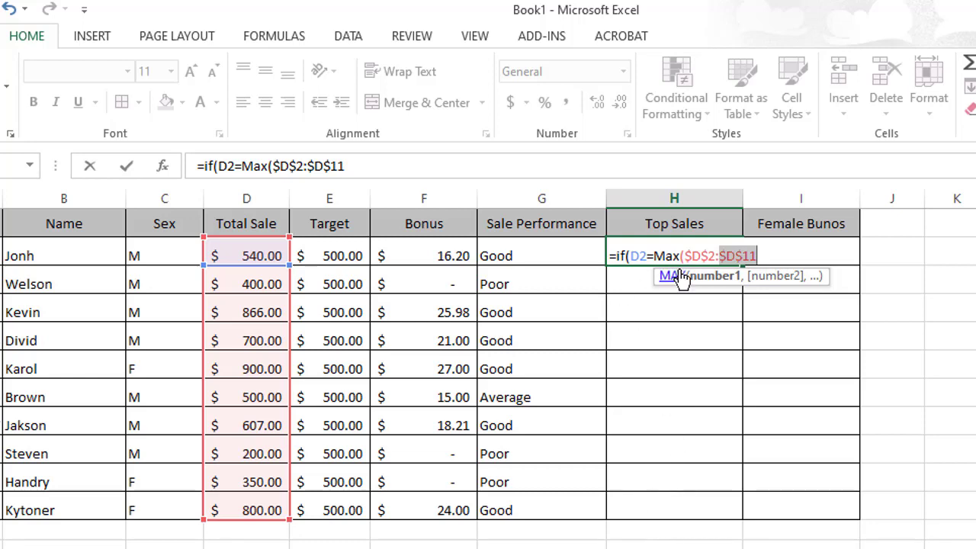
{"action": "key", "text": "Right"}
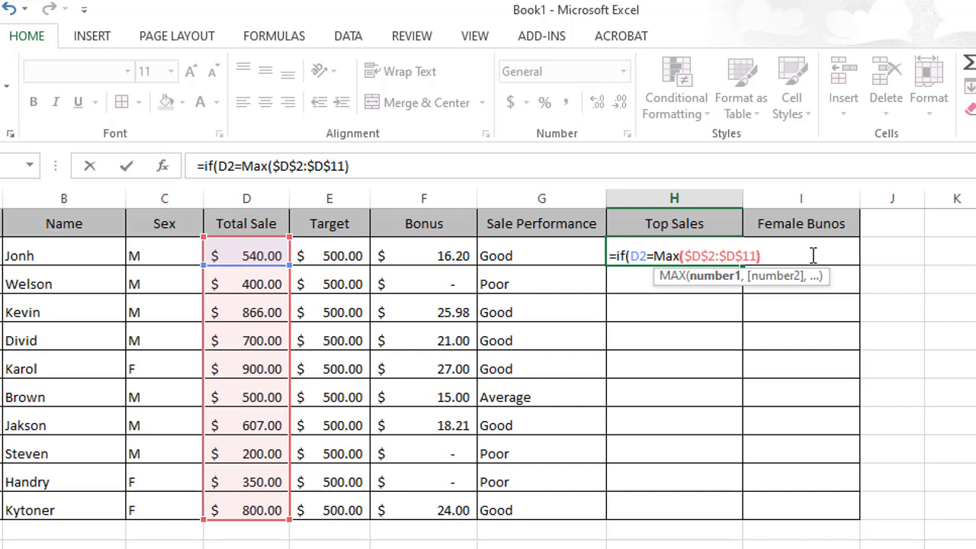
{"action": "key", "text": "Right"}
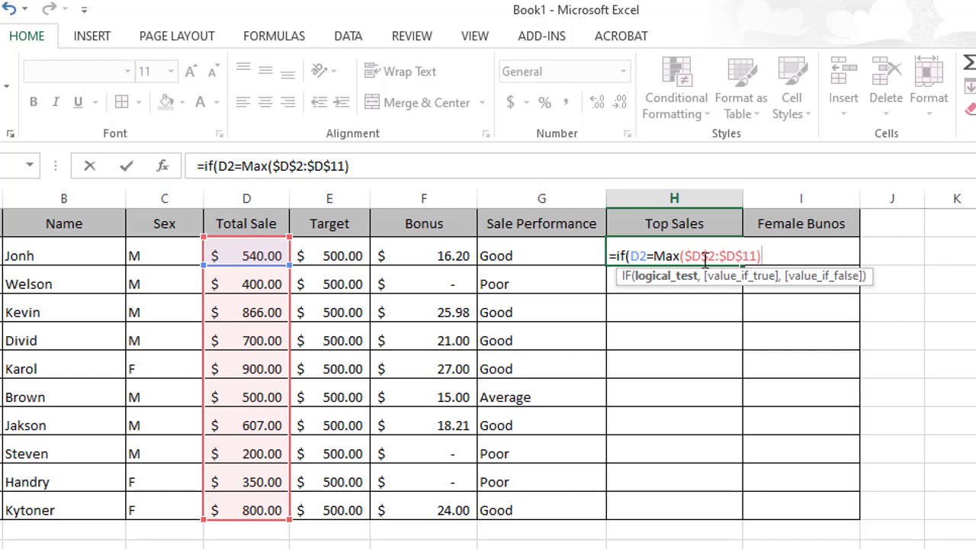
{"action": "type", "text": ","}
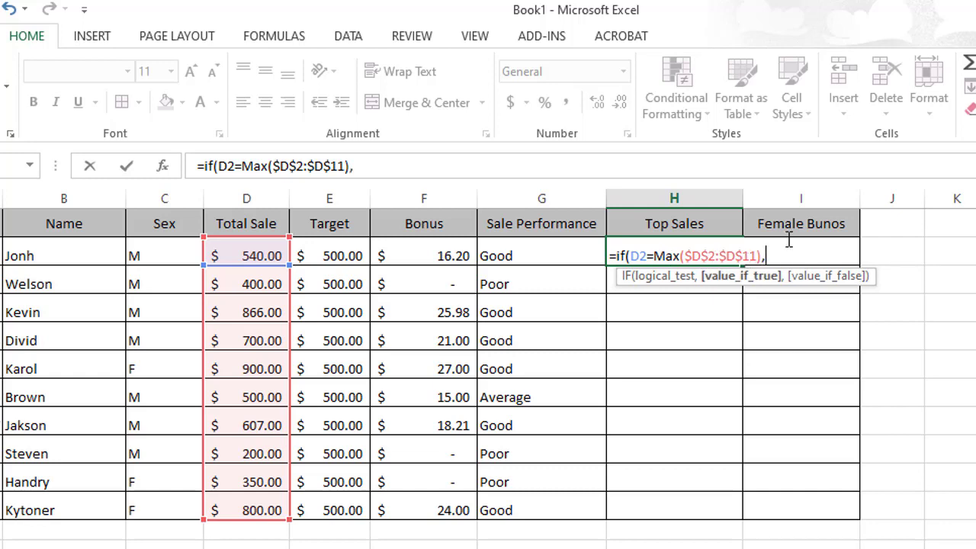
{"action": "type", "text": "\"To"}
{"action": "type", "text": "p Sales"}
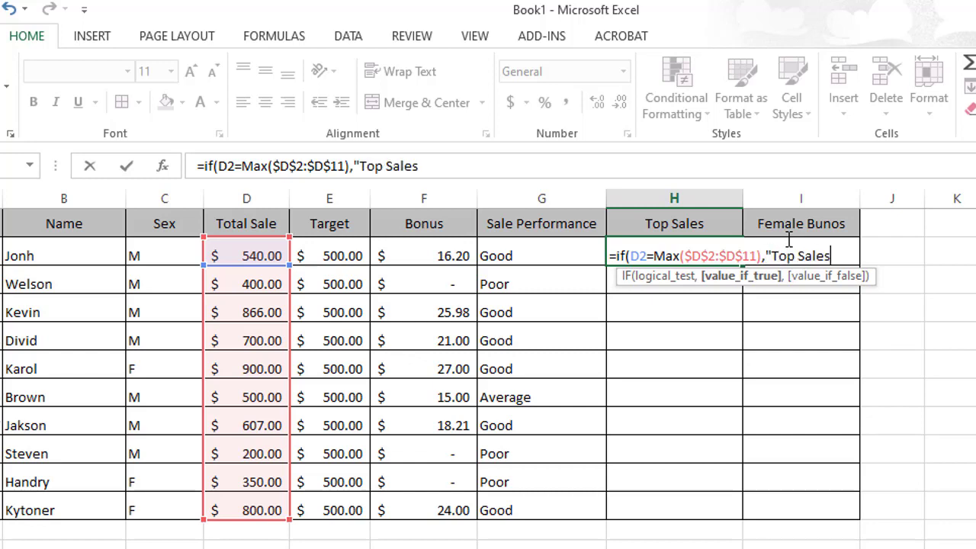
{"action": "key", "text": "BackSpace"}
{"action": "type", "text": ","}
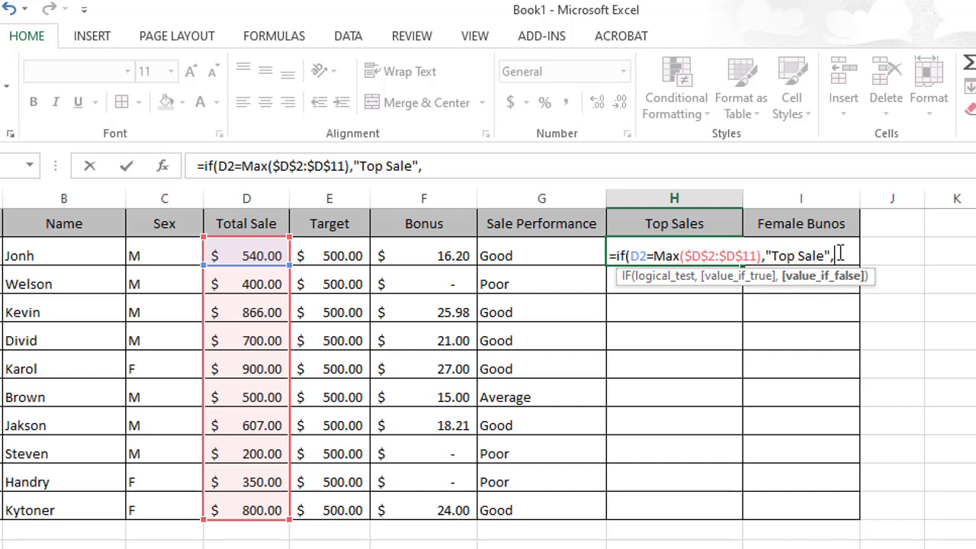
{"action": "type", "text": "\"\""}
{"action": "type", "text": ")"}
- Confirm the Top Sales formula in H2 and copy it down to H11
{"action": "key", "text": "Return"}
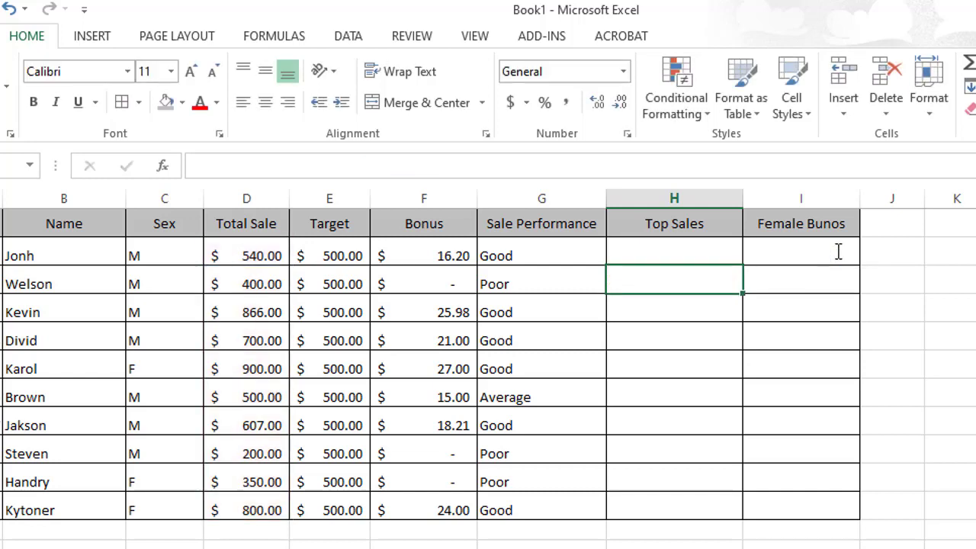
{"action": "left_click", "coordinate": [624, 253]}
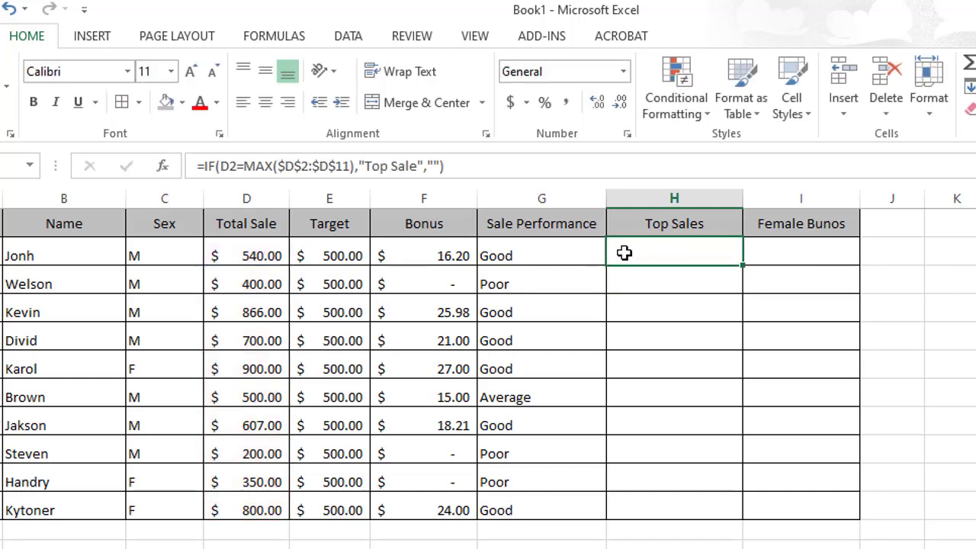
{"action": "left_click", "coordinate": [251, 255]}
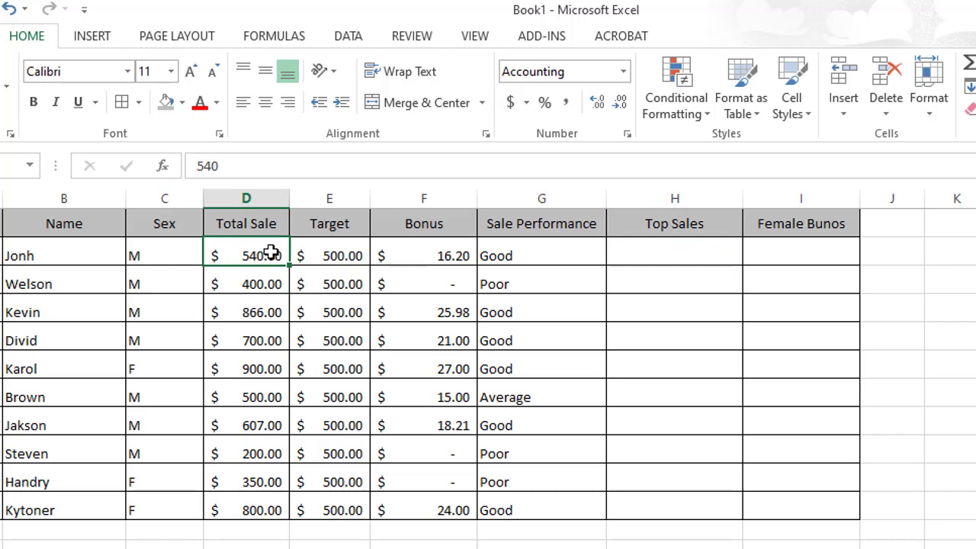
{"action": "left_click", "coordinate": [686, 251]}
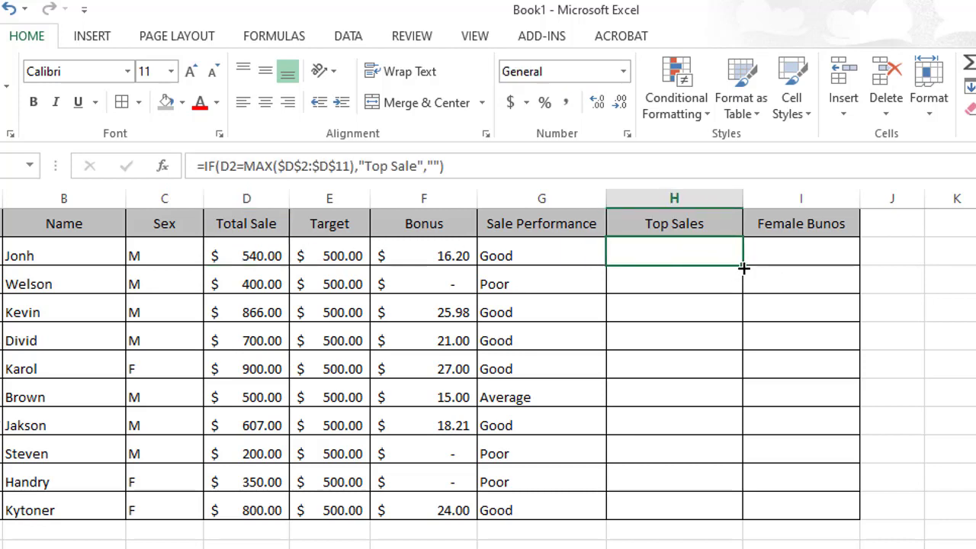
{"action": "left_click_drag", "start_coordinate": [744, 267], "coordinate": [743, 519]}
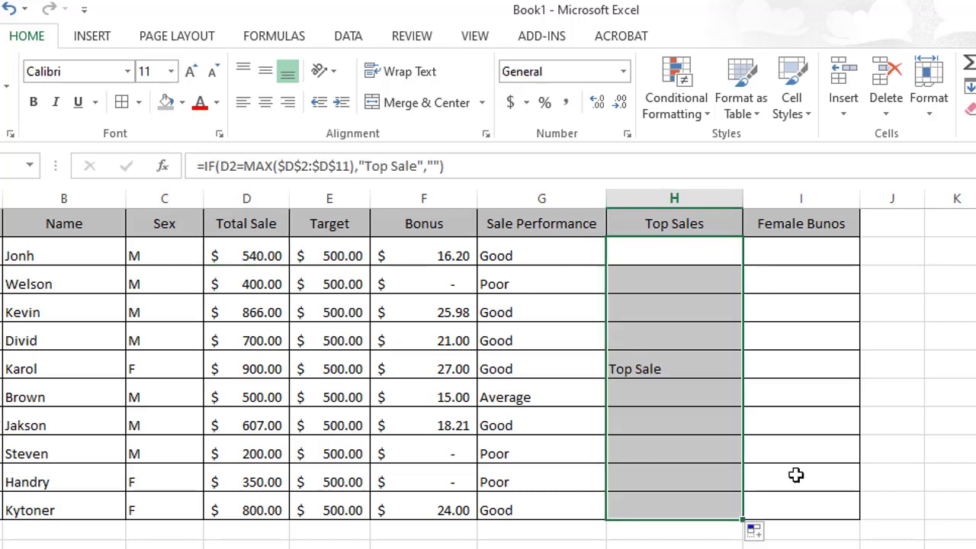
- Check that row 6 with the 900 sale is the only one flagged Top Sale
{"action": "left_click", "coordinate": [233, 374]}
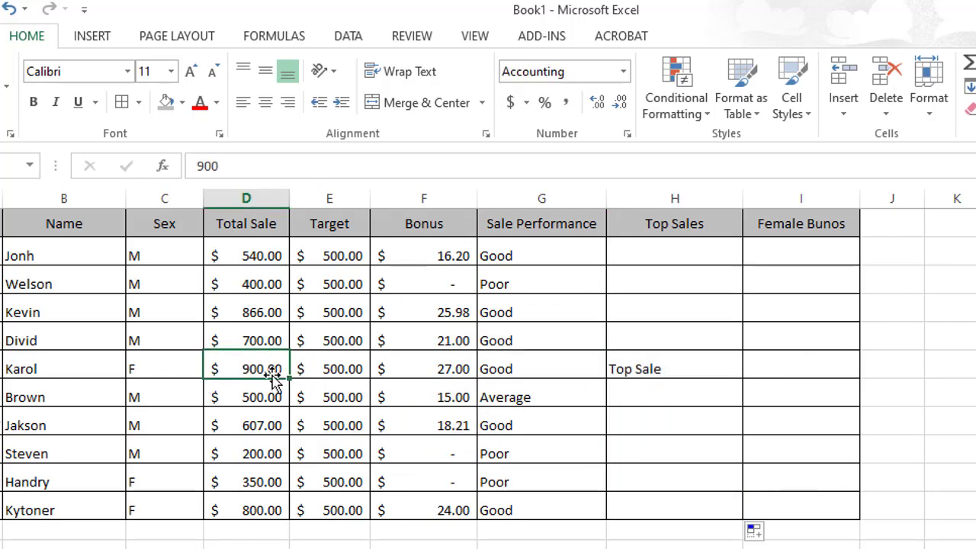
{"action": "left_click", "coordinate": [333, 365]}
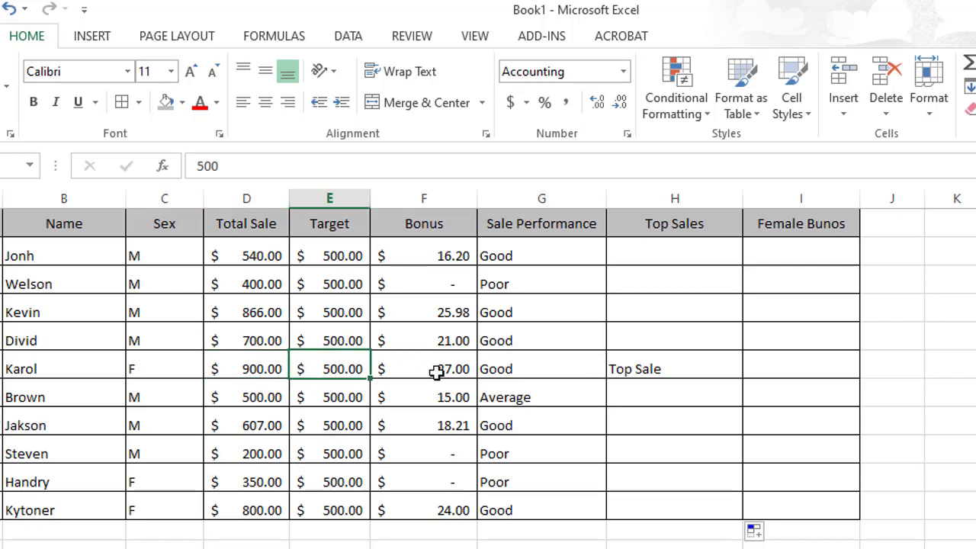
{"action": "left_click", "coordinate": [431, 369]}
{"action": "left_click", "coordinate": [283, 369]}
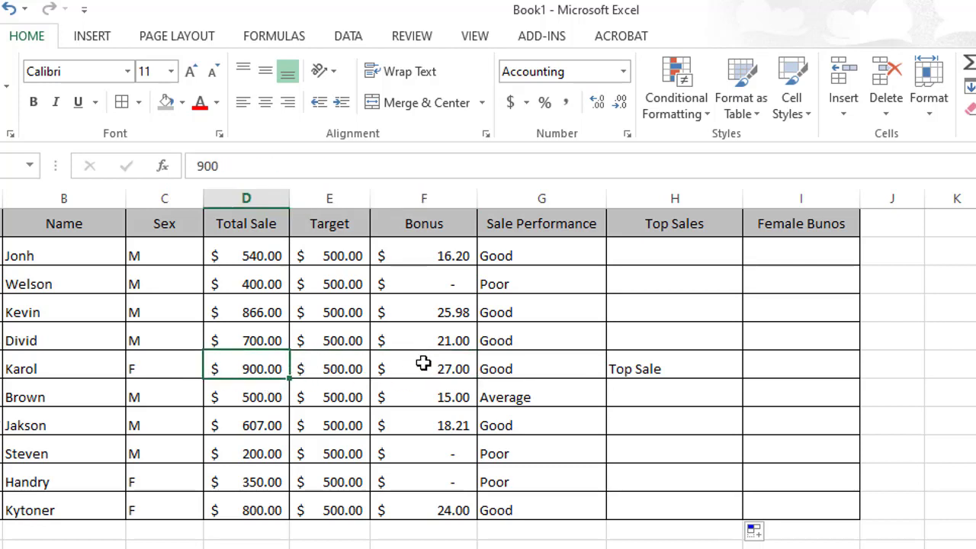
{"action": "left_click", "coordinate": [725, 370]}
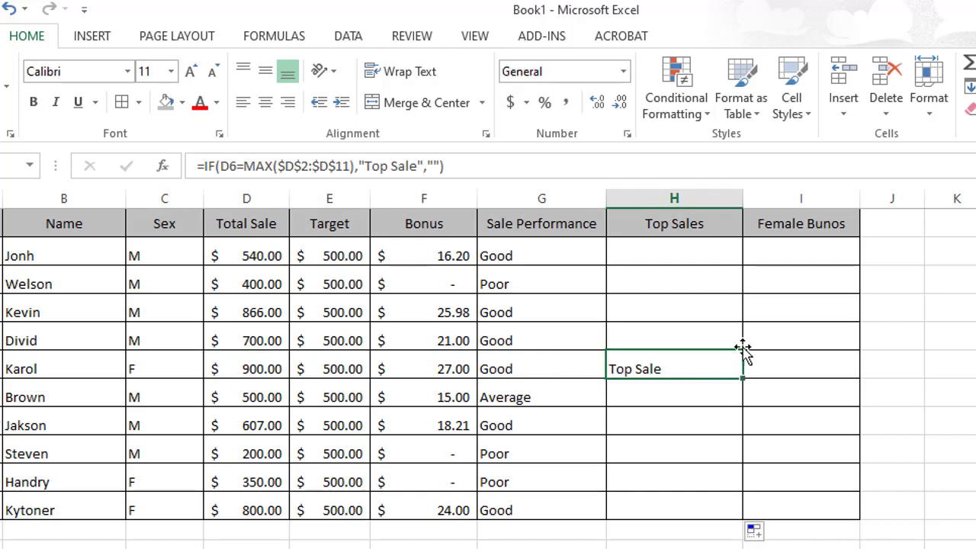
{"action": "left_click", "coordinate": [809, 255]}
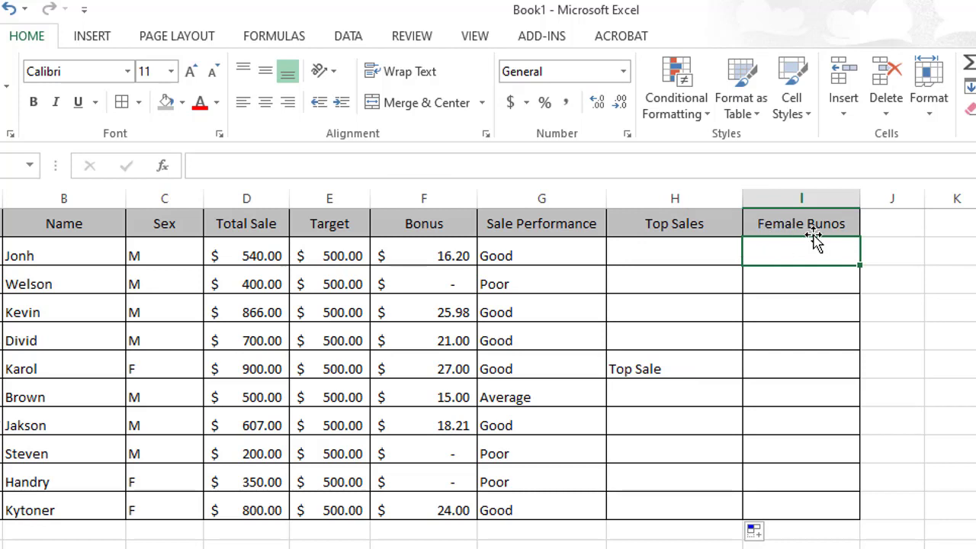
- In I2, enter =if(And(D2>E2,C2="F"), combining the above-target test with the female check
{"action": "left_click", "coordinate": [814, 224]}
{"action": "left_click", "coordinate": [773, 249]}
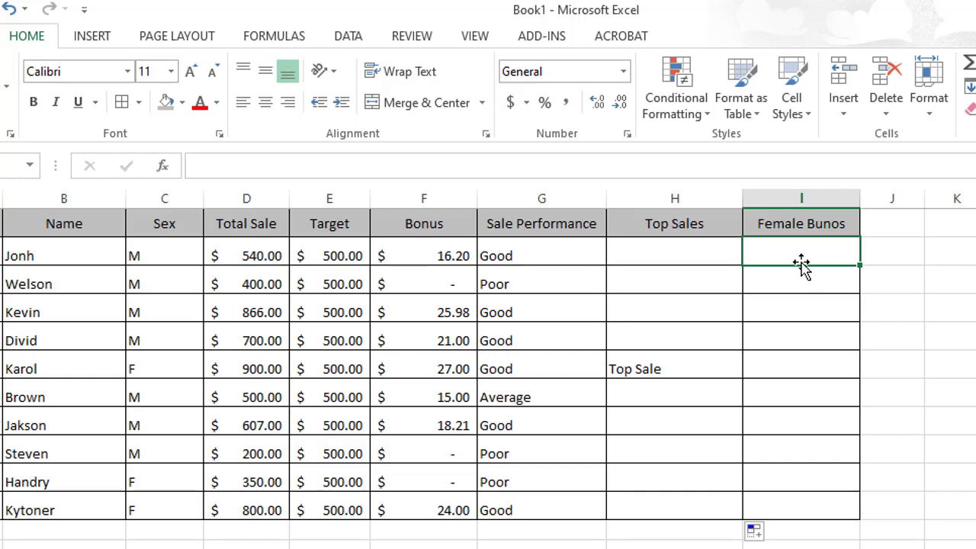
{"action": "type", "text": "="}
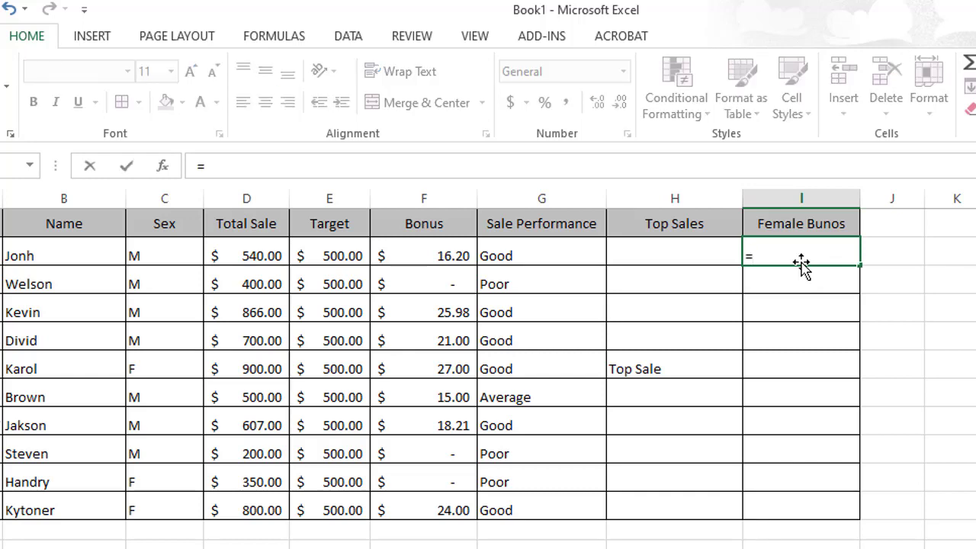
{"action": "type", "text": "if"}
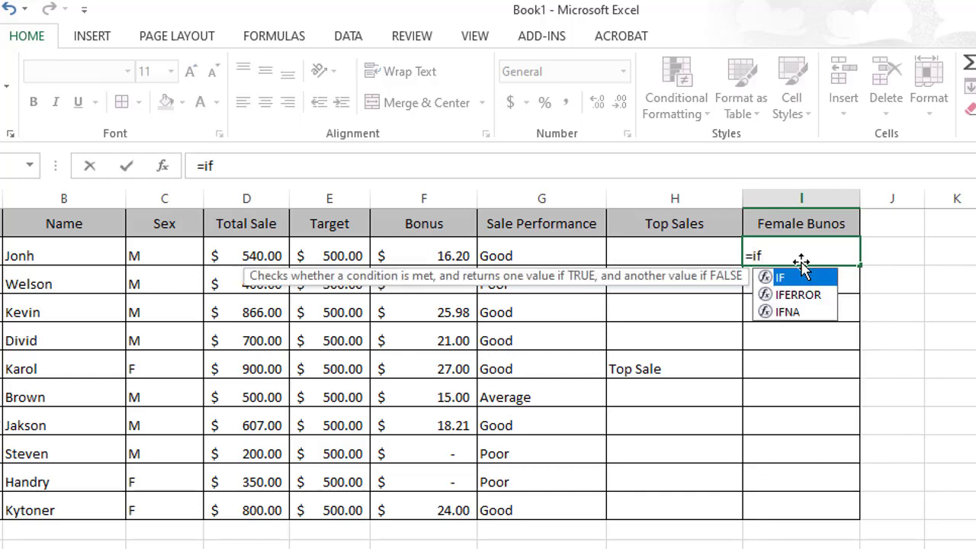
{"action": "type", "text": "("}
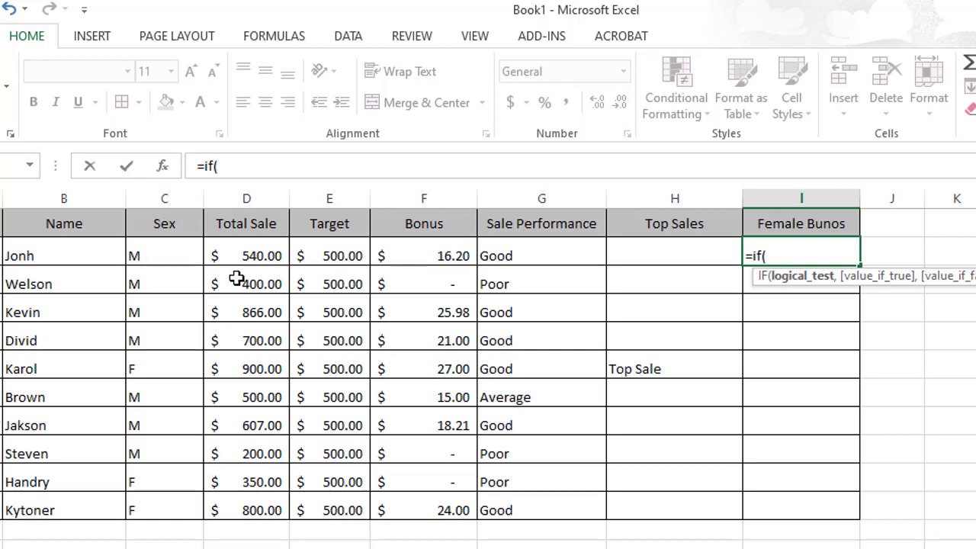
{"action": "type", "text": "An"}
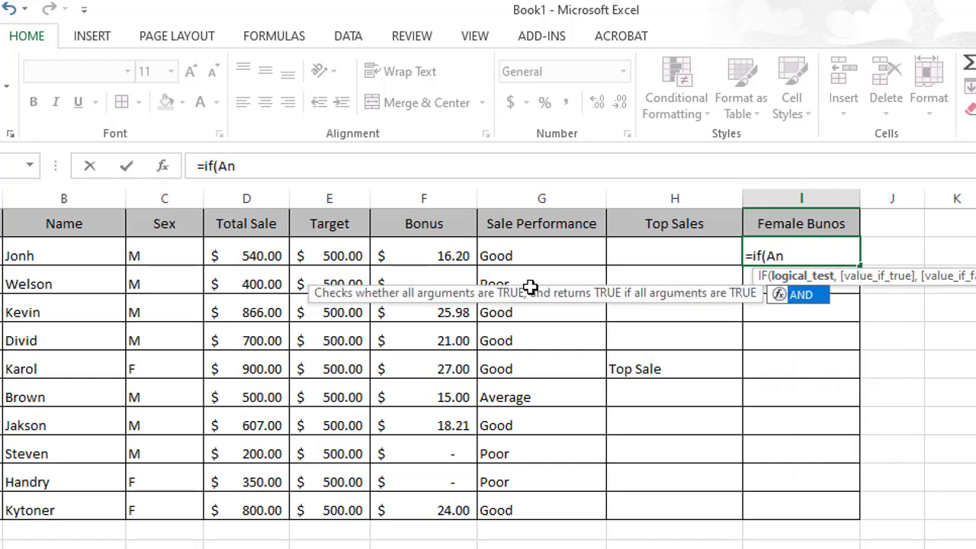
{"action": "type", "text": "d"}
{"action": "type", "text": "("}
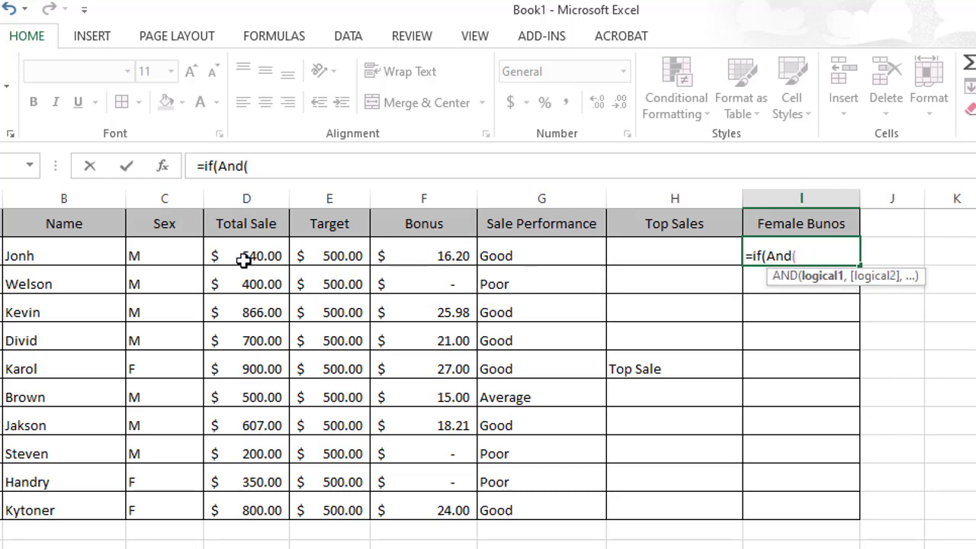
{"action": "left_click", "coordinate": [242, 258]}
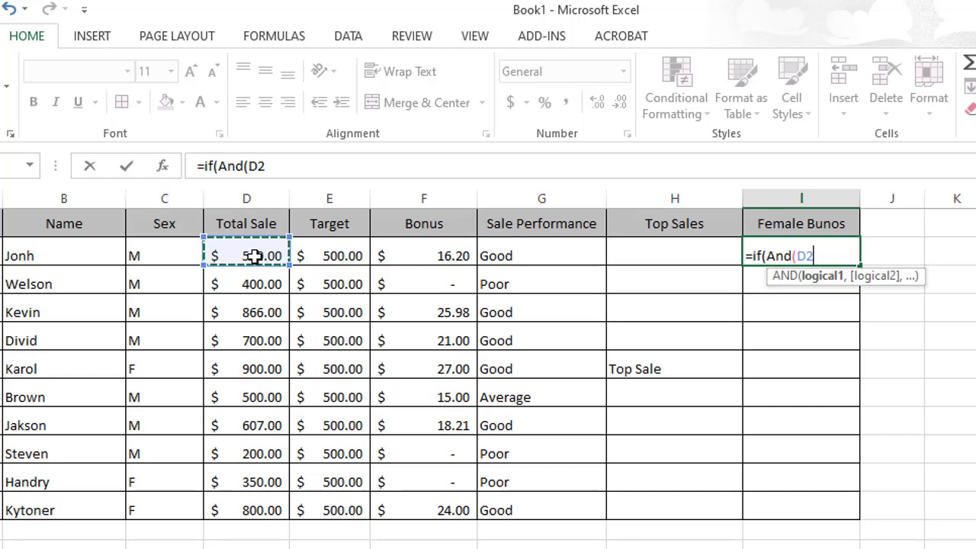
{"action": "type", "text": ">"}
{"action": "left_click", "coordinate": [334, 257]}
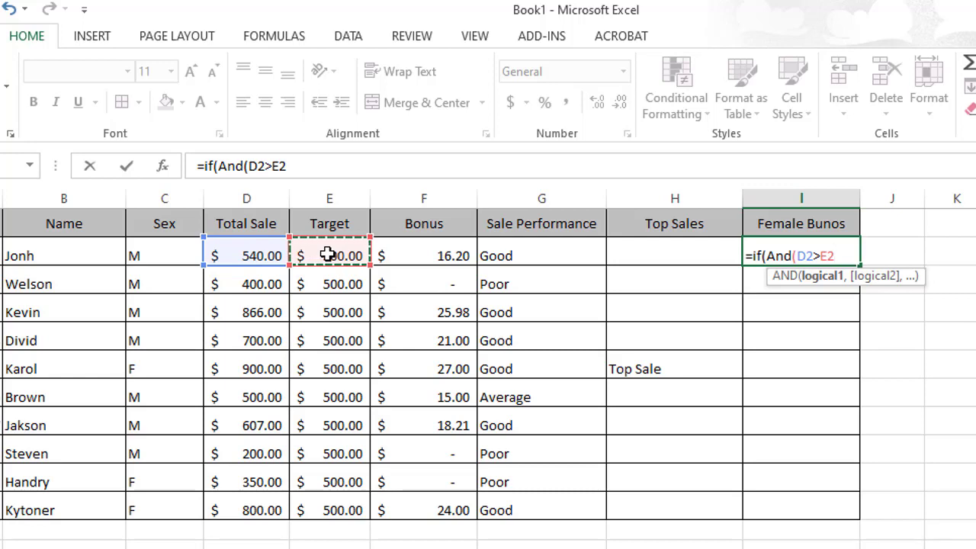
{"action": "type", "text": ","}
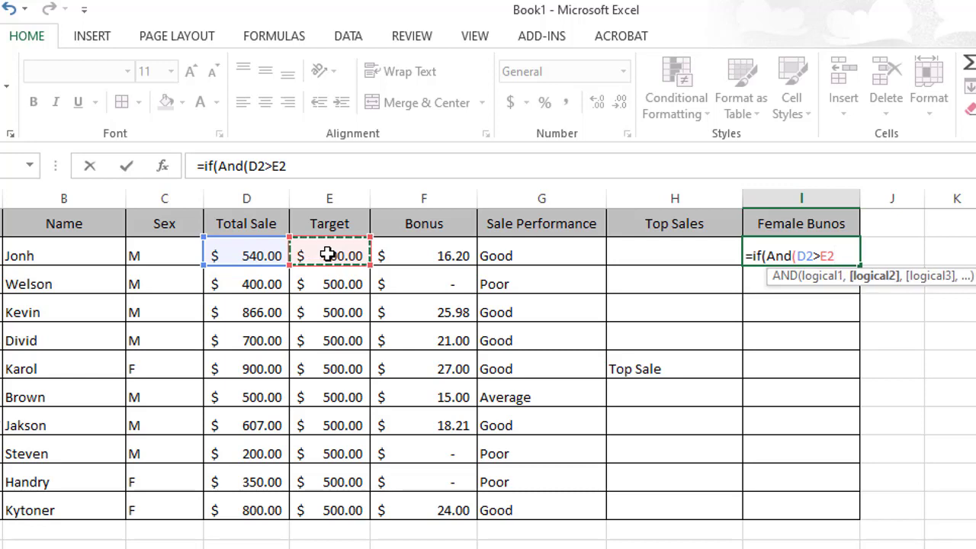
{"action": "type", "text": ","}
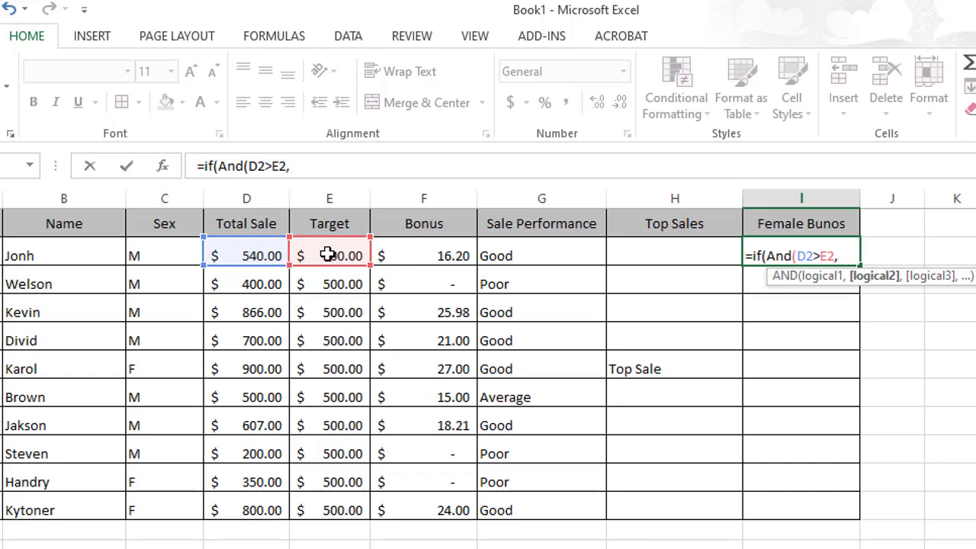
{"action": "left_click", "coordinate": [142, 256]}
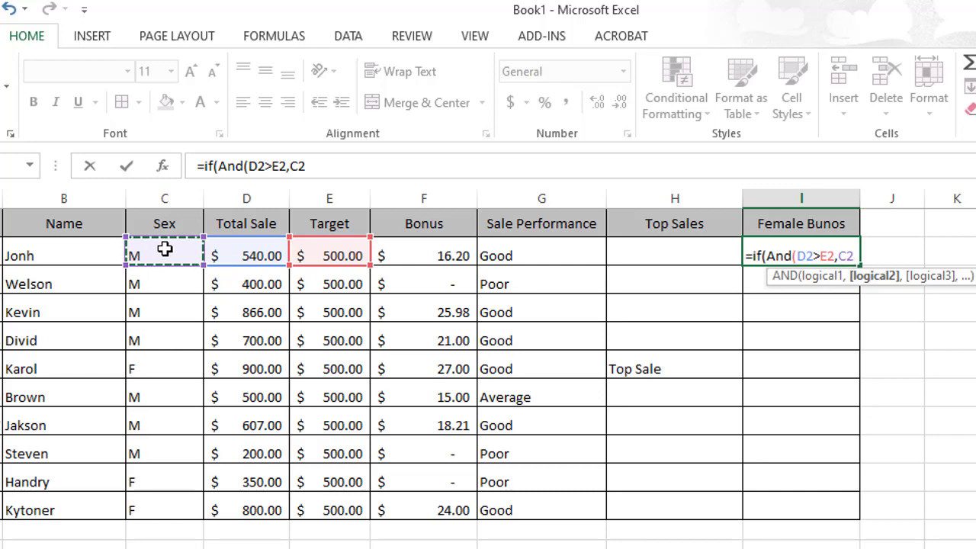
{"action": "type", "text": "=\""}
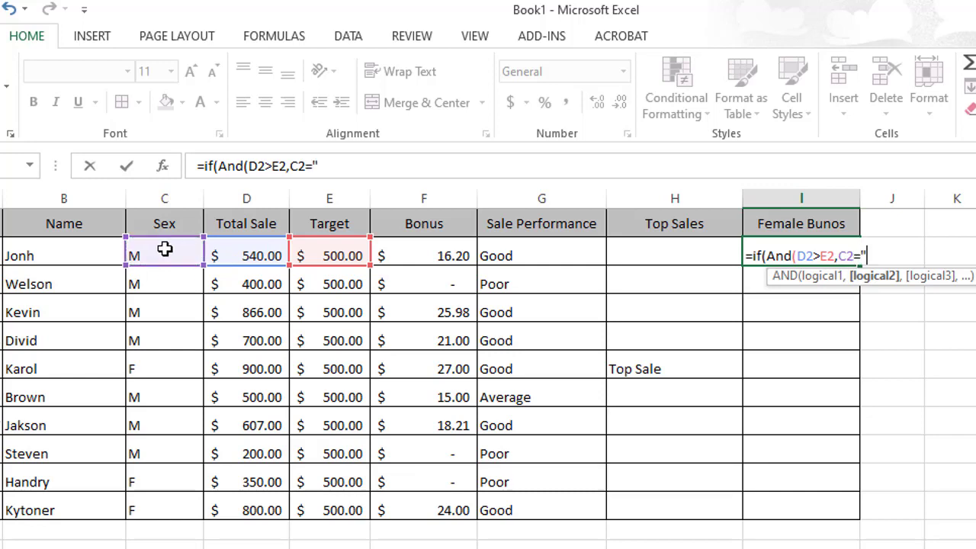
{"action": "type", "text": "F\""}
{"action": "type", "text": ","}
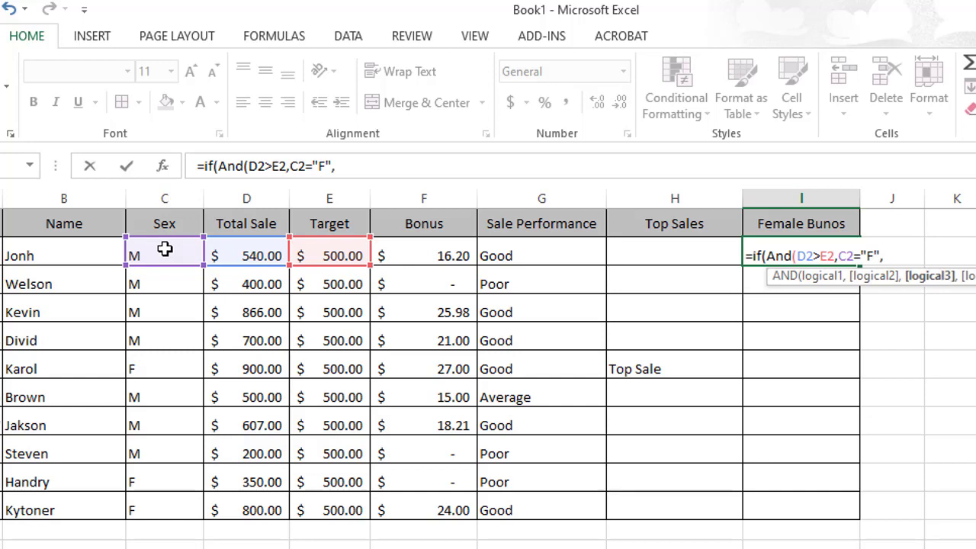
{"action": "key", "text": "BackSpace"}
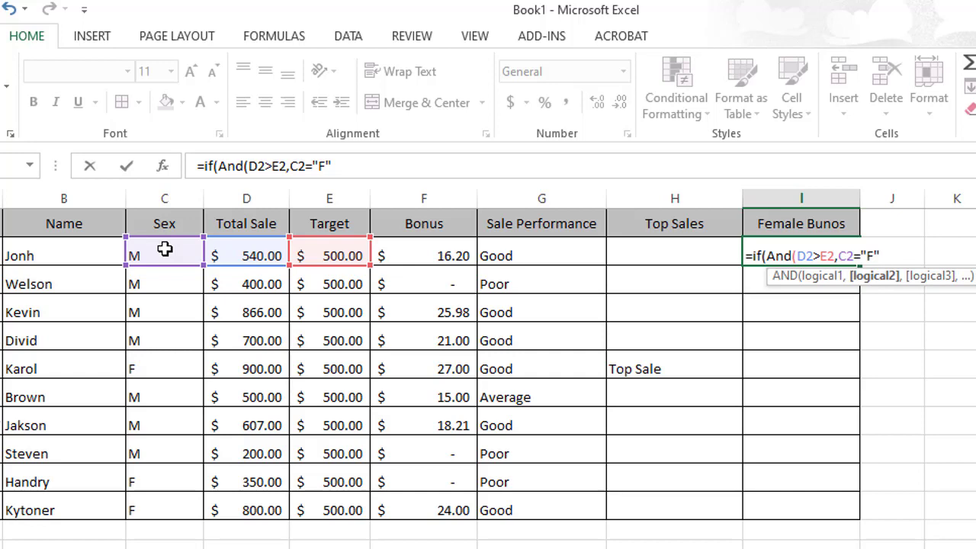
{"action": "type", "text": ")"}
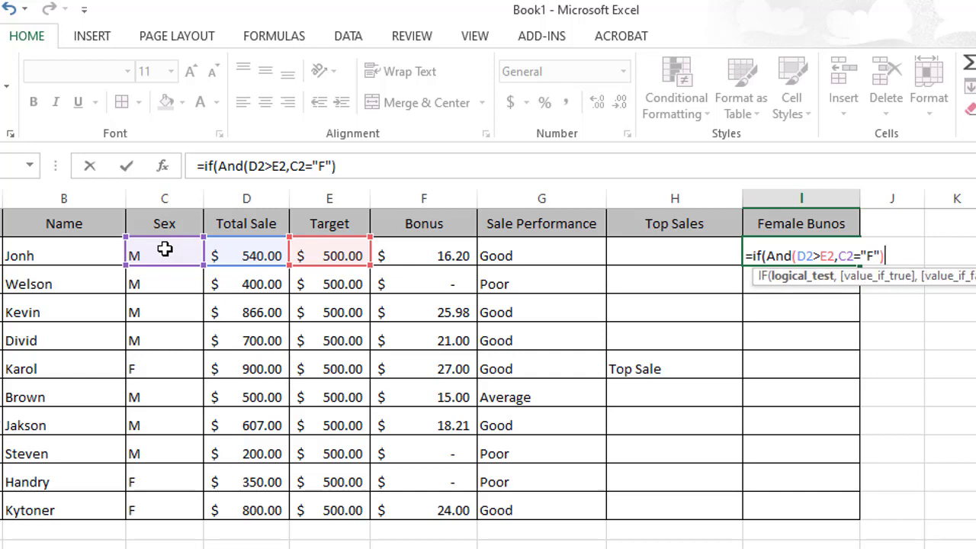
{"action": "type", "text": ","}
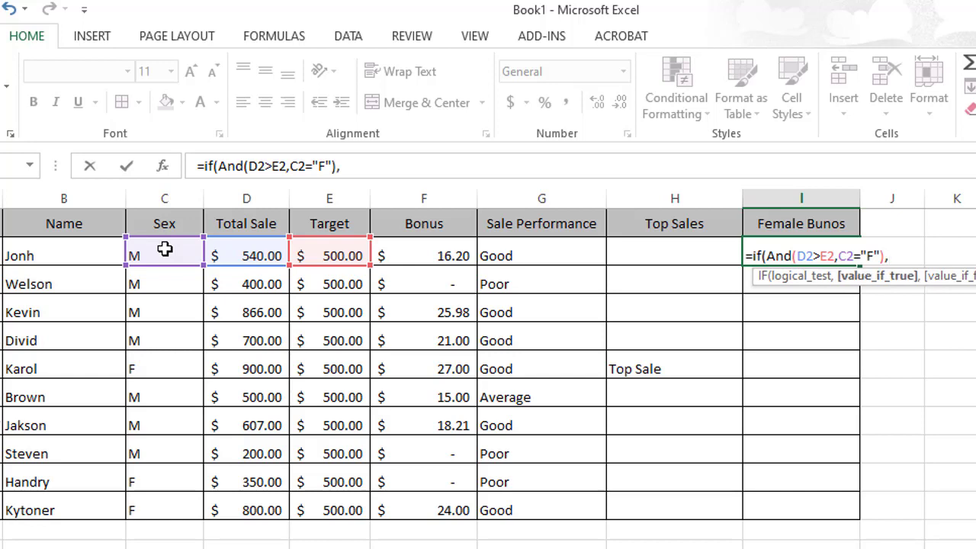
- Add F2+(D2*1% as the true result, adding 1% of Total Sale to the existing bonus
{"action": "left_click", "coordinate": [432, 251]}
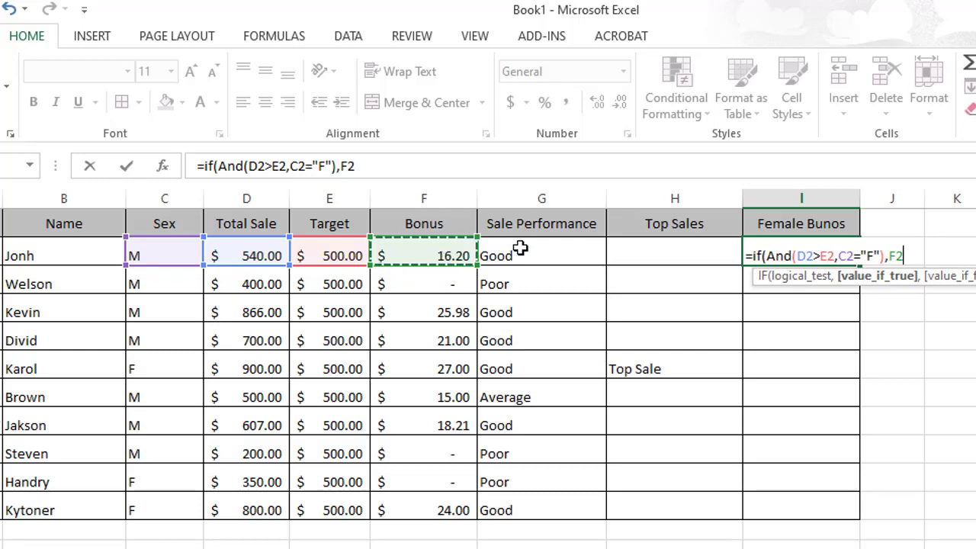
{"action": "type", "text": "+"}
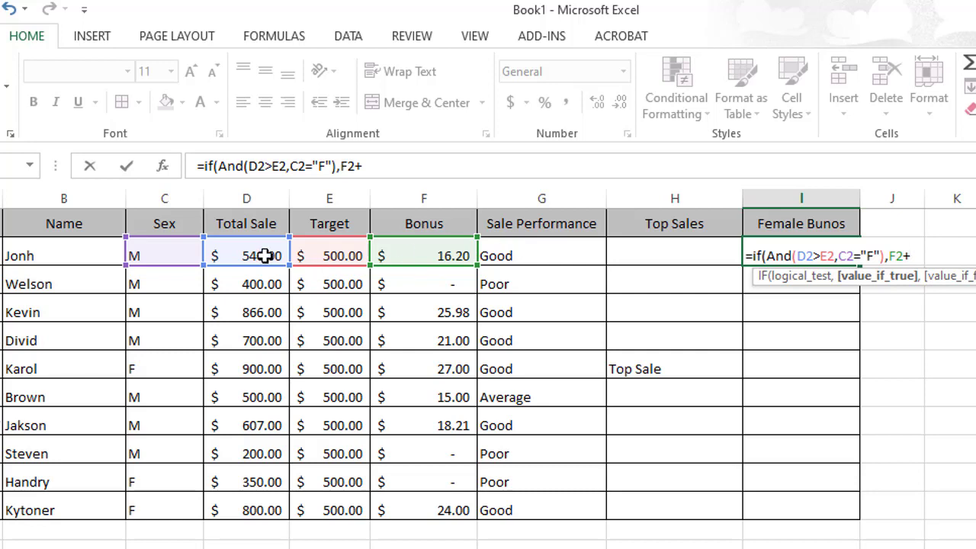
{"action": "type", "text": "("}
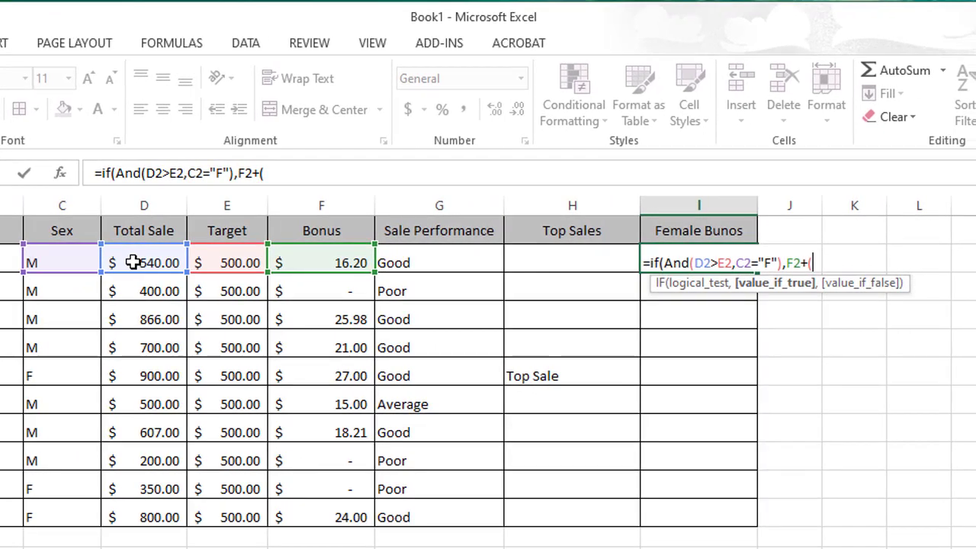
{"action": "left_click", "coordinate": [133, 262]}
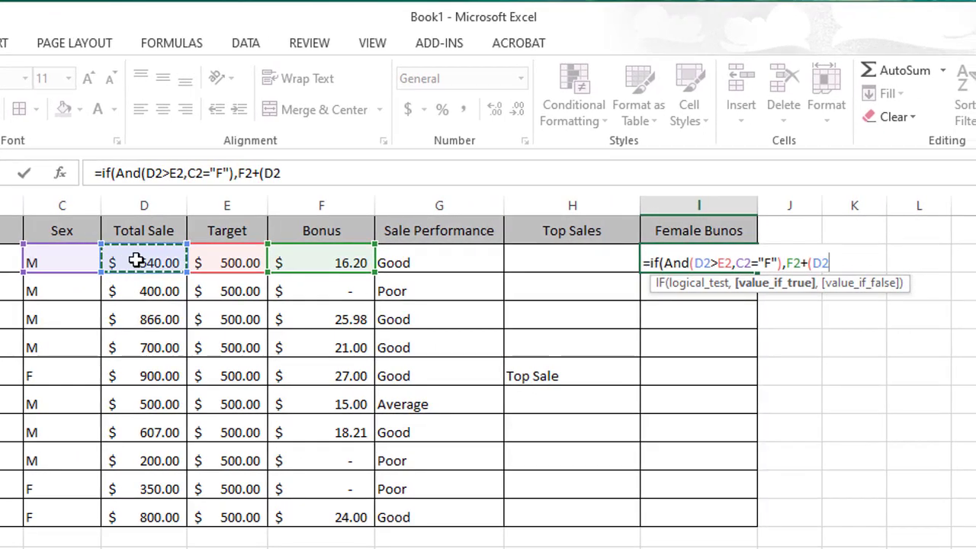
{"action": "type", "text": "*"}
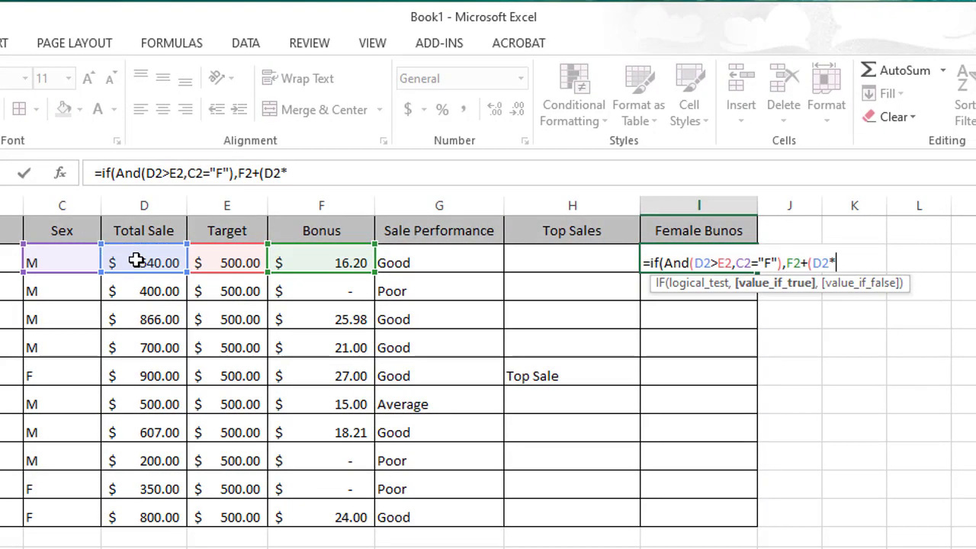
{"action": "type", "text": "1%"}
{"action": "type", "text": ")"}
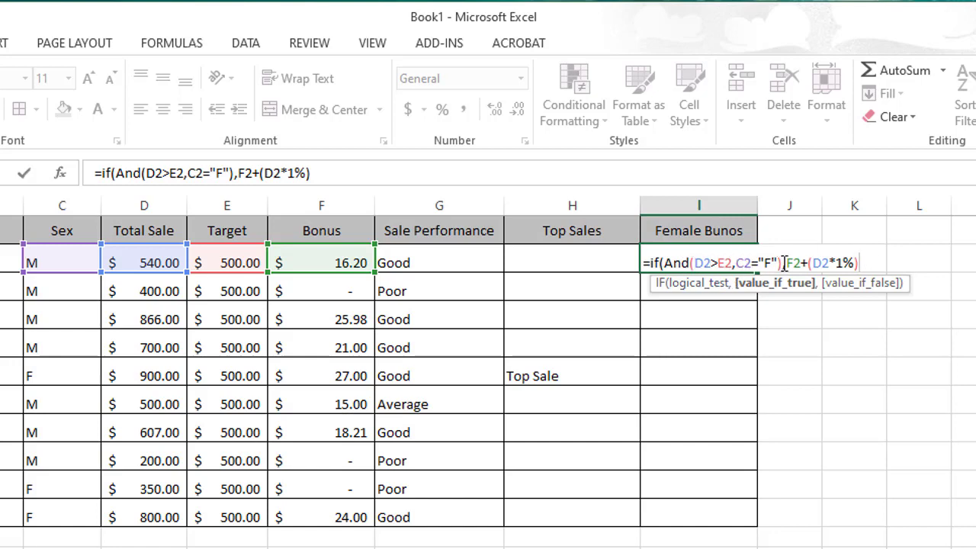
- Change the first condition from D2>E2 to D2>=E2 and review the AND test
{"action": "left_click", "coordinate": [718, 263]}
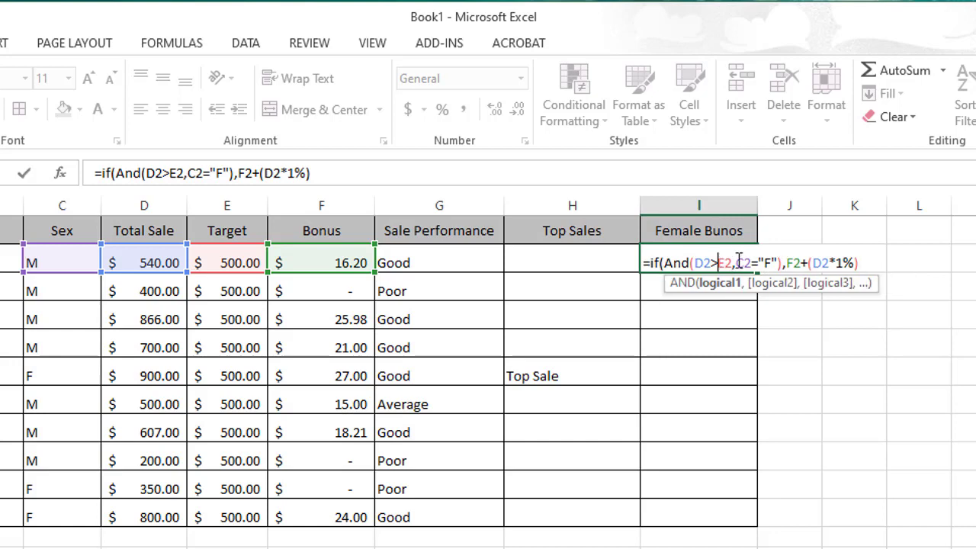
{"action": "type", "text": "="}
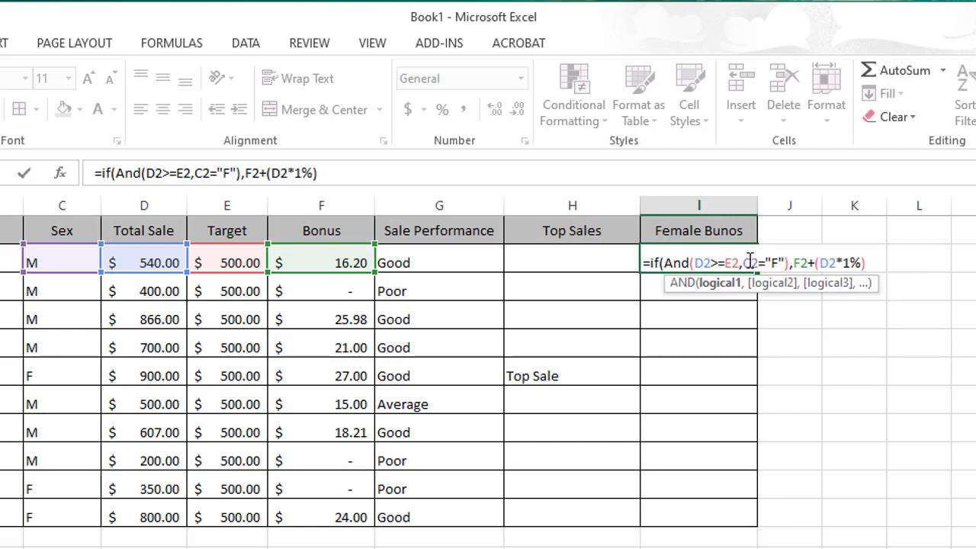
{"action": "left_click", "coordinate": [769, 262]}
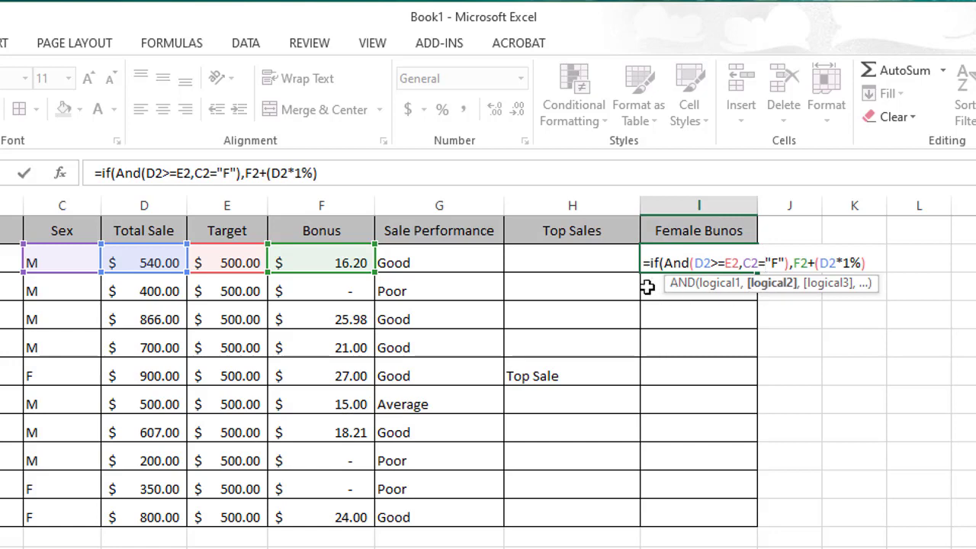
{"action": "left_click", "coordinate": [710, 261]}
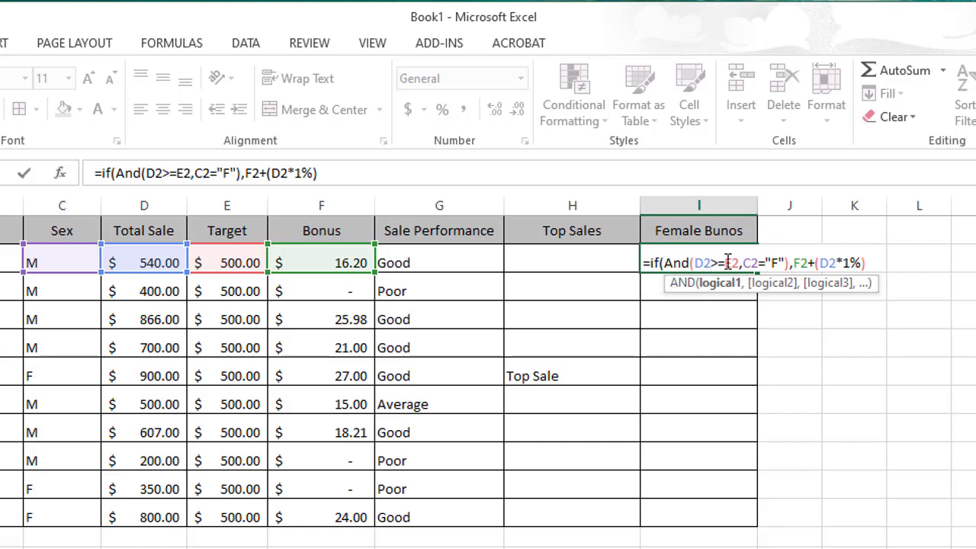
{"action": "left_click", "coordinate": [741, 262]}
{"action": "left_click", "coordinate": [784, 263]}
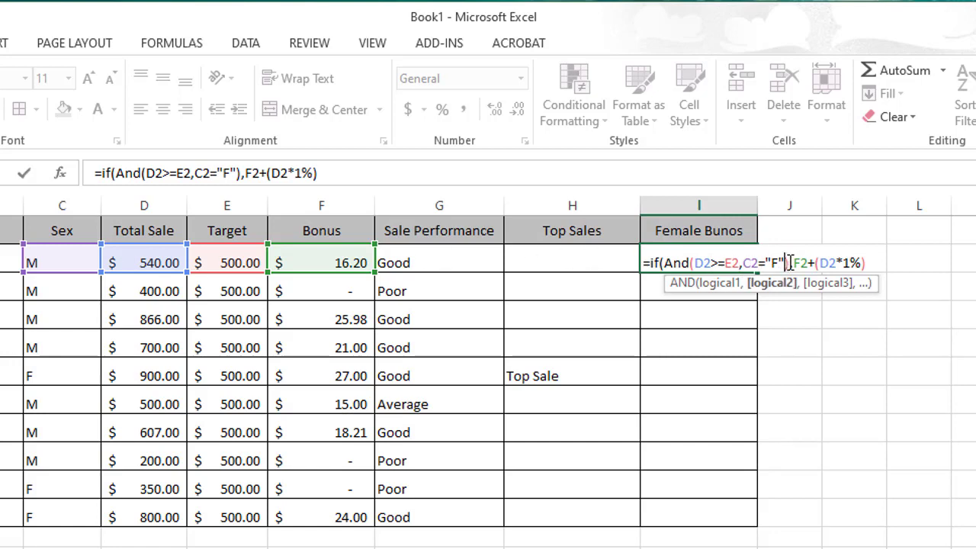
{"action": "left_click", "coordinate": [790, 263]}
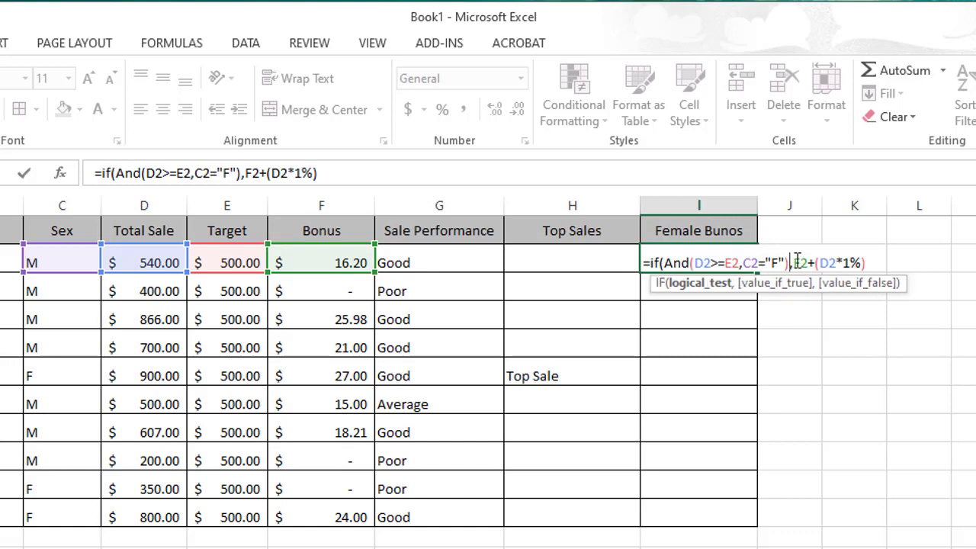
- Close the bracket after 1% so the true result reads F2+(D2*1%)
{"action": "left_click_drag", "start_coordinate": [794, 262], "coordinate": [815, 262]}
{"action": "left_click", "coordinate": [800, 262]}
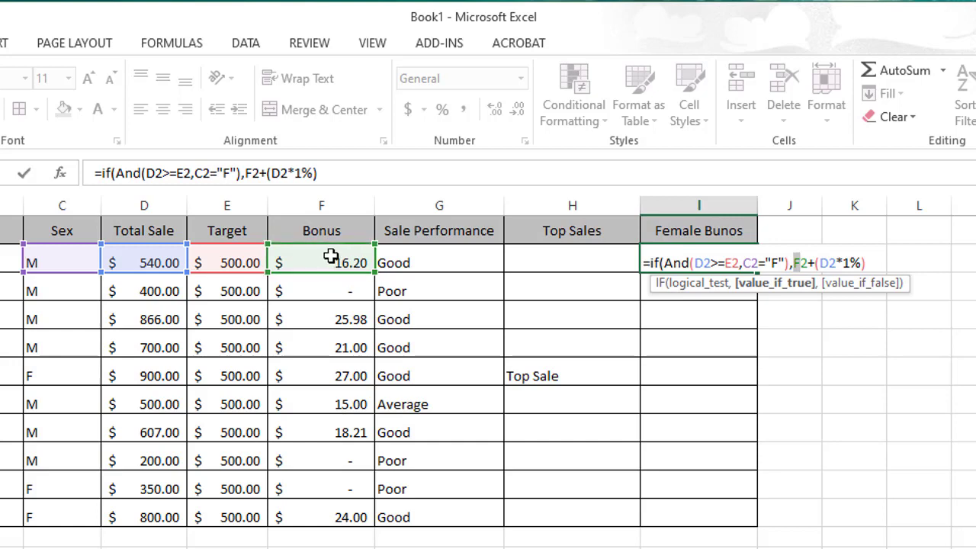
{"action": "left_click_drag", "start_coordinate": [825, 263], "coordinate": [863, 263]}
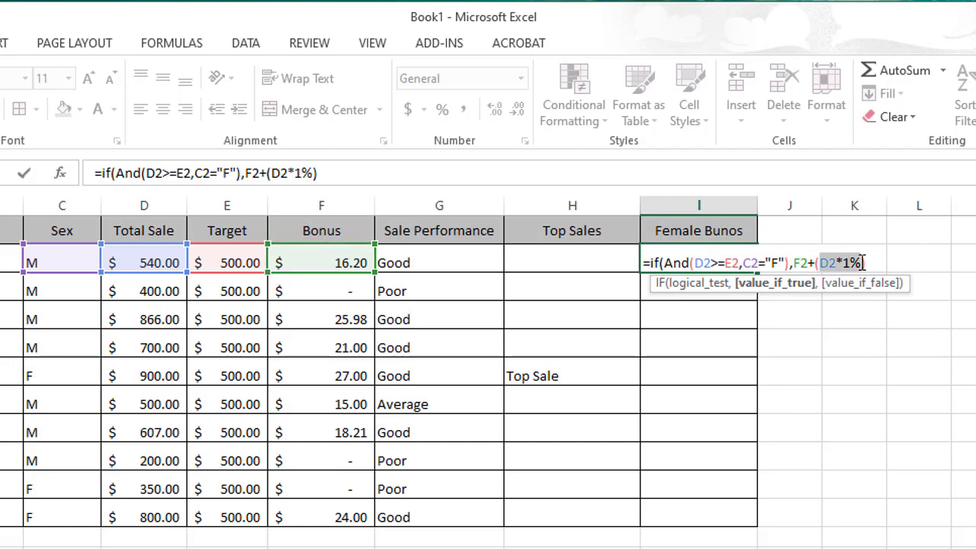
{"action": "left_click", "coordinate": [865, 263]}
{"action": "type", "text": ")"}
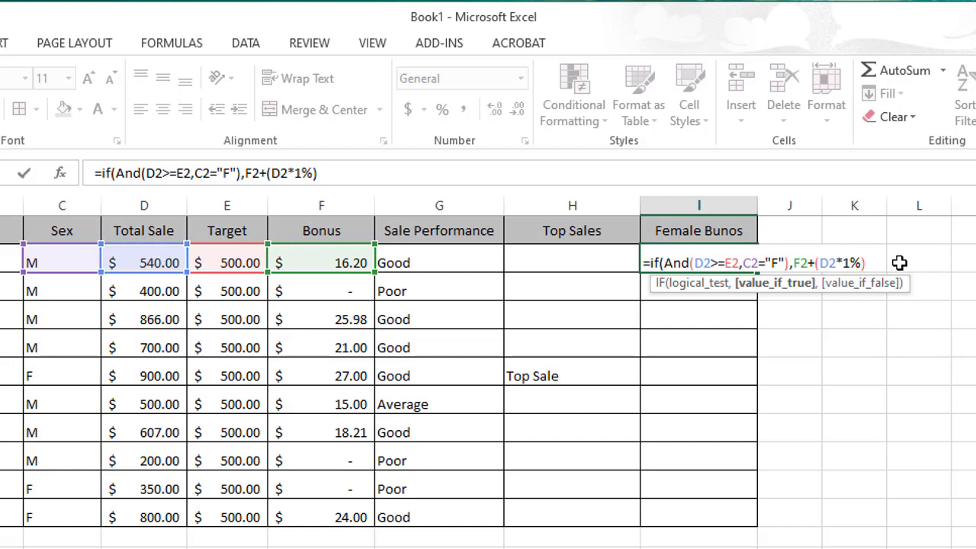
- Add a nested if(And(D2<E2,C2="F") test for female sellers below target
{"action": "type", "text": ","}
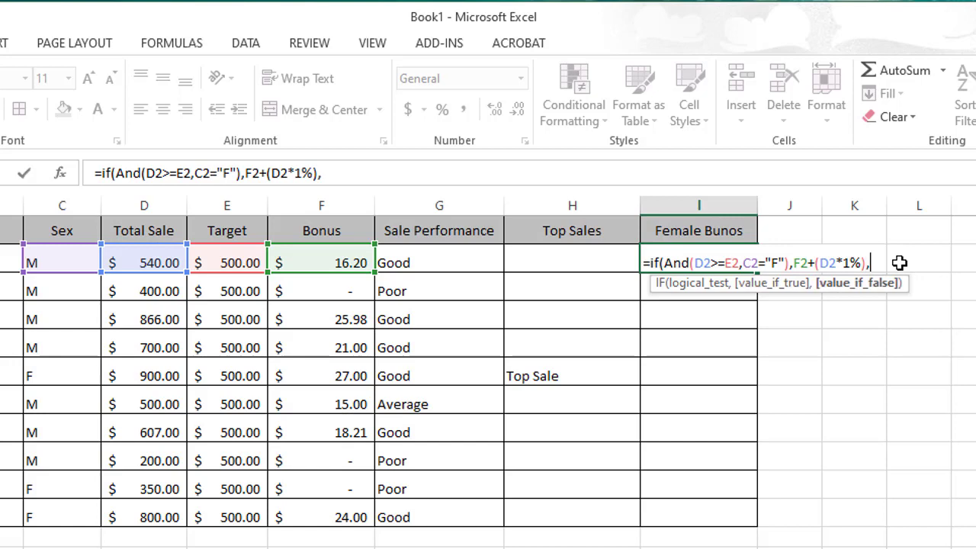
{"action": "type", "text": "if"}
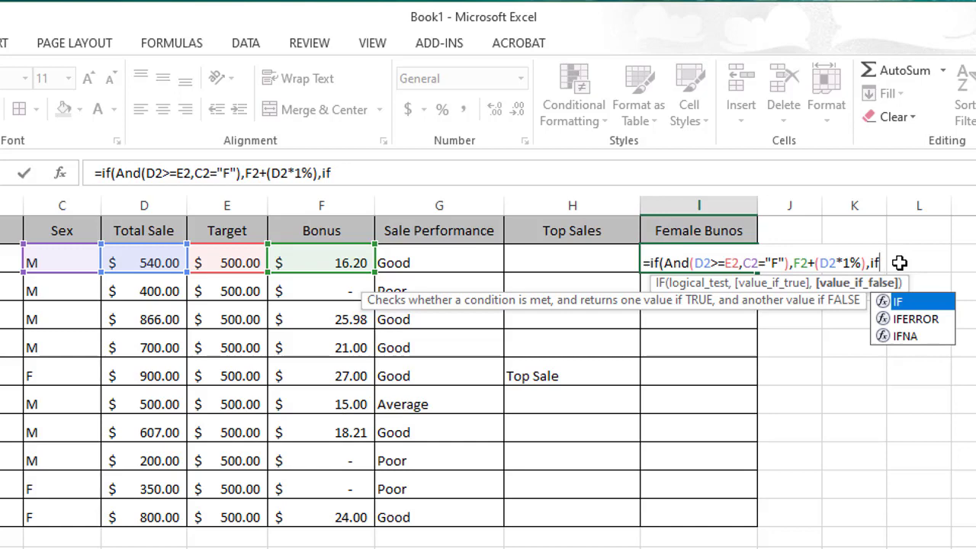
{"action": "type", "text": "(A"}
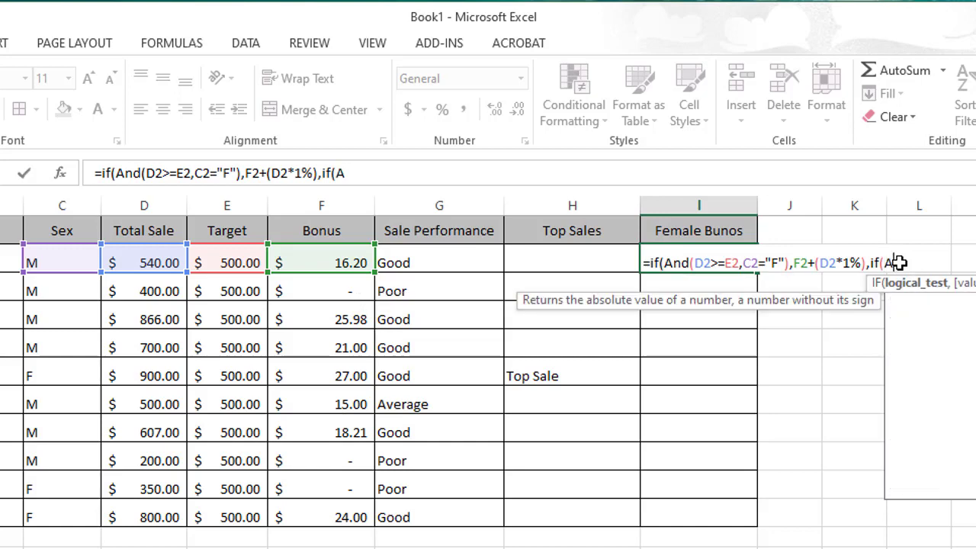
{"action": "type", "text": "nd"}
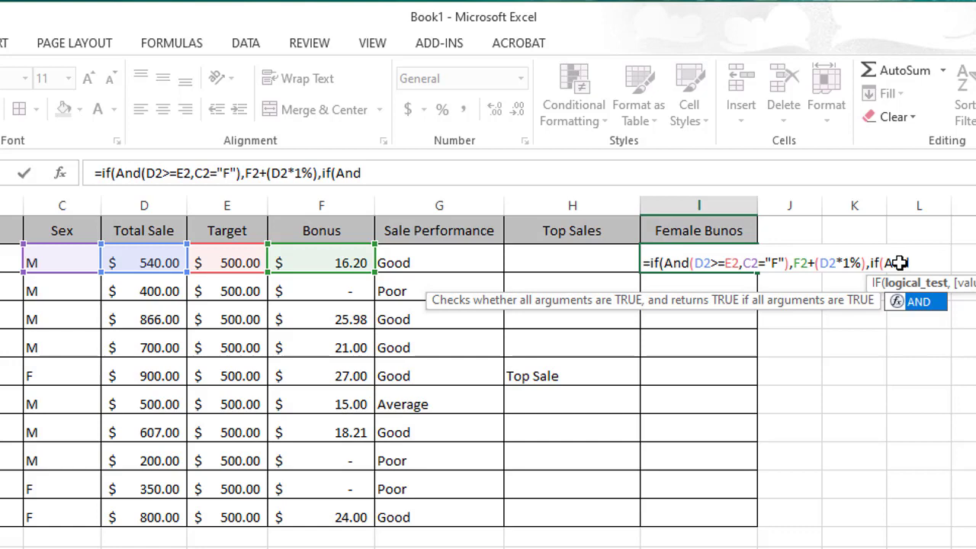
{"action": "type", "text": "()"}
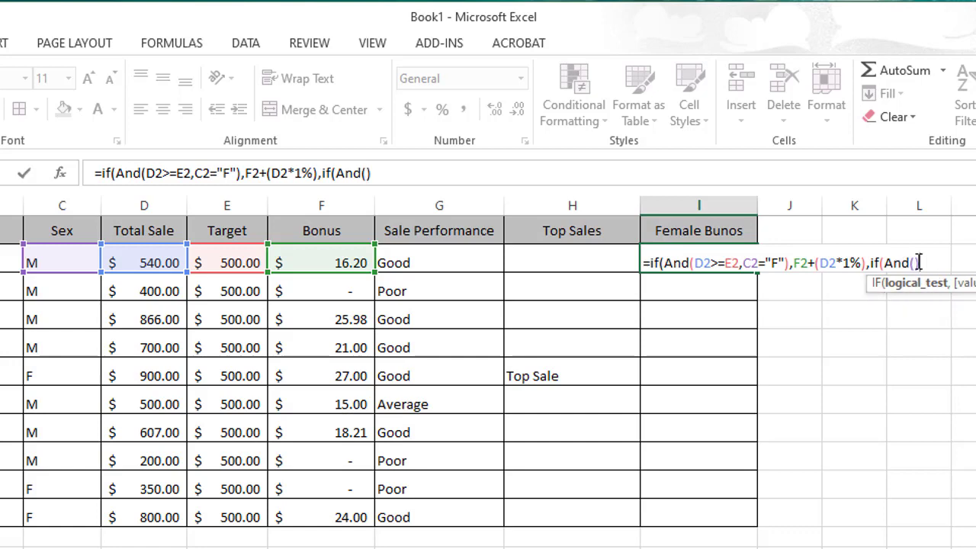
{"action": "key", "text": "Left"}
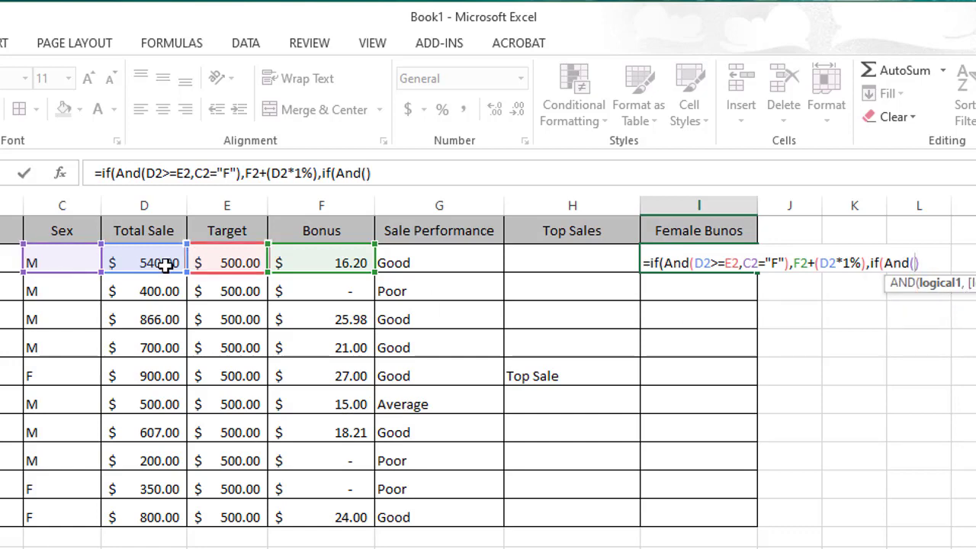
{"action": "left_click", "coordinate": [139, 263]}
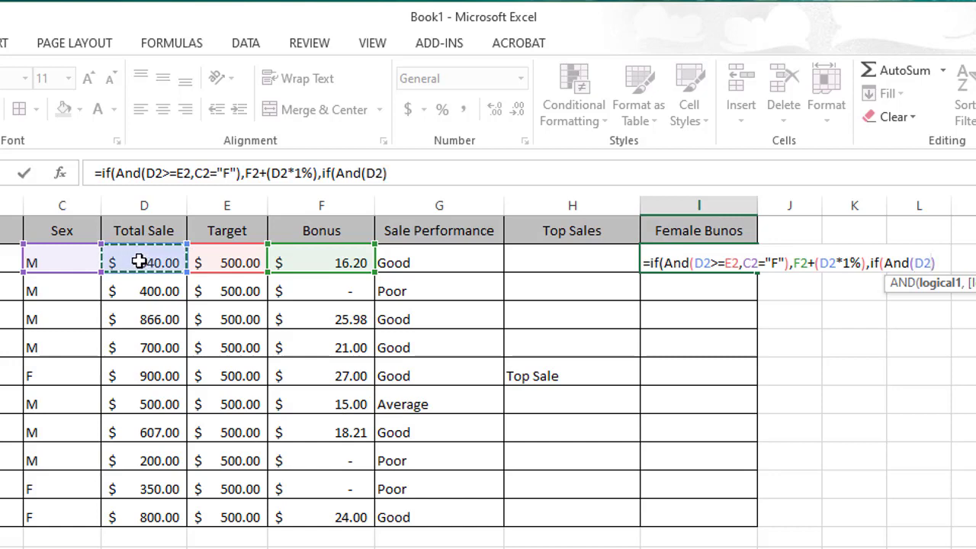
{"action": "type", "text": "<"}
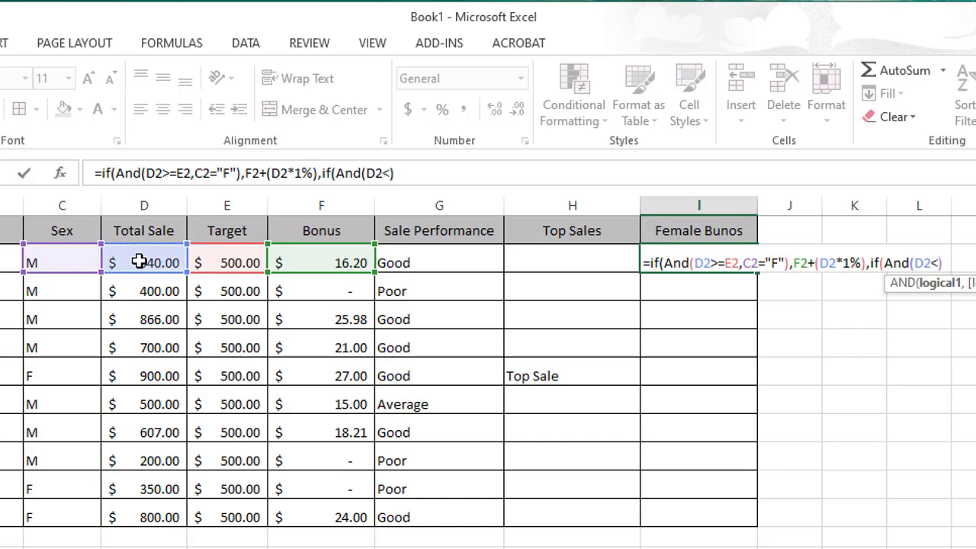
{"action": "left_click", "coordinate": [208, 263]}
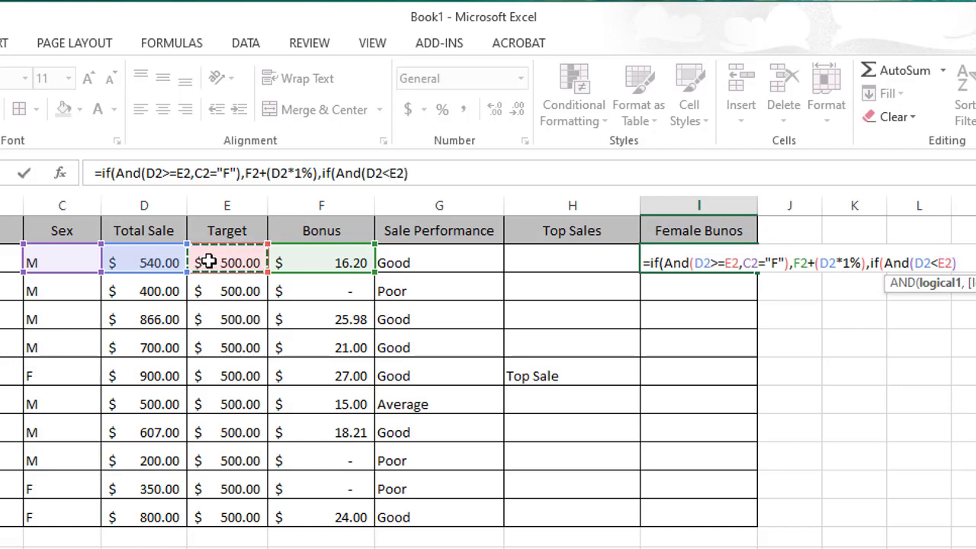
{"action": "type", "text": ","}
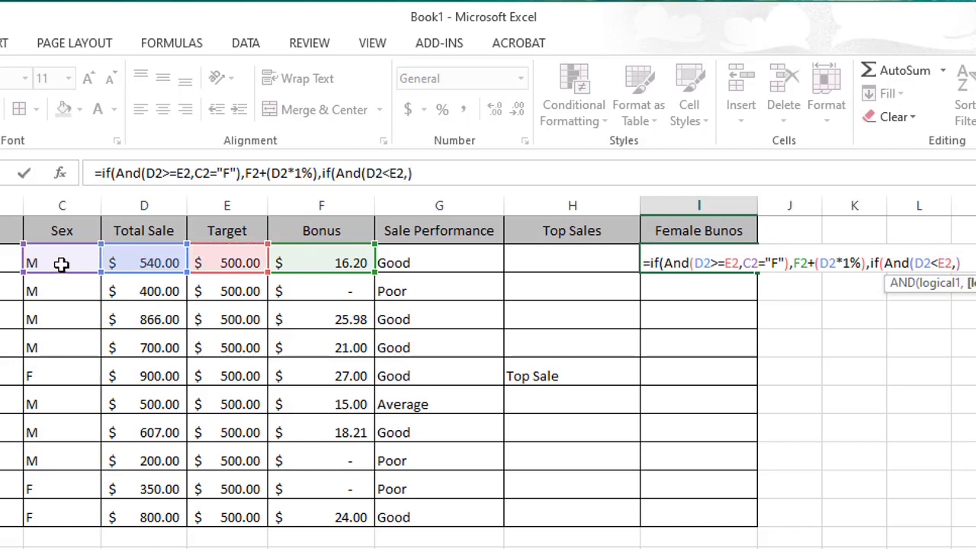
{"action": "left_click", "coordinate": [52, 259]}
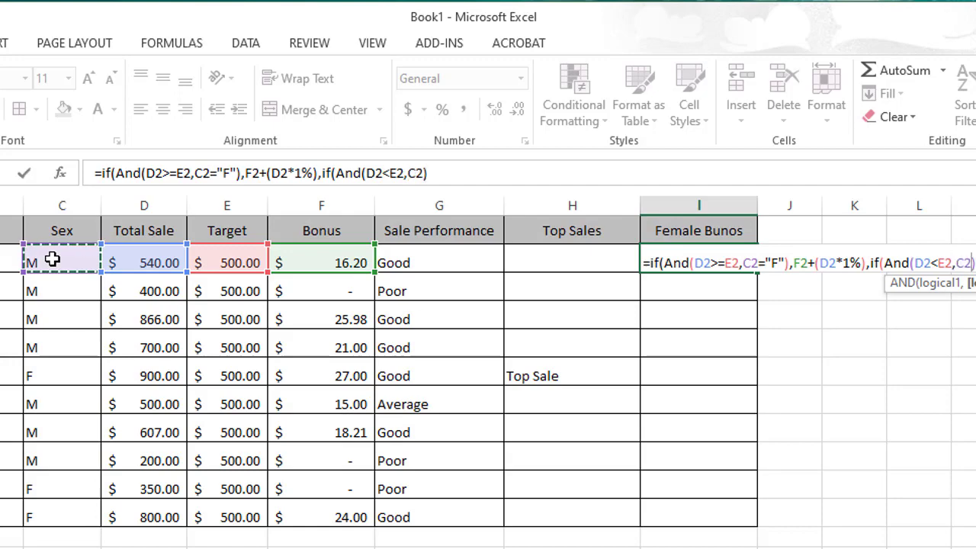
{"action": "type", "text": "=\""}
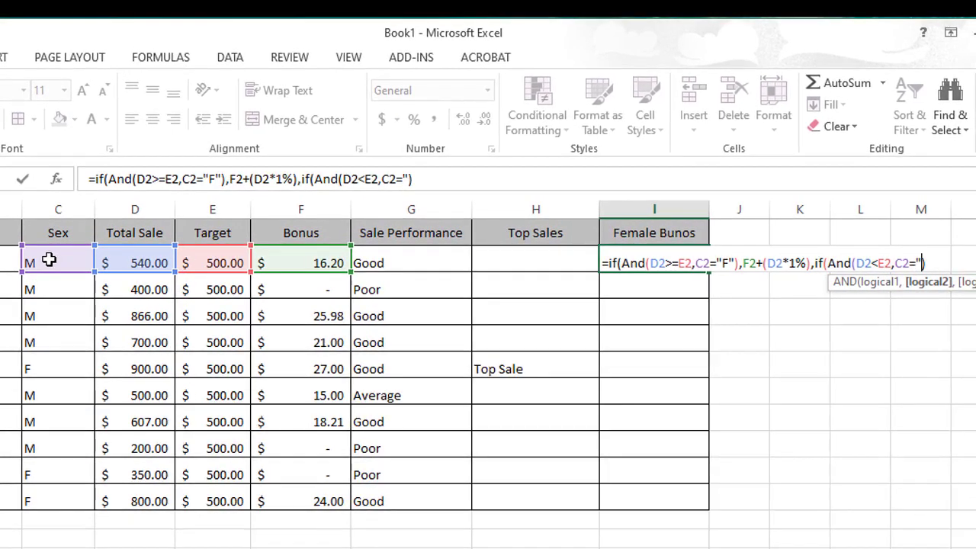
{"action": "type", "text": "F\""}
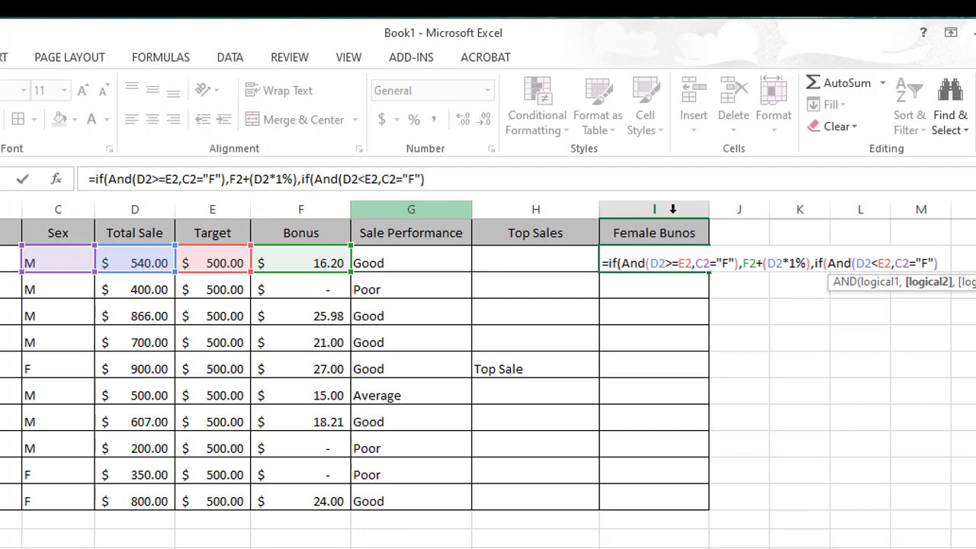
{"action": "type", "text": ")"}
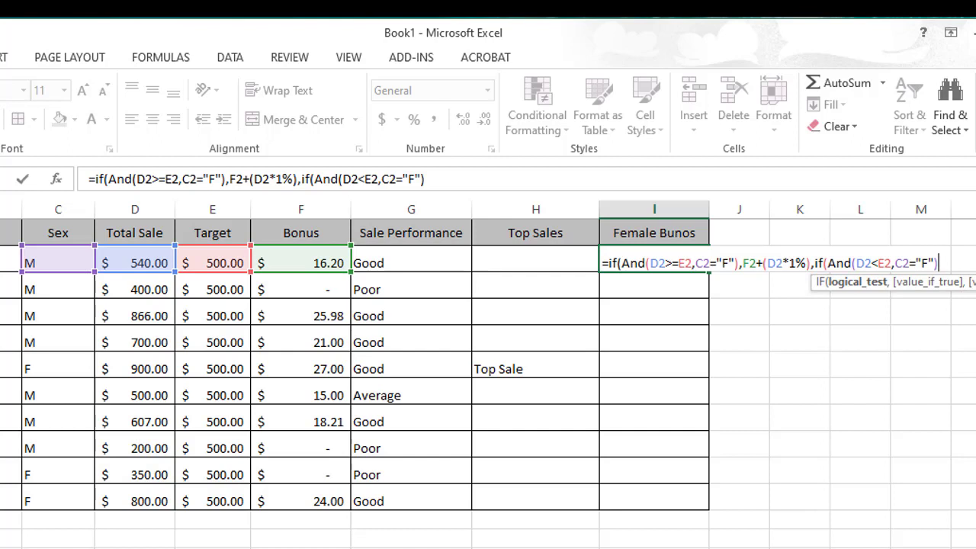
{"action": "type", "text": ","}
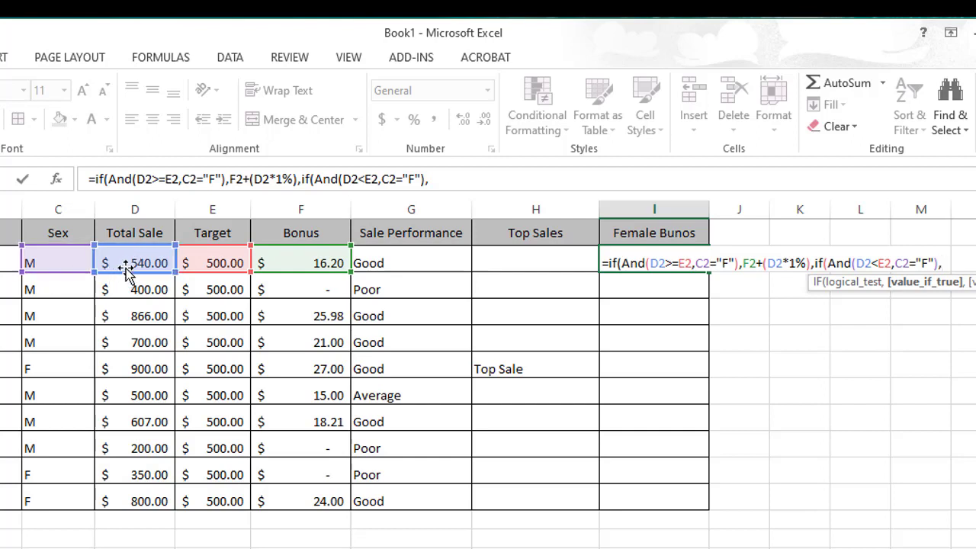
- Make the nested IF return D2*1%, otherwise "", and enter the formula
{"action": "left_click", "coordinate": [126, 261]}
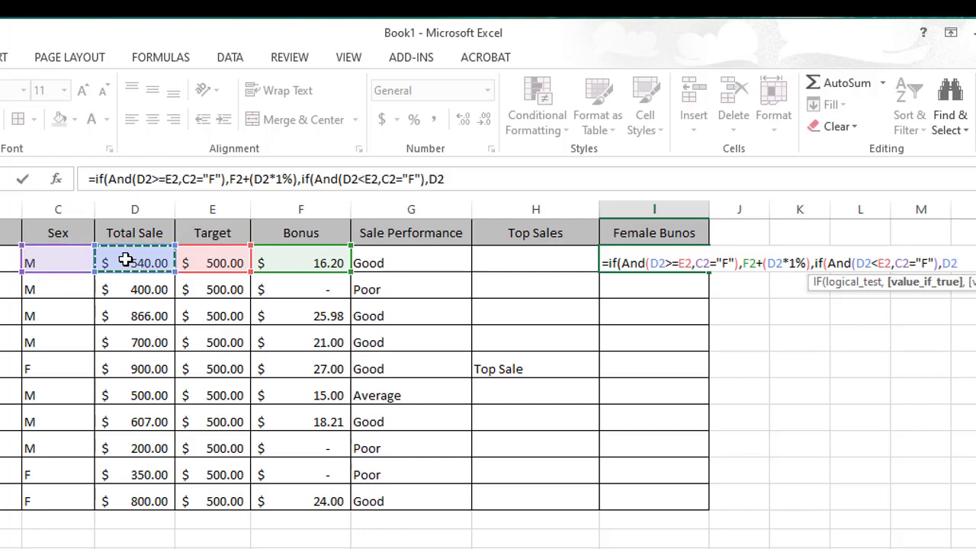
{"action": "type", "text": "*"}
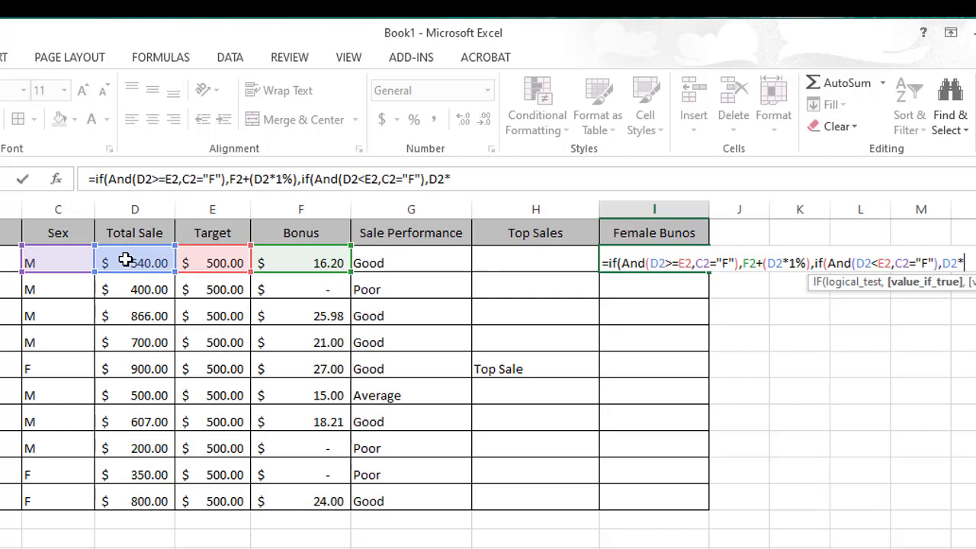
{"action": "type", "text": "1%"}
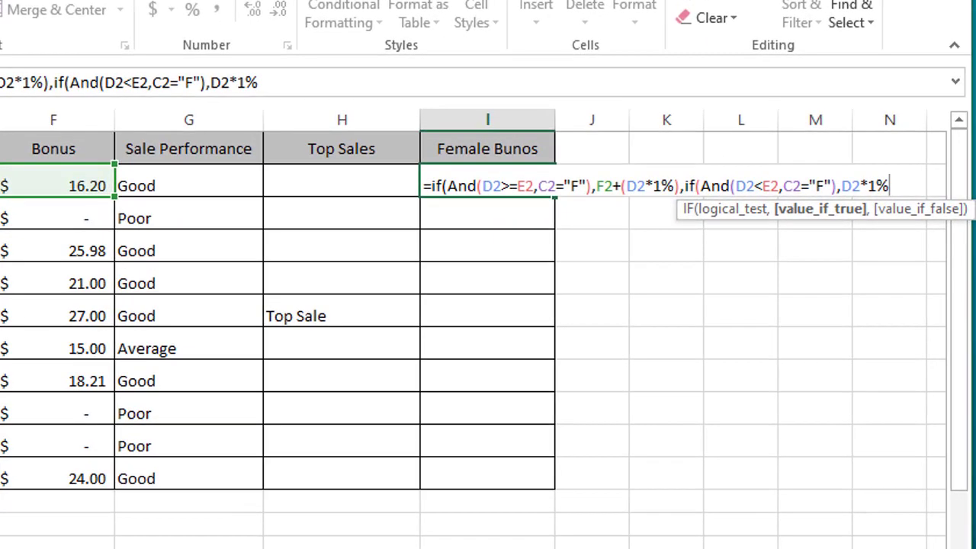
{"action": "type", "text": ","}
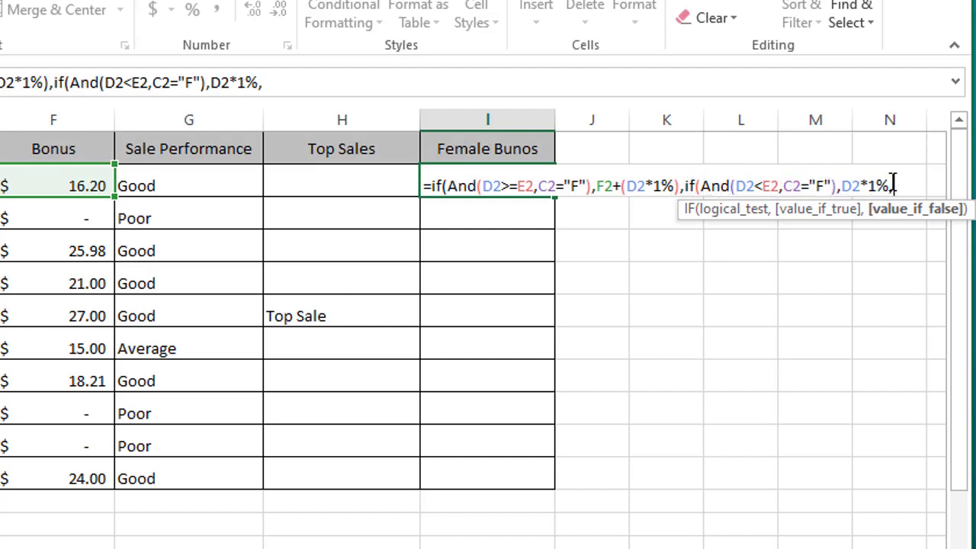
{"action": "type", "text": "\"\""}
{"action": "type", "text": ")"}
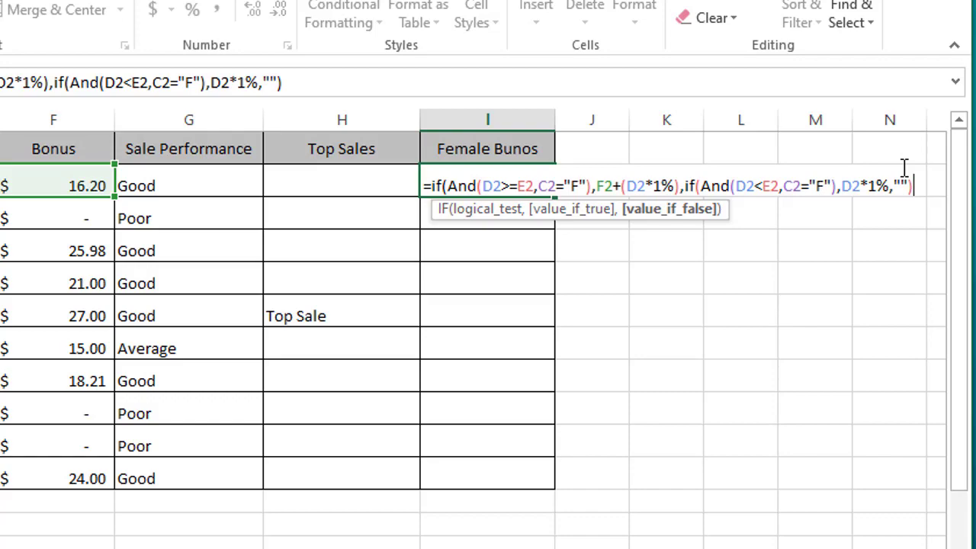
{"action": "type", "text": ")"}
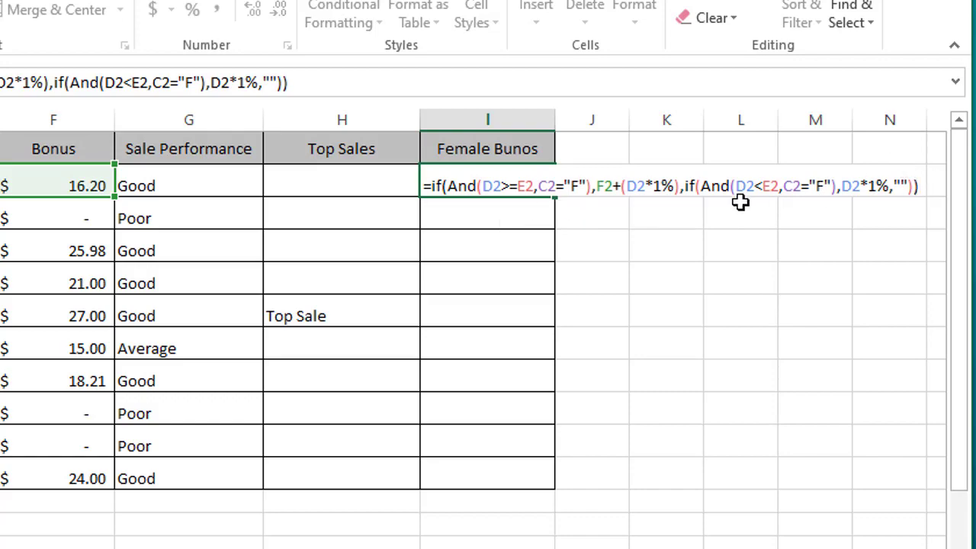
{"action": "key", "text": "Return"}
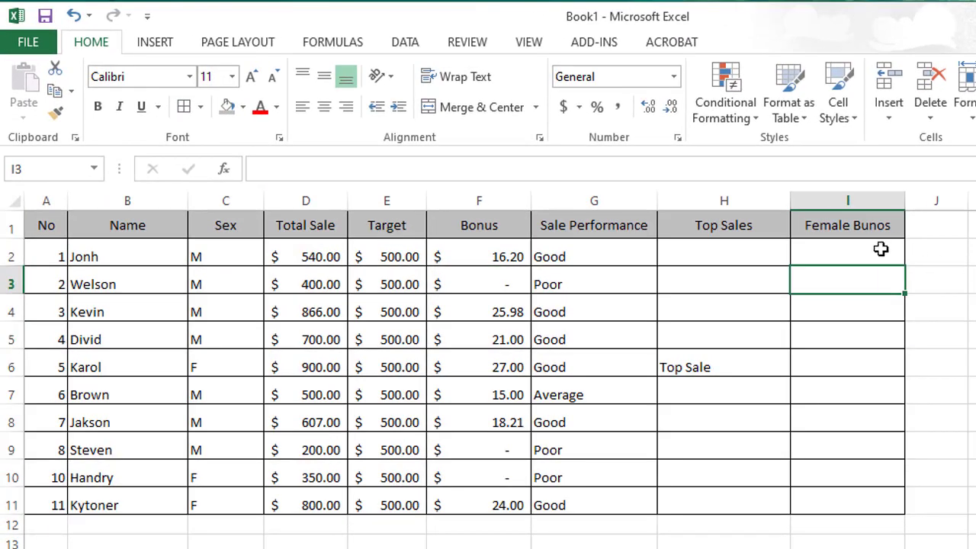
- Copy the I2 formula down to I11, which gives 36, 3.5 and 32 for the female rows
{"action": "left_click", "coordinate": [881, 249]}
{"action": "left_click", "coordinate": [300, 257]}
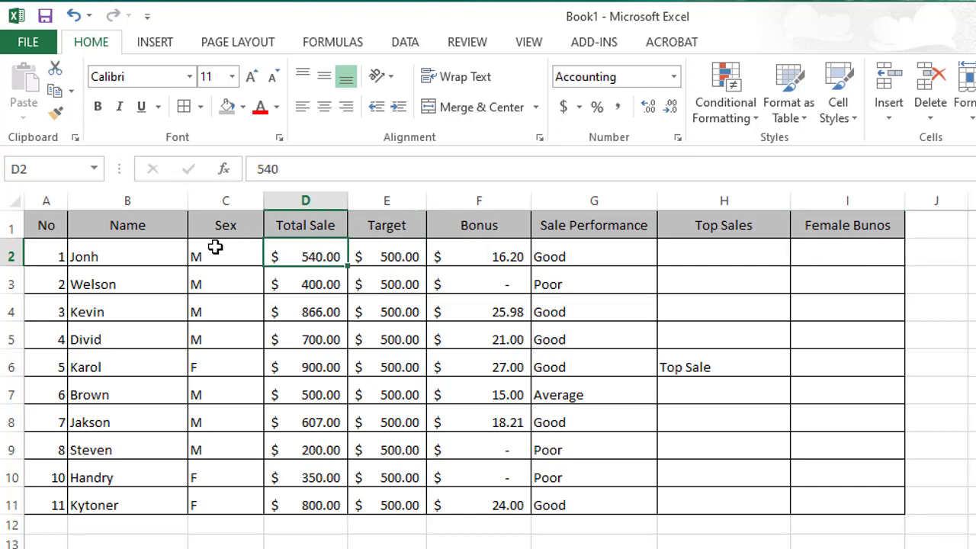
{"action": "left_click", "coordinate": [215, 247]}
{"action": "left_click", "coordinate": [414, 257]}
{"action": "left_click", "coordinate": [893, 253]}
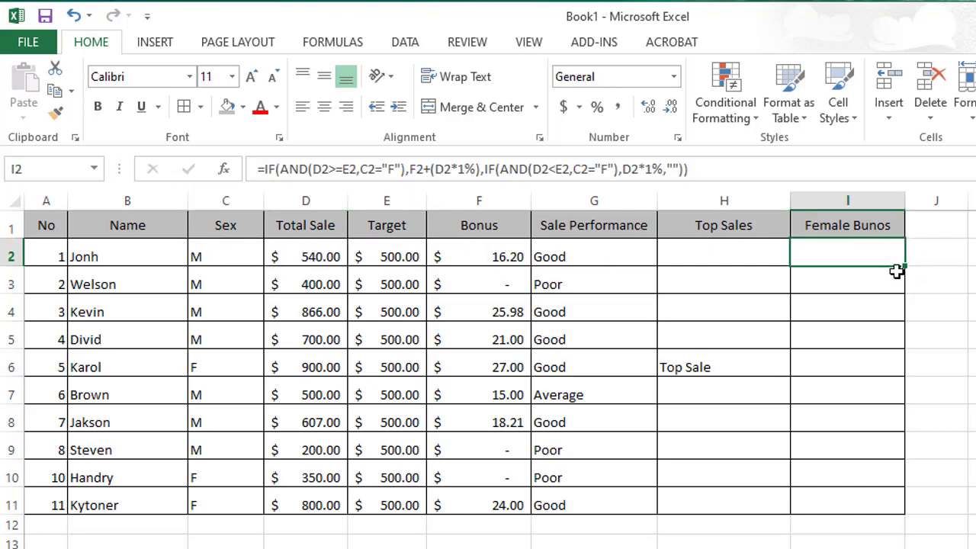
{"action": "mouse_move", "coordinate": [904, 266]}
{"action": "left_mouse_down"}
{"action": "mouse_move", "coordinate": [893, 337]}
{"action": "mouse_move", "coordinate": [903, 500]}
{"action": "left_mouse_up"}
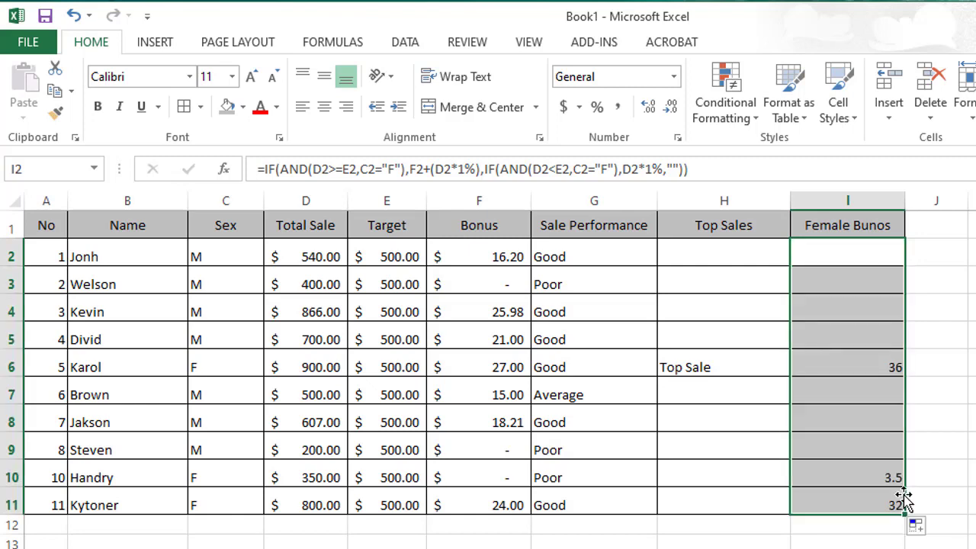
{"action": "left_click", "coordinate": [939, 414]}
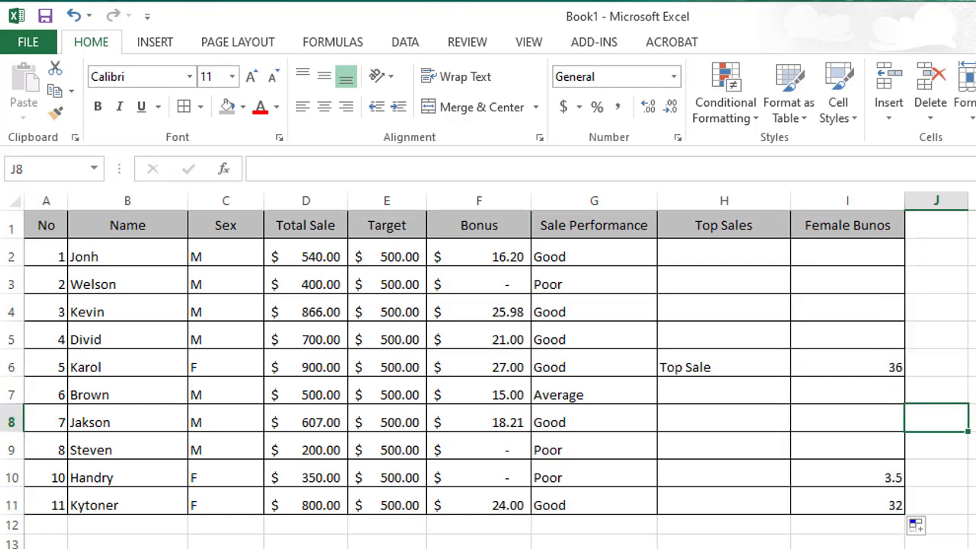
{"action": "left_click", "coordinate": [897, 366]}
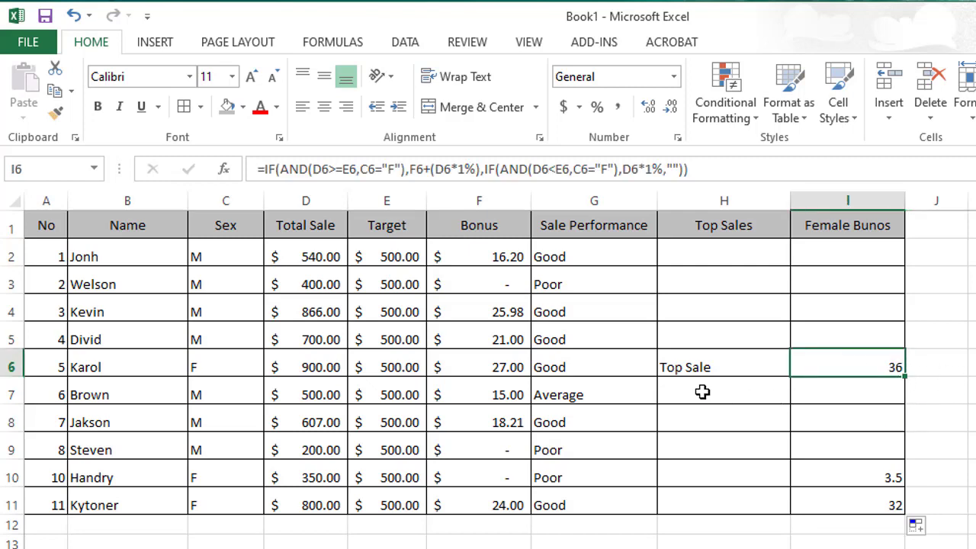
{"action": "left_click", "coordinate": [199, 373]}
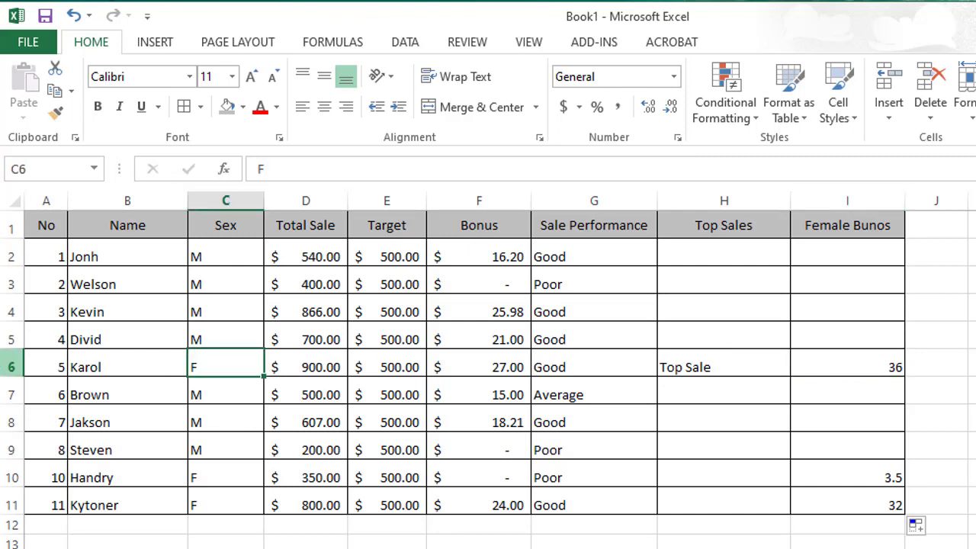
{"action": "left_click", "coordinate": [10, 367]}
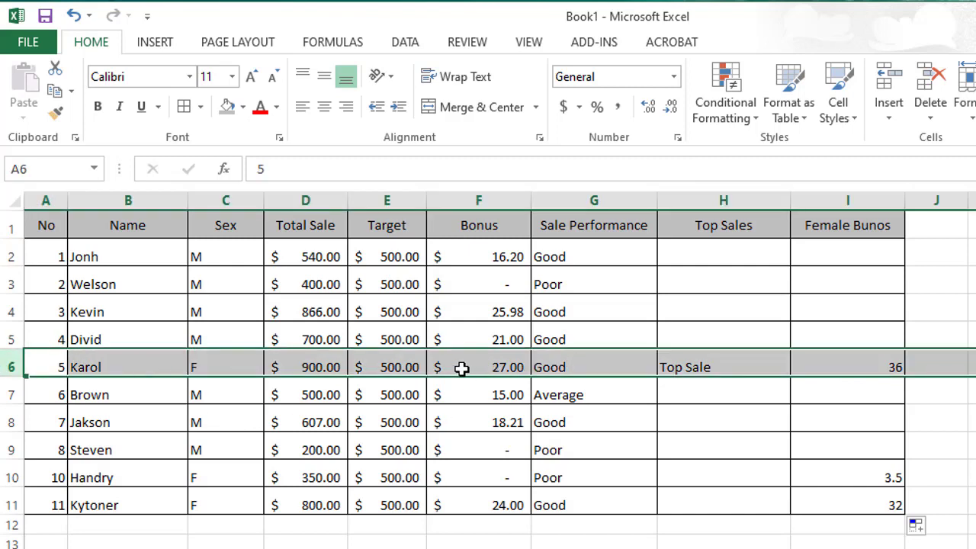
{"action": "left_click", "coordinate": [316, 366]}
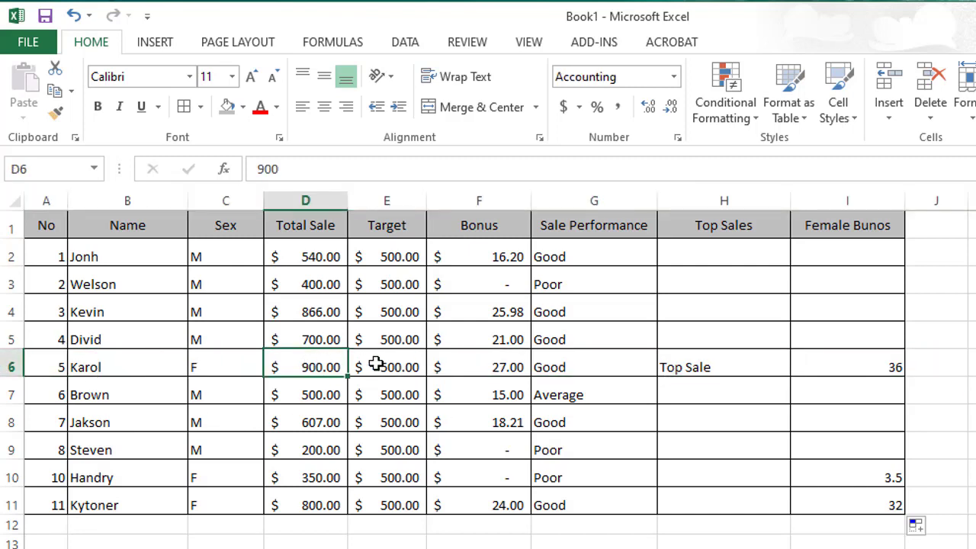
{"action": "left_click", "coordinate": [381, 366]}
{"action": "left_click", "coordinate": [316, 366]}
{"action": "left_click", "coordinate": [879, 366]}
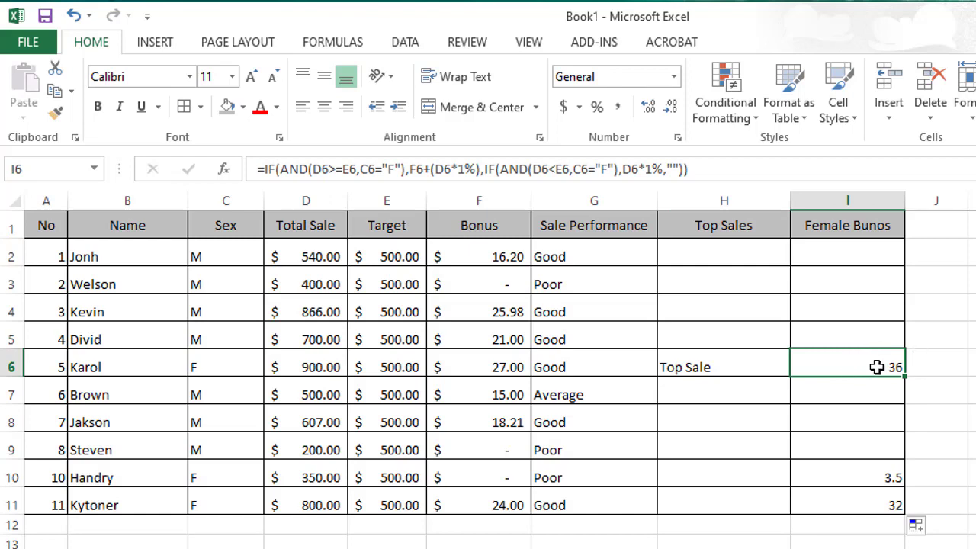
{"action": "left_click", "coordinate": [483, 372]}
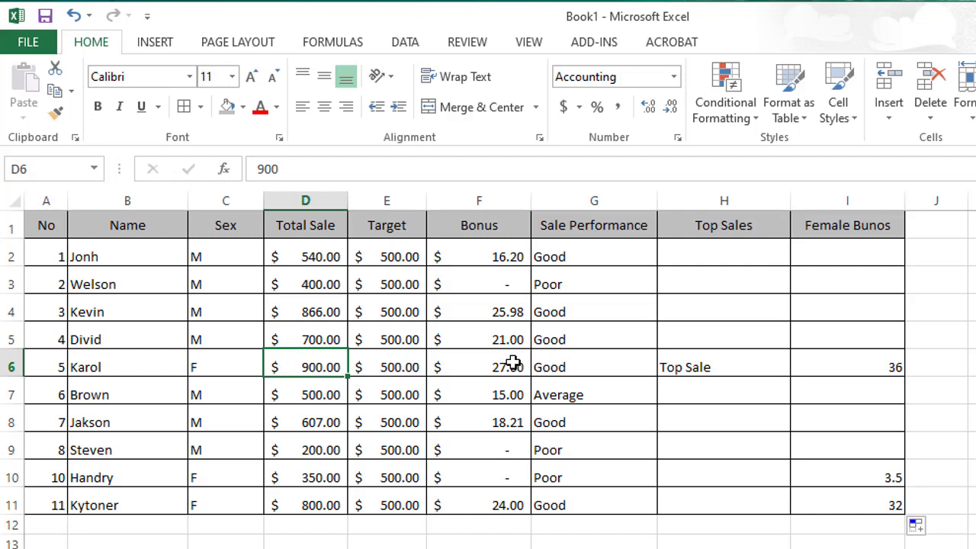
{"action": "left_click", "coordinate": [490, 367]}
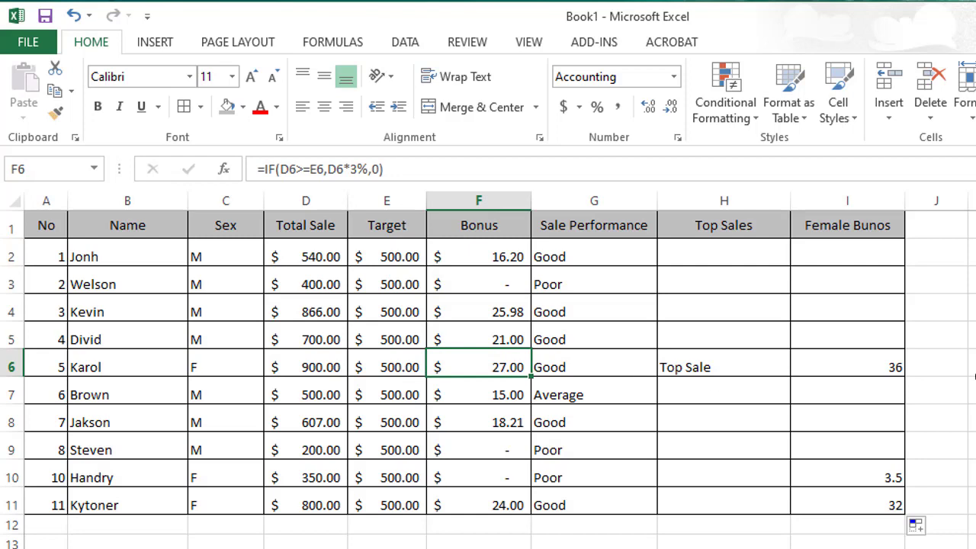
{"action": "left_click", "coordinate": [886, 366]}
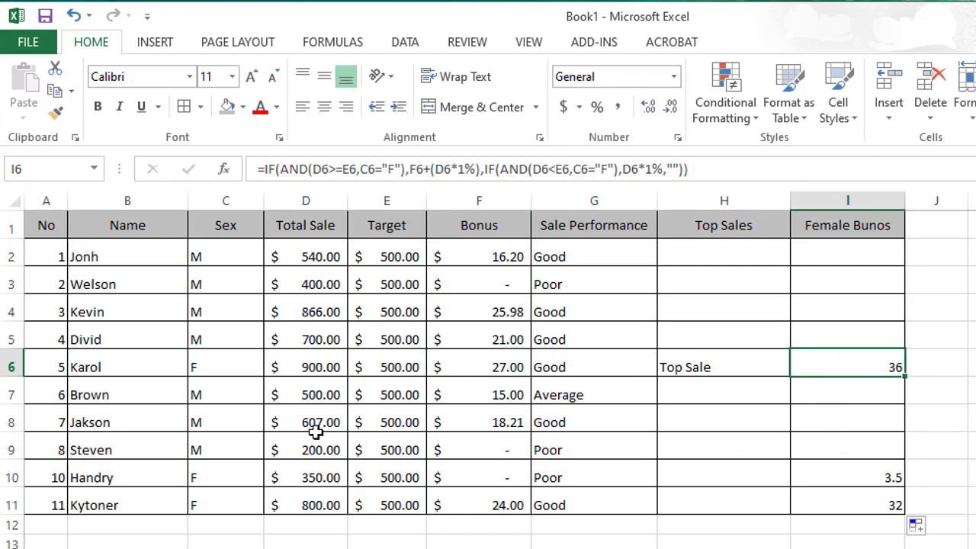
{"action": "left_click", "coordinate": [225, 373]}
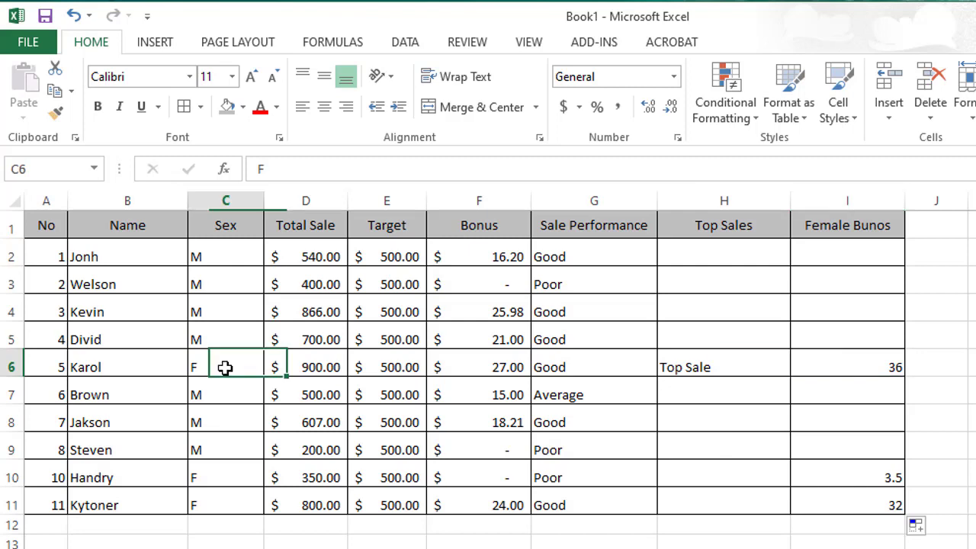
{"action": "left_click", "coordinate": [206, 478]}
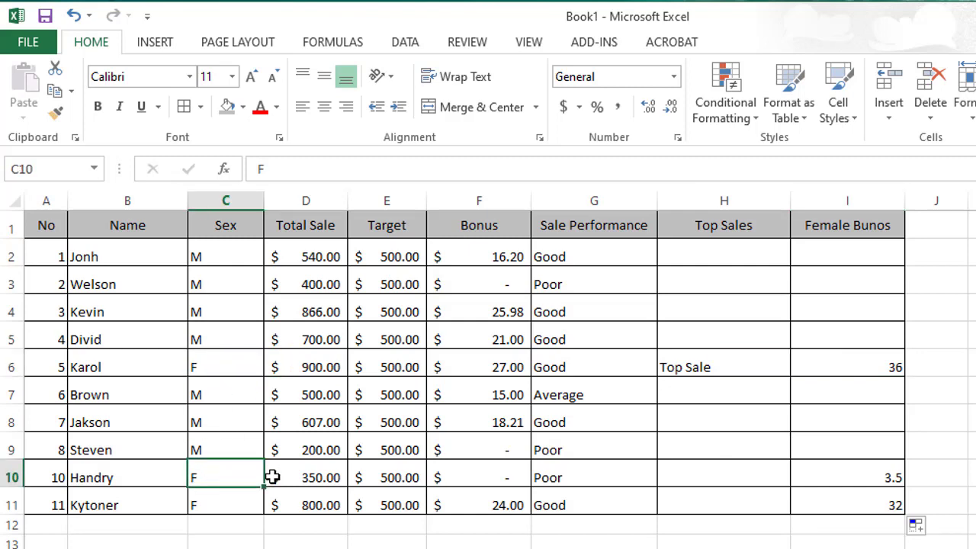
{"action": "left_click", "coordinate": [312, 478]}
{"action": "left_click", "coordinate": [362, 478]}
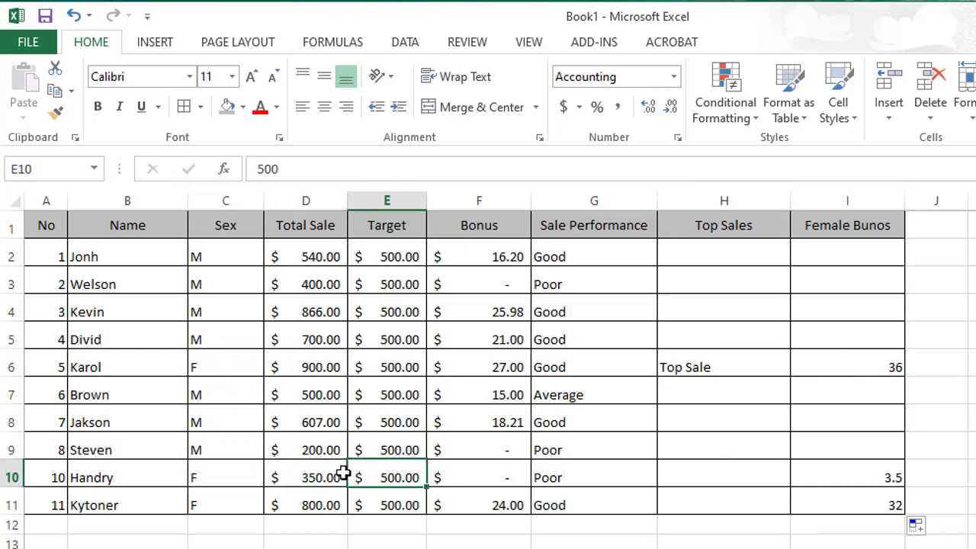
{"action": "left_click", "coordinate": [342, 473]}
{"action": "left_click", "coordinate": [387, 475]}
{"action": "left_click", "coordinate": [312, 477]}
{"action": "left_click", "coordinate": [842, 485]}
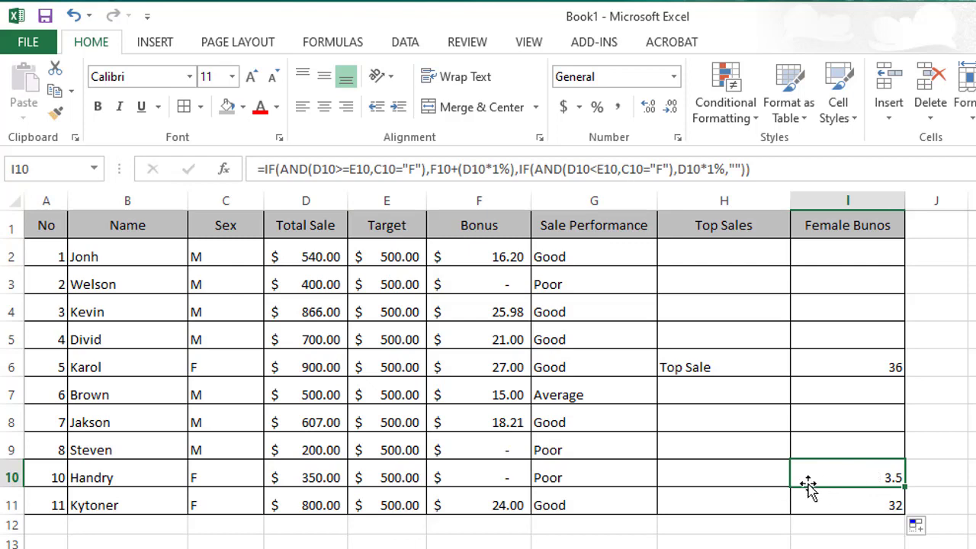
{"action": "left_click", "coordinate": [316, 482]}
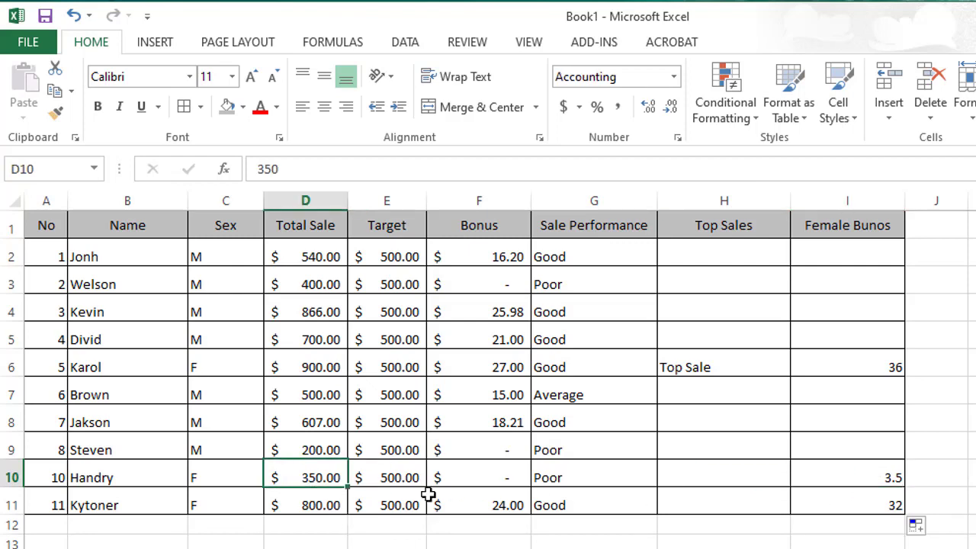
{"action": "left_click", "coordinate": [858, 510]}
{"action": "left_click", "coordinate": [213, 501]}
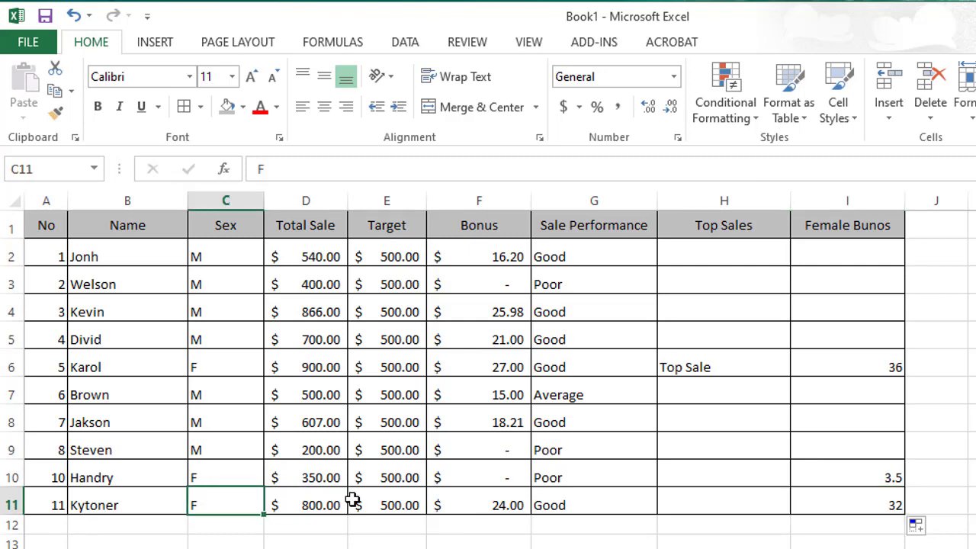
{"action": "left_click", "coordinate": [307, 504]}
{"action": "left_click", "coordinate": [519, 508]}
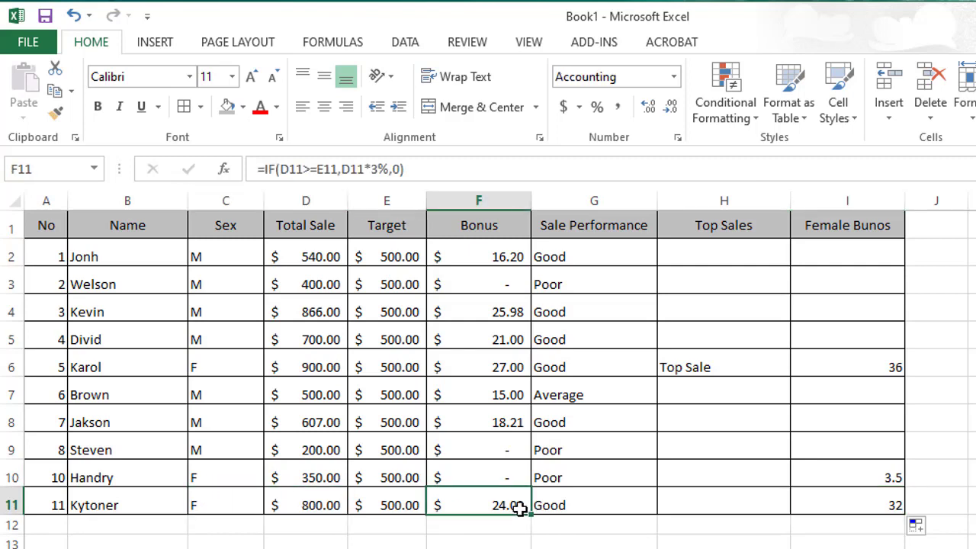
{"action": "left_click", "coordinate": [850, 502]}
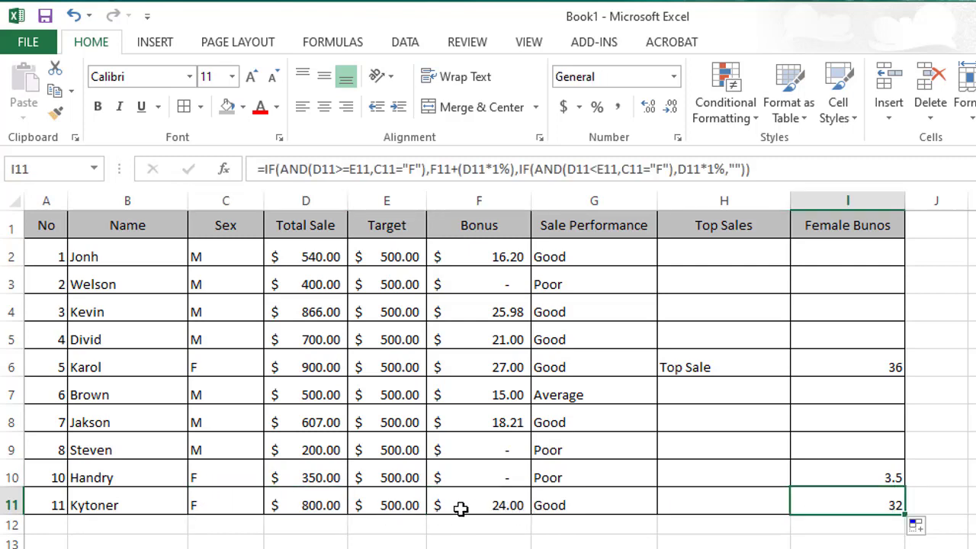
{"action": "left_click", "coordinate": [486, 507]}
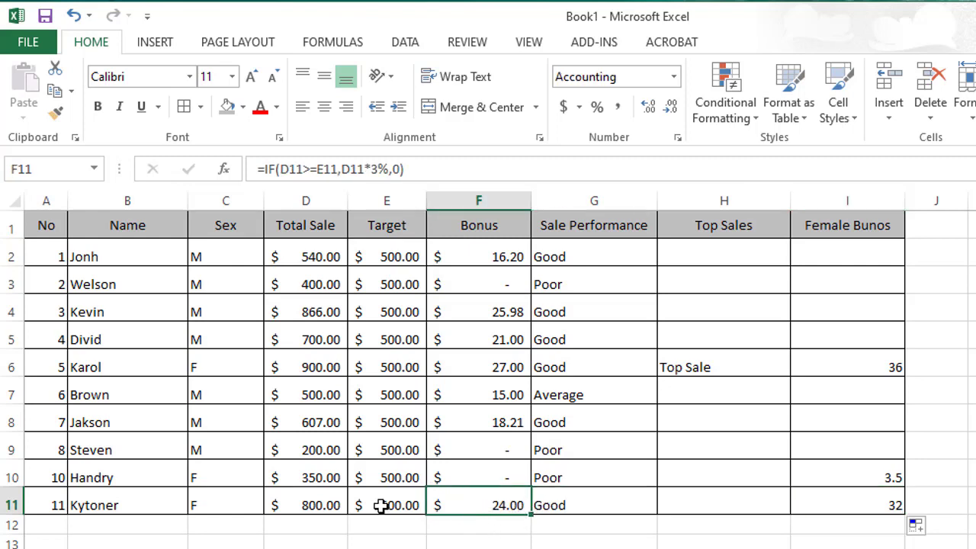
{"action": "left_click", "coordinate": [630, 505]}
{"action": "left_click", "coordinate": [857, 500]}
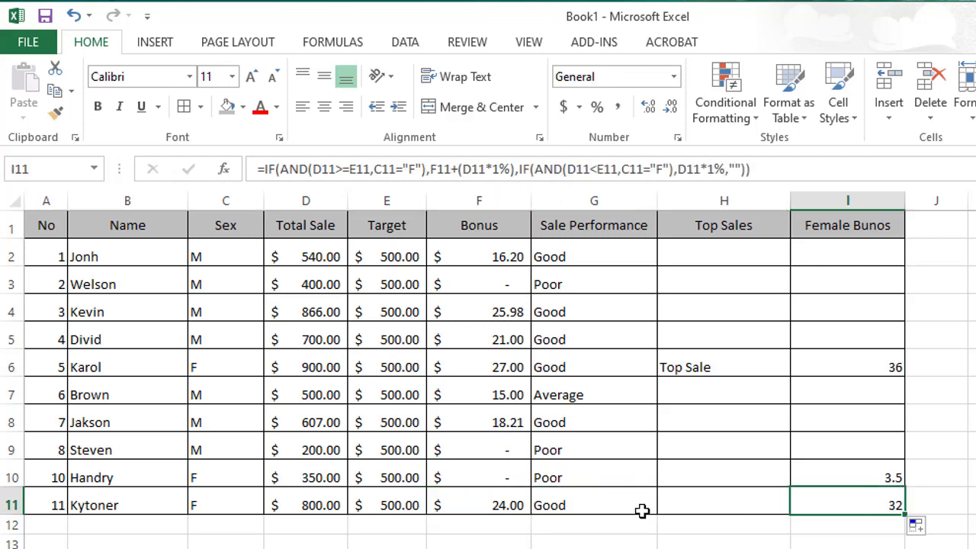
{"action": "left_click", "coordinate": [953, 362]}
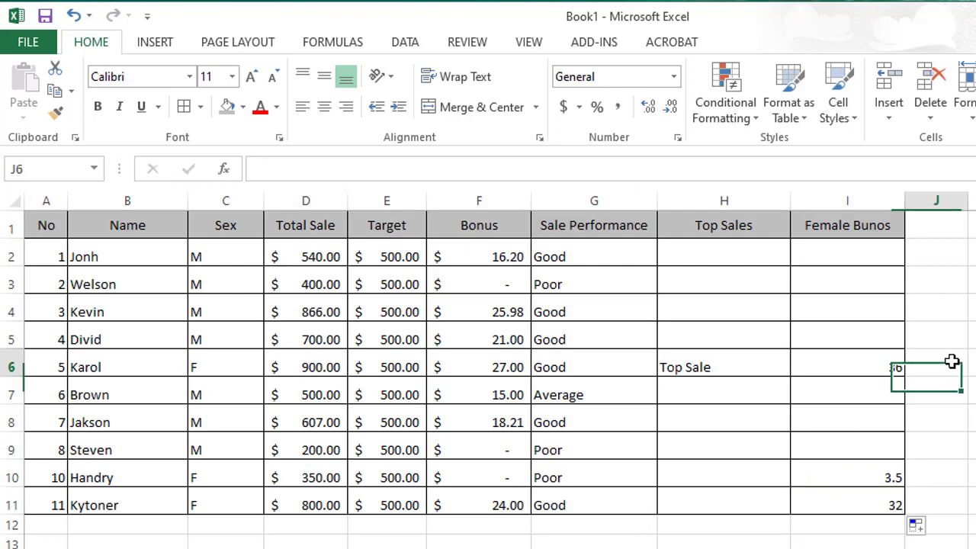
{"action": "left_click", "coordinate": [971, 282]}
{"action": "left_click", "coordinate": [299, 284]}
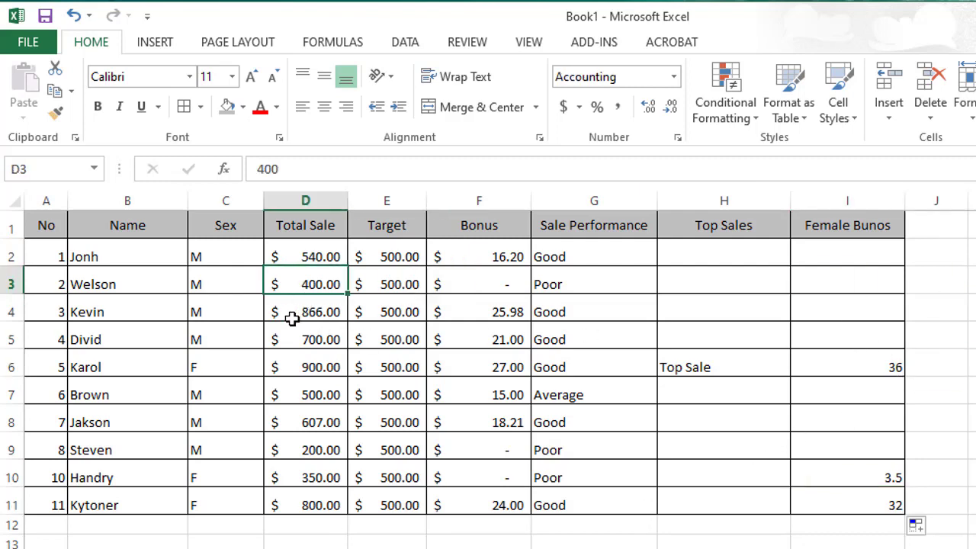
{"action": "left_click", "coordinate": [305, 263]}
{"action": "left_click", "coordinate": [405, 259]}
{"action": "left_click", "coordinate": [458, 257]}
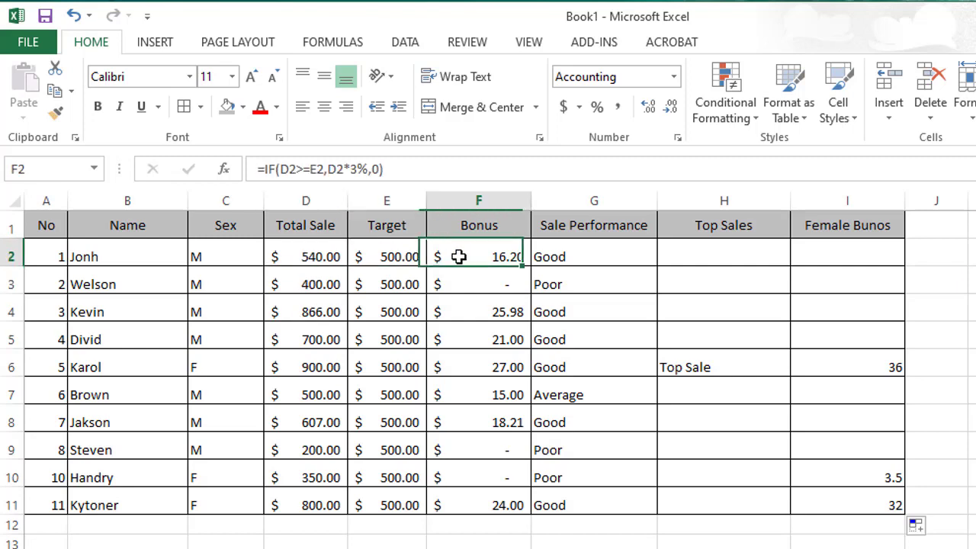
{"action": "left_click", "coordinate": [578, 252]}
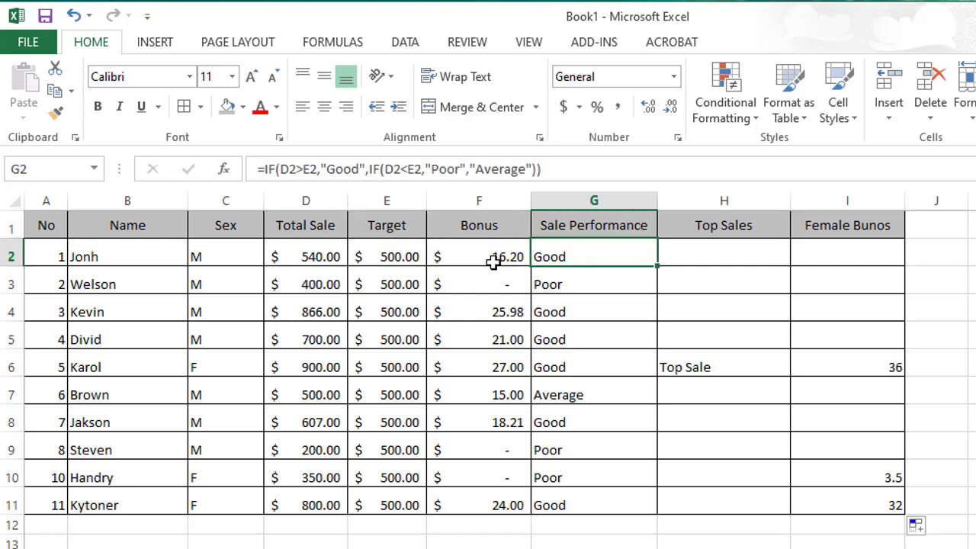
{"action": "left_click", "coordinate": [691, 250]}
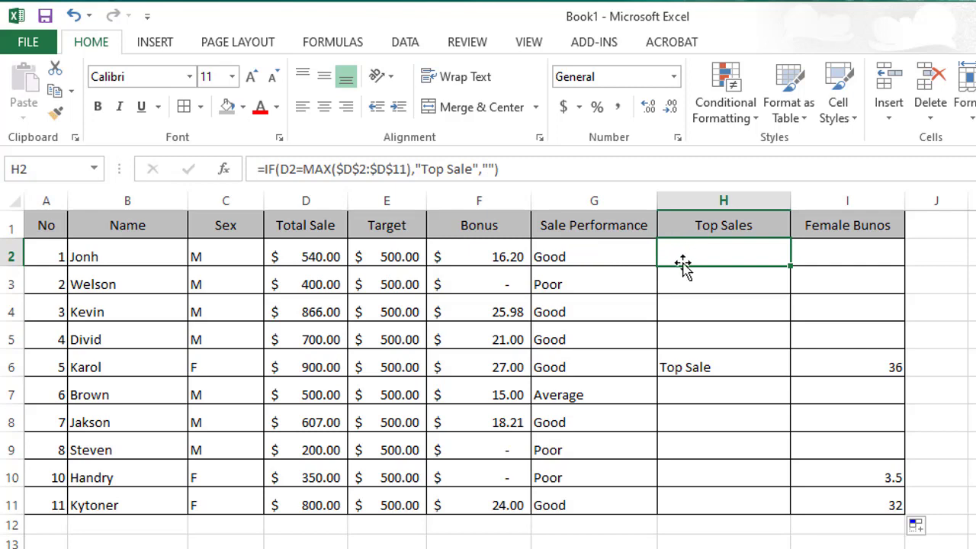
{"action": "left_click", "coordinate": [839, 252]}
{"action": "left_click", "coordinate": [539, 255]}
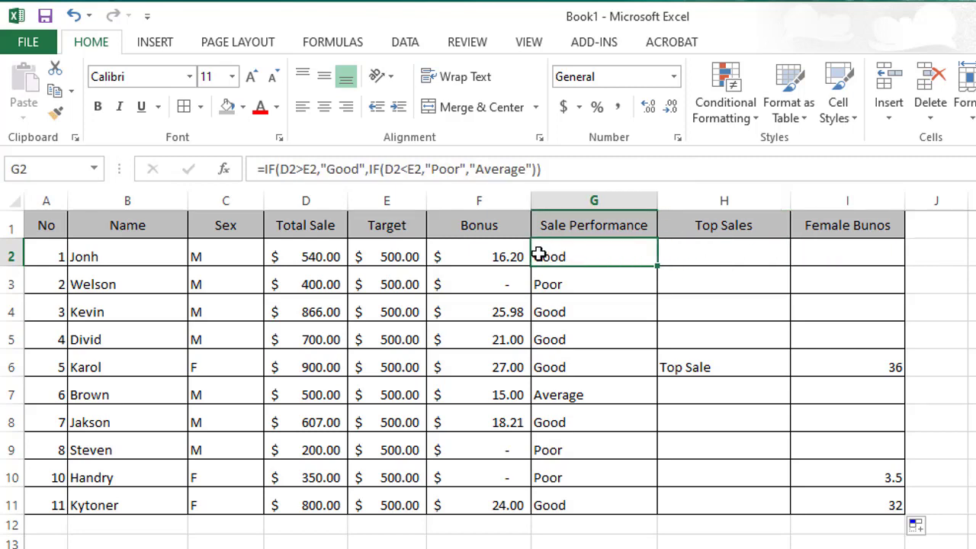
{"action": "left_click", "coordinate": [496, 256]}
{"action": "left_click", "coordinate": [642, 257]}
{"action": "left_click", "coordinate": [767, 270]}
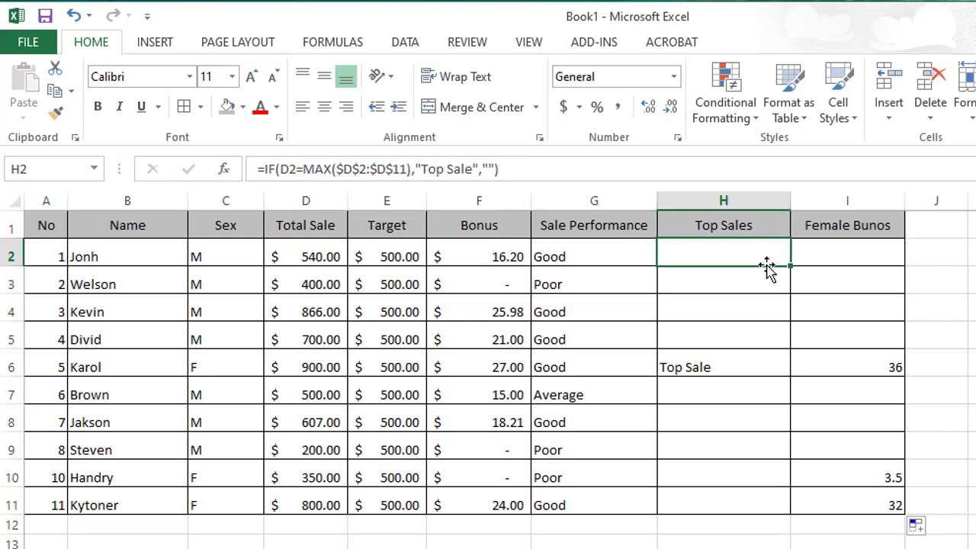